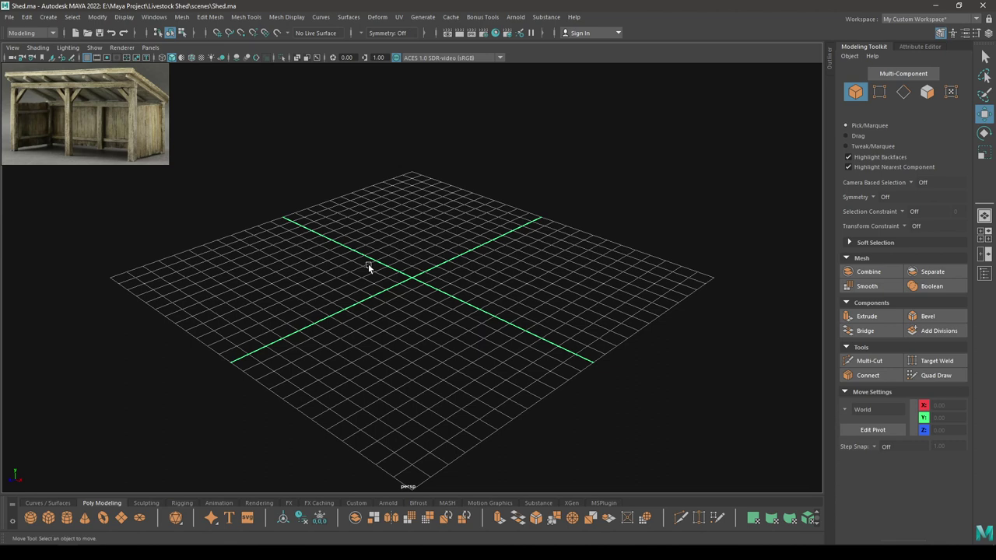
- Open the Hypershade and create an aiStandardSurface material
left_click_drag(368, 264, 478, 190, "alt")
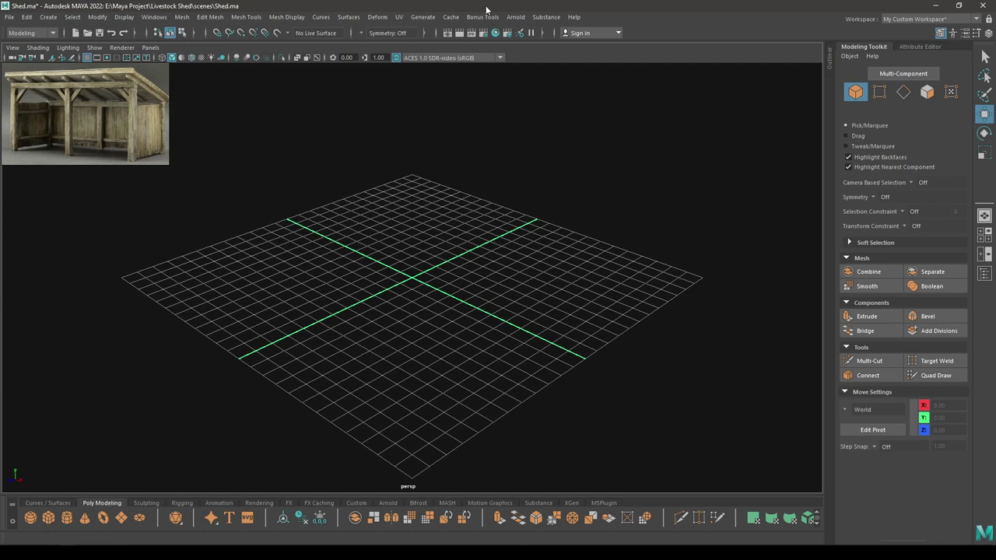
left_click(496, 35)
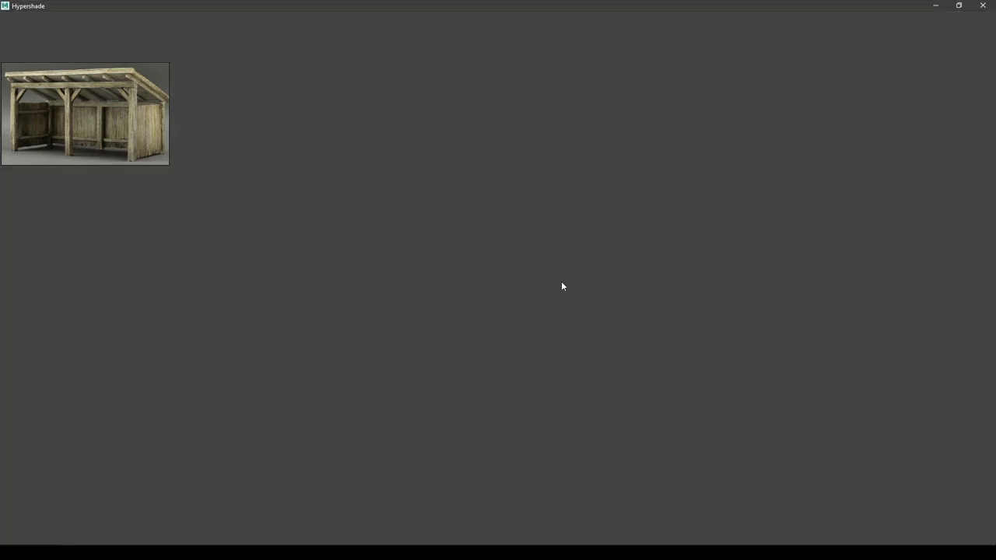
key("Tab")
type("stand")
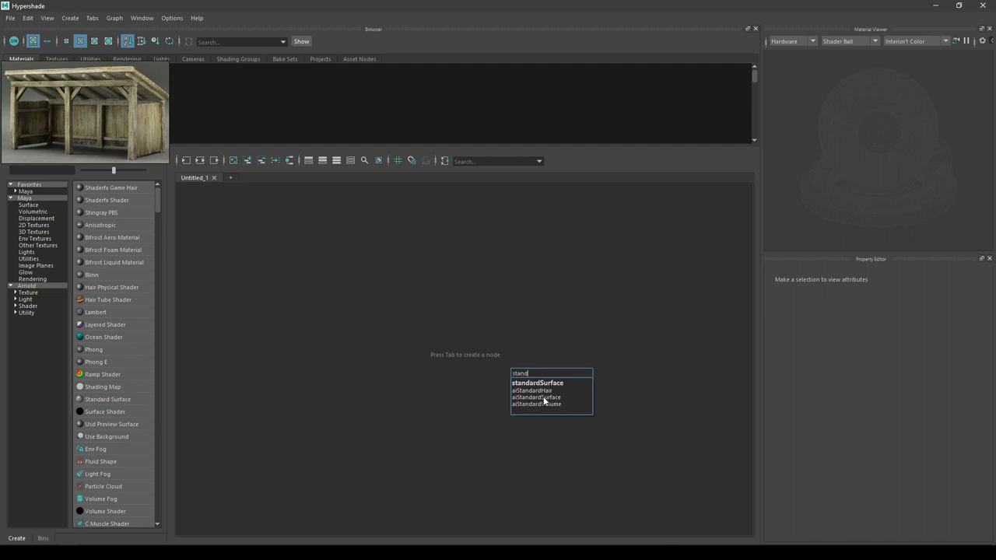
left_click(543, 398)
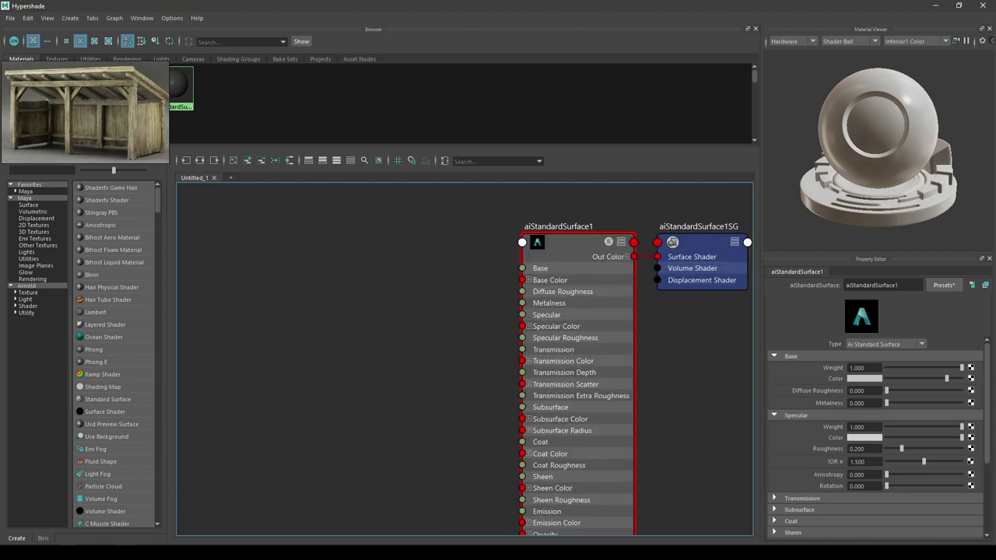
- Bring the AO.jpg and Albedo.jpg texture files from the file browser into the material graph
left_click(127, 553)
left_click_drag(187, 163, 365, 385)
left_click_drag(396, 353, 486, 442)
left_click_drag(494, 396, 364, 402)
left_click(606, 398)
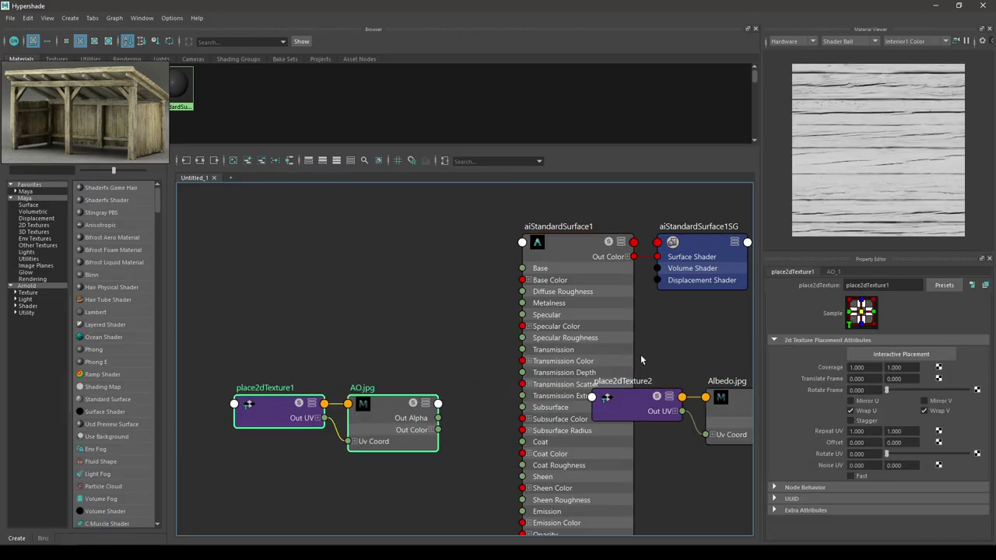
- Arrange the texture nodes beside the shader, with Albedo.jpg and its placement node above AO.jpg and its placement node
left_click(728, 400, "shift")
left_click_drag(728, 400, 431, 277)
left_click(378, 230)
left_click_drag(275, 228, 336, 242)
left_click_drag(267, 384, 420, 450)
left_click_drag(371, 404, 324, 354)
- Add an aiMultiply node and place it between the texture nodes and the shader
left_click(34, 171)
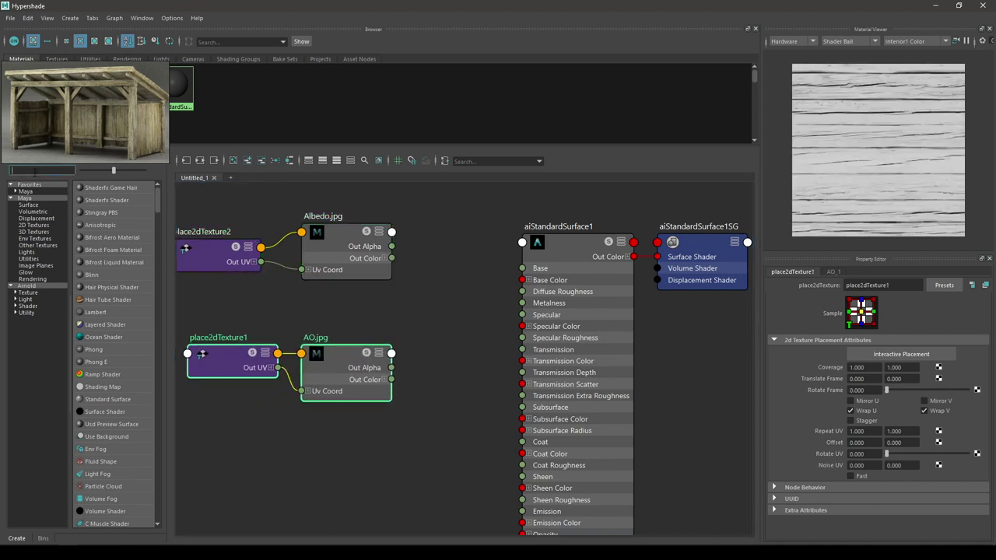
type("multi")
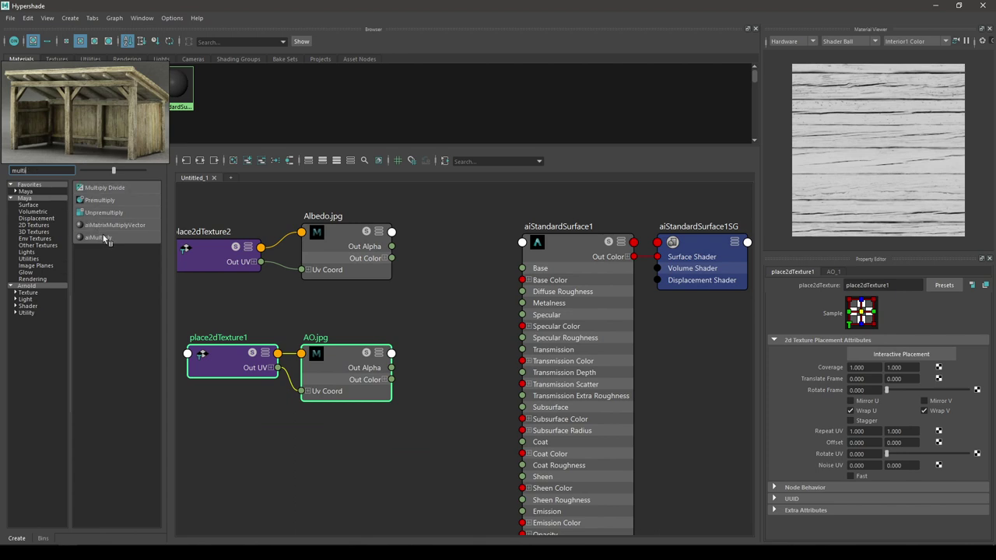
left_click(101, 237)
left_click_drag(457, 383, 462, 326)
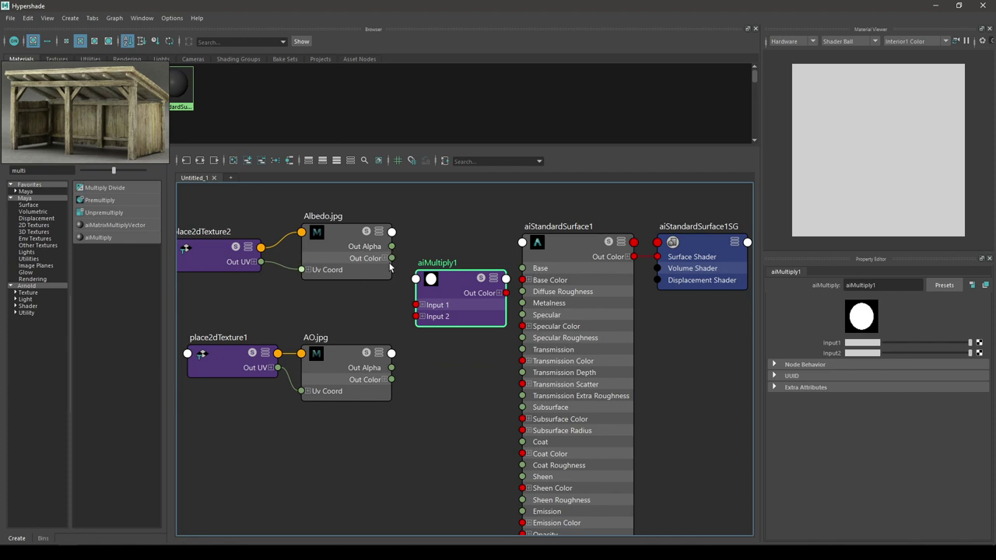
- Connect the Albedo and AO Out Color to the aiMultiply node's Input 1 and Input 2, and its Out Color to the shader's Base Color
left_click_drag(391, 257, 419, 305)
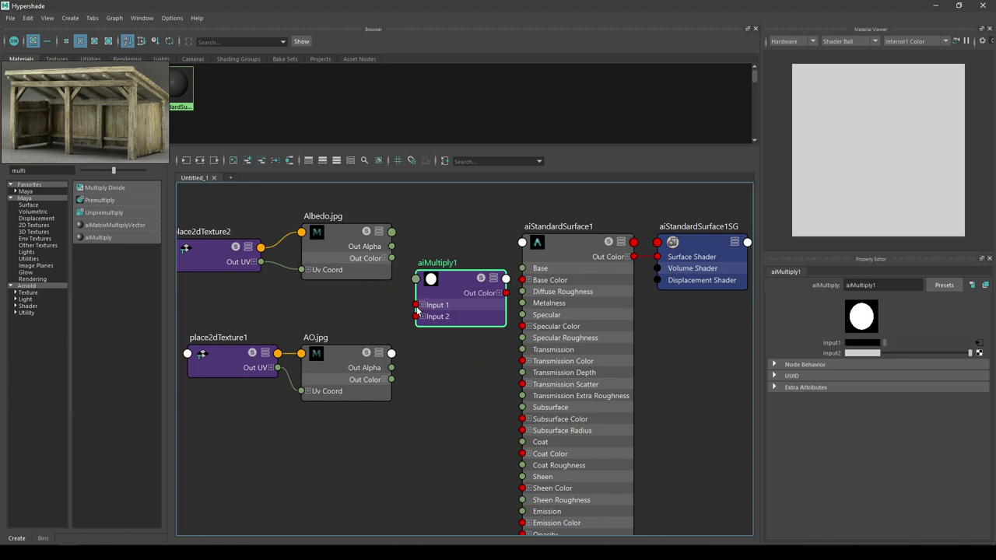
left_click_drag(393, 380, 418, 317)
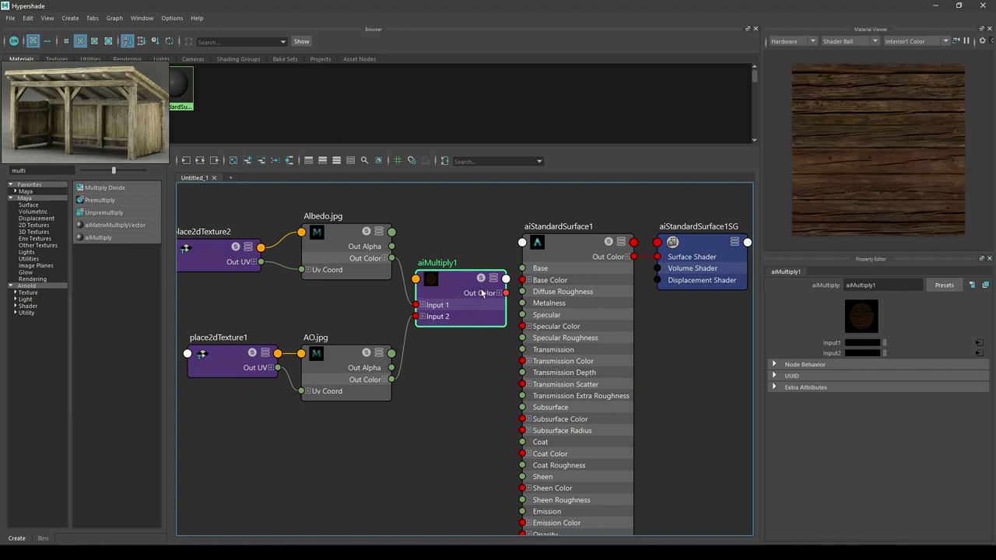
left_click_drag(458, 278, 452, 274)
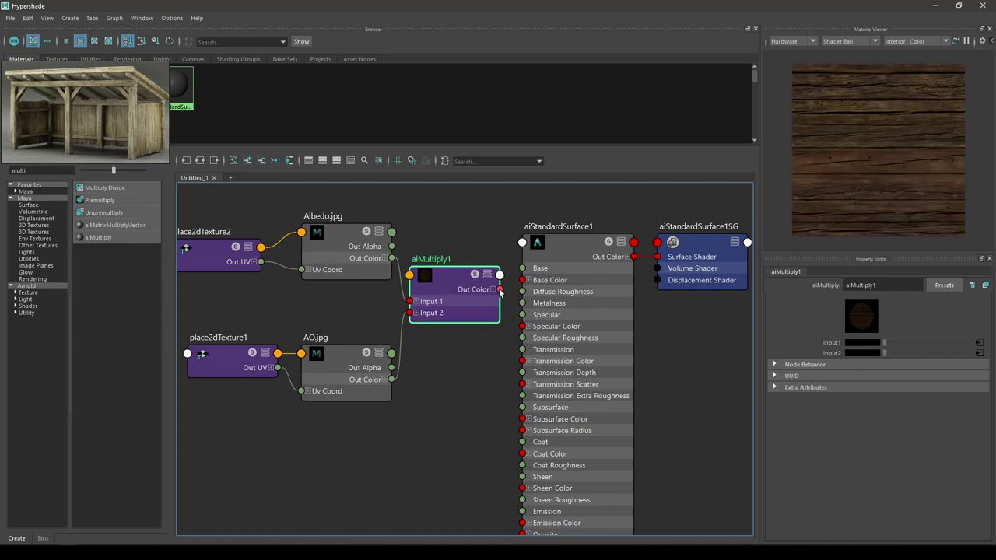
left_click_drag(509, 297, 522, 280)
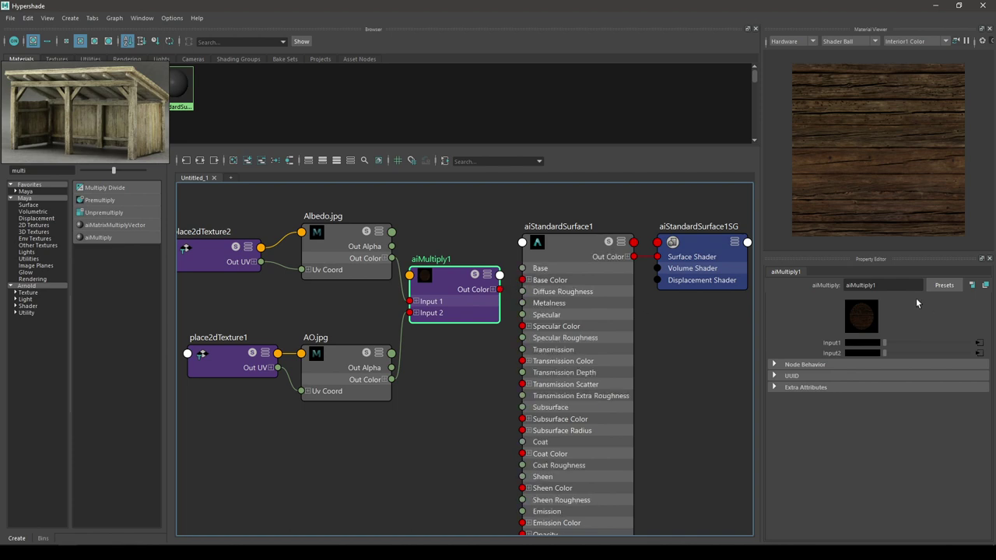
- Rename the aiStandardSurface shader as Wood and close the Hypershade
left_click(576, 268)
double_click(558, 226)
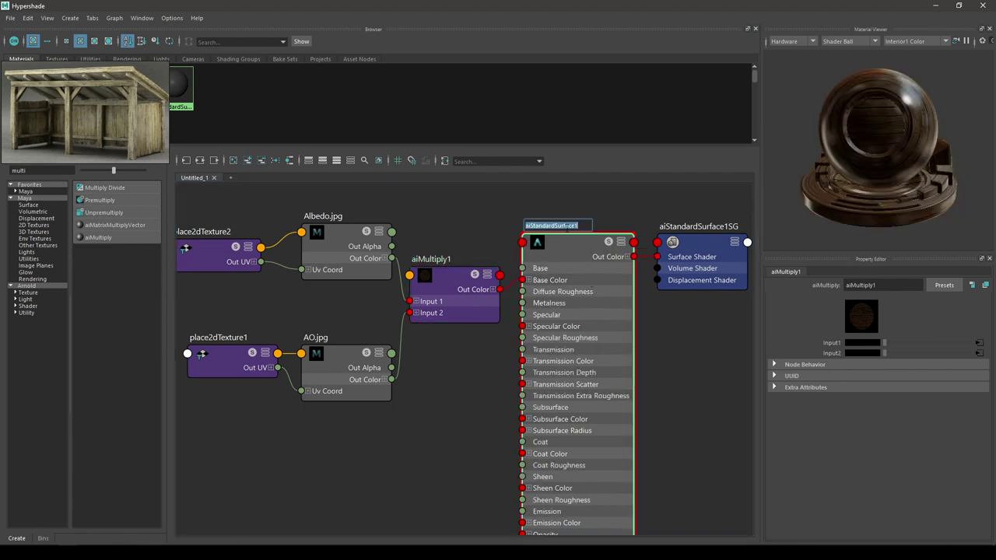
type("Wood")
key("Return")
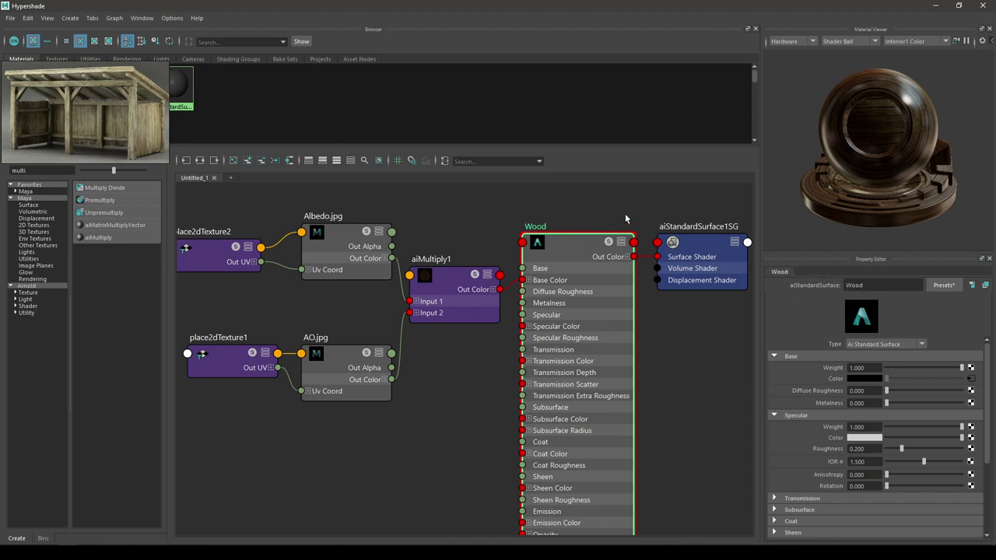
left_click(987, 6)
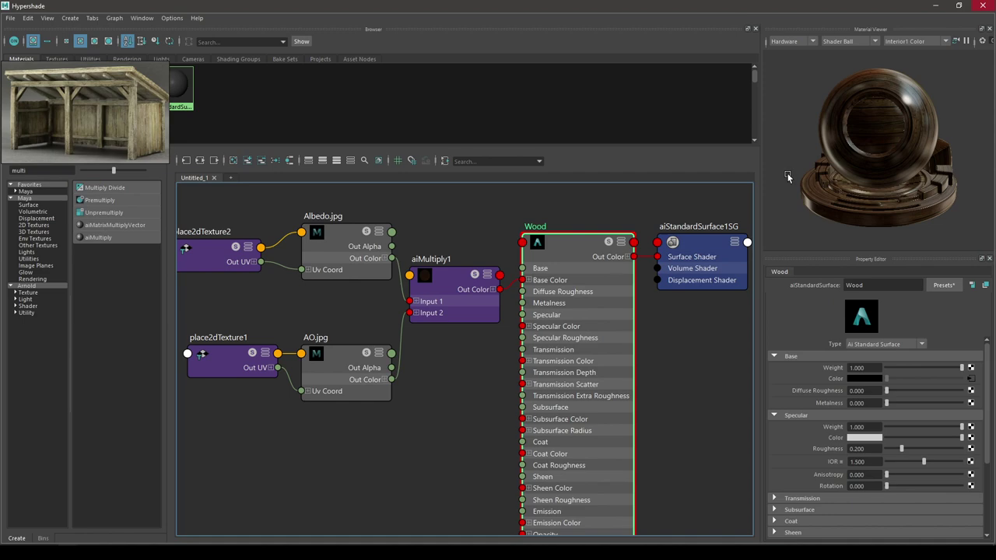
- Create a polygon cube at the centre of the grid
mouse_move(450, 245)
left_mouse_down("alt")
mouse_move(425, 246)
mouse_move(438, 233)
left_mouse_up("alt")
right_click_drag(428, 200, 430, 227, "shift")
left_click_drag(423, 296, 483, 320, "alt")
right_click_drag(484, 320, 462, 489, "alt")
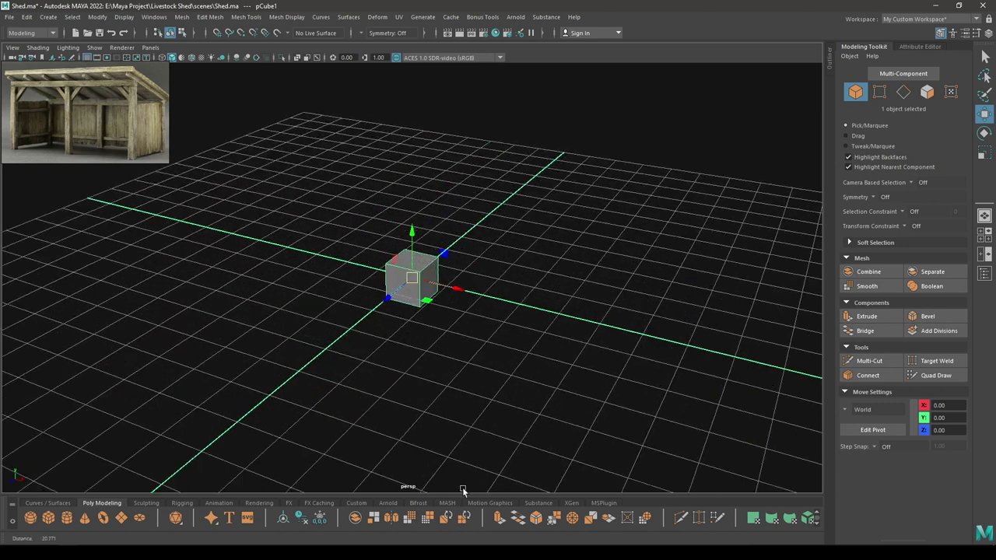
- Assign the Wood material to the cube and turn on textured display
left_click_drag(462, 488, 430, 262, "alt")
right_click_drag(430, 261, 503, 520)
right_click_drag(382, 230, 429, 374, "alt")
key("6")
mouse_move(429, 374)
left_mouse_down("alt")
mouse_move(464, 380)
mouse_move(475, 350)
mouse_move(459, 389)
left_mouse_up("alt")
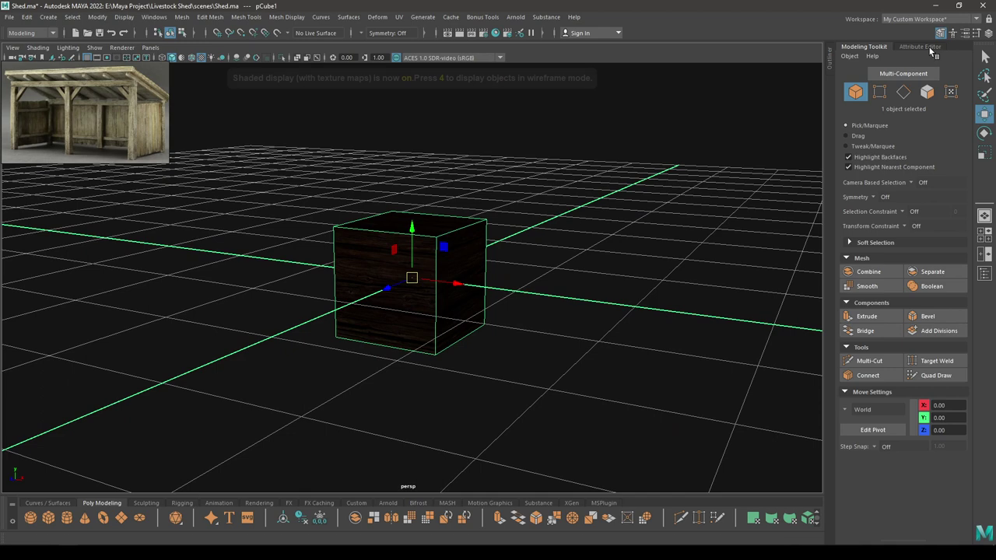
- Show the Wood material's attributes and set its Specular Weight to 0
left_click(921, 46)
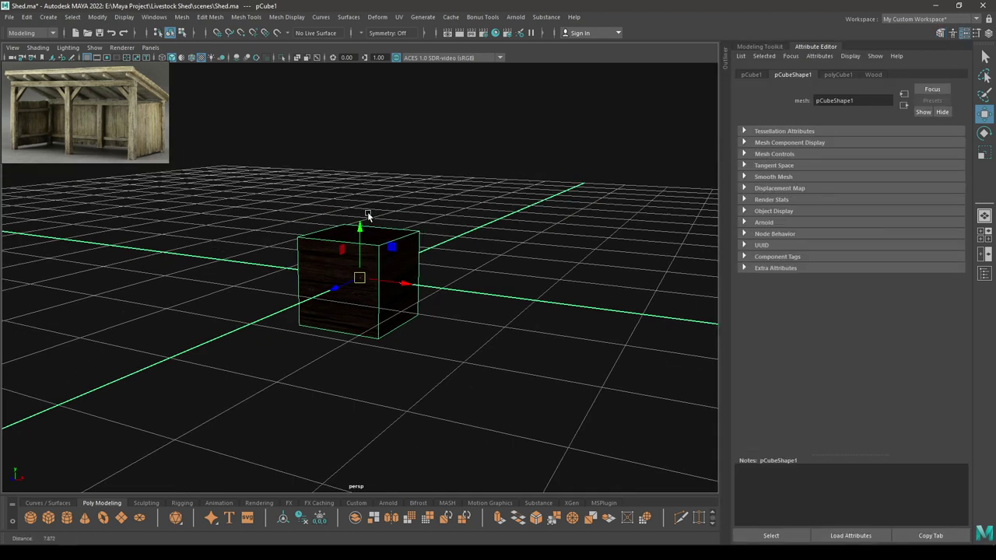
left_click_drag(369, 216, 374, 234, "alt")
left_click(873, 74)
right_click_drag(436, 230, 504, 305, "alt")
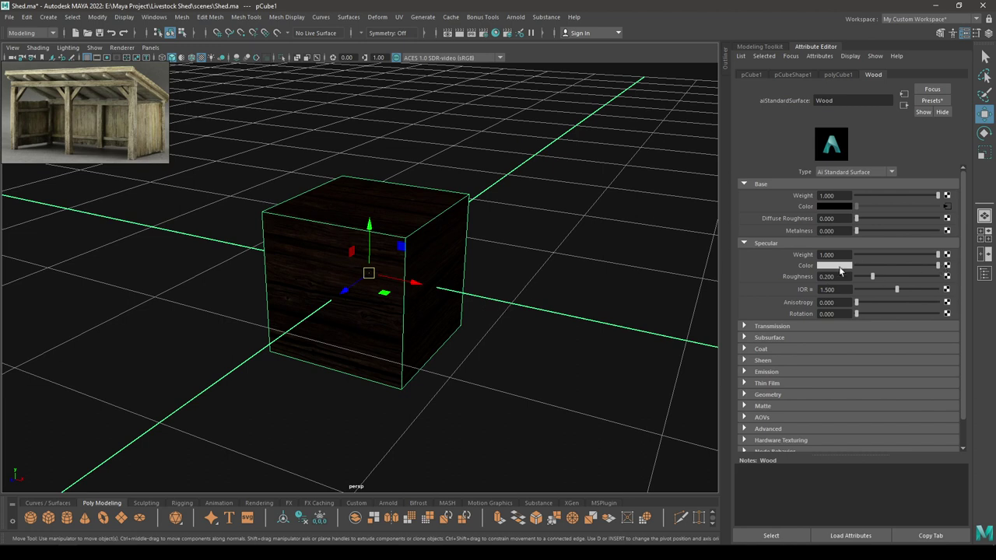
left_click_drag(863, 254, 854, 254)
- Map a File texture to the Wood material's Specular Roughness and load Roughness.jpg from the texture folder
left_click(945, 285)
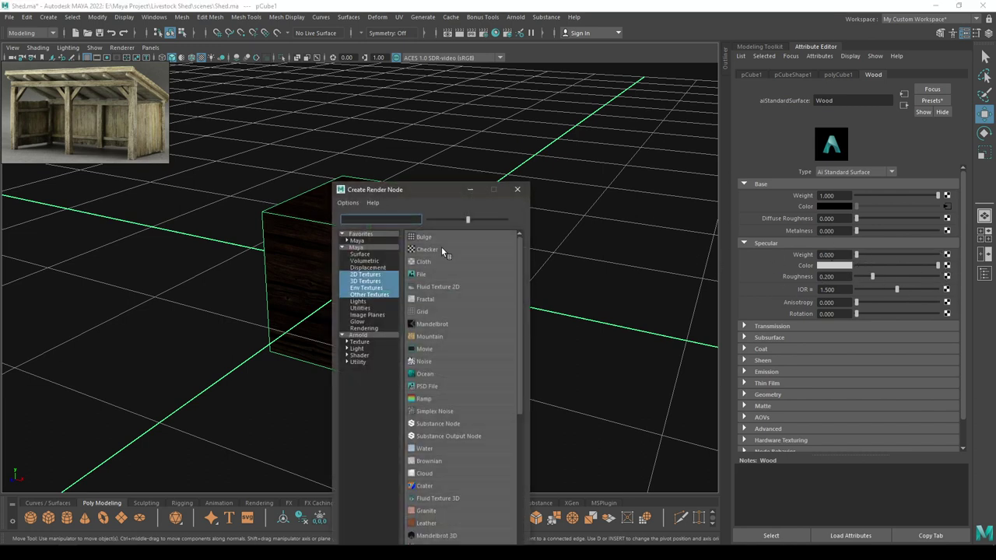
left_click(434, 277)
left_click(955, 216)
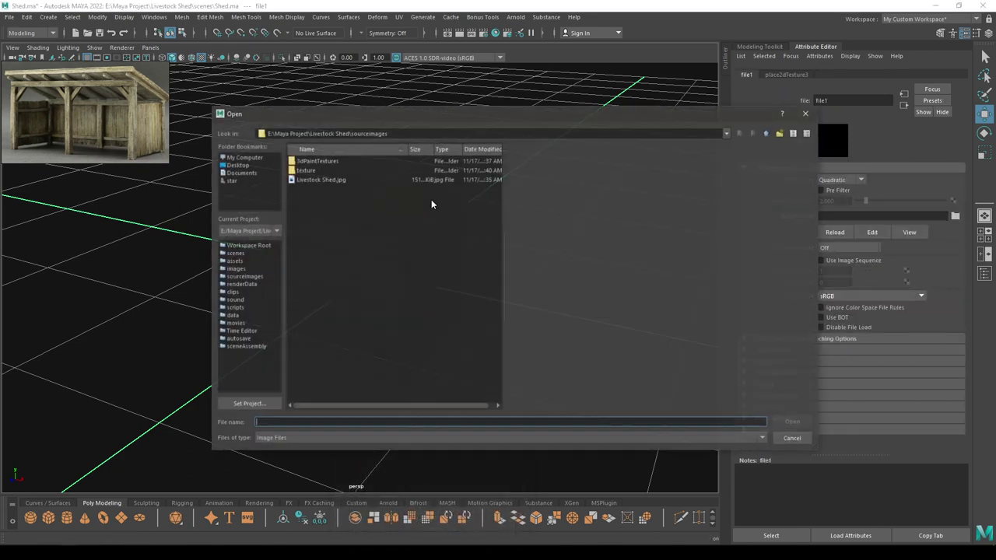
double_click(310, 173)
double_click(320, 197)
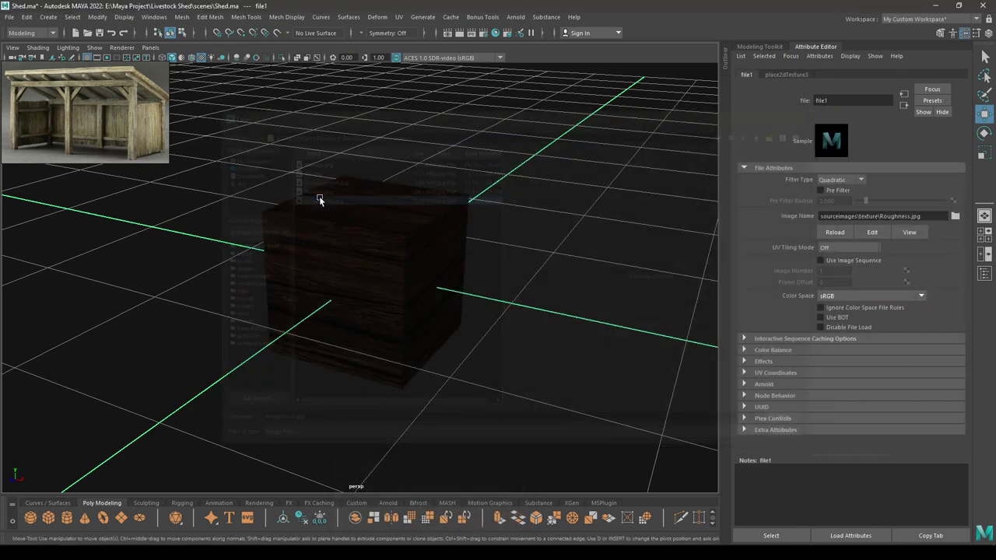
- Set the roughness texture's Color Space to Raw and enable Alpha Is Luminance
left_click(869, 296)
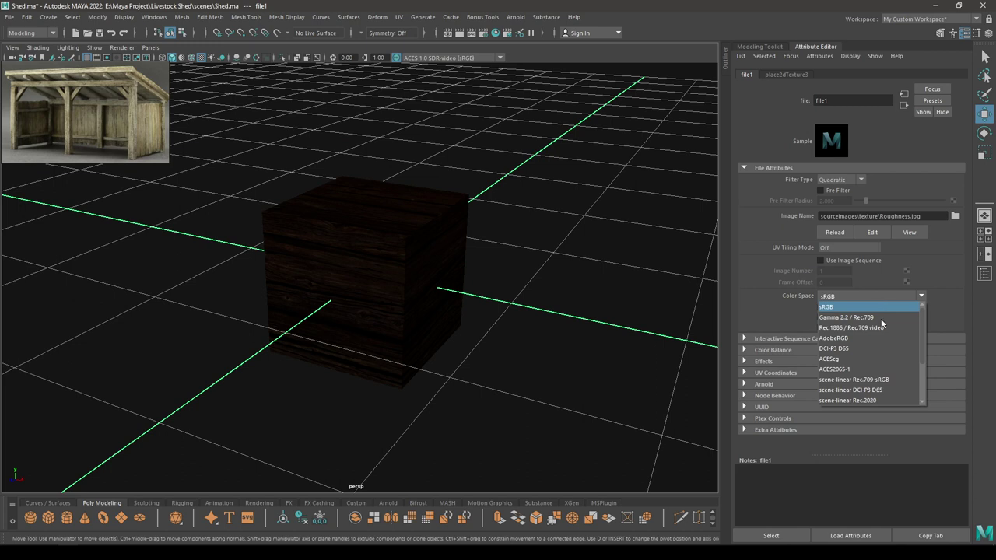
left_click(817, 359)
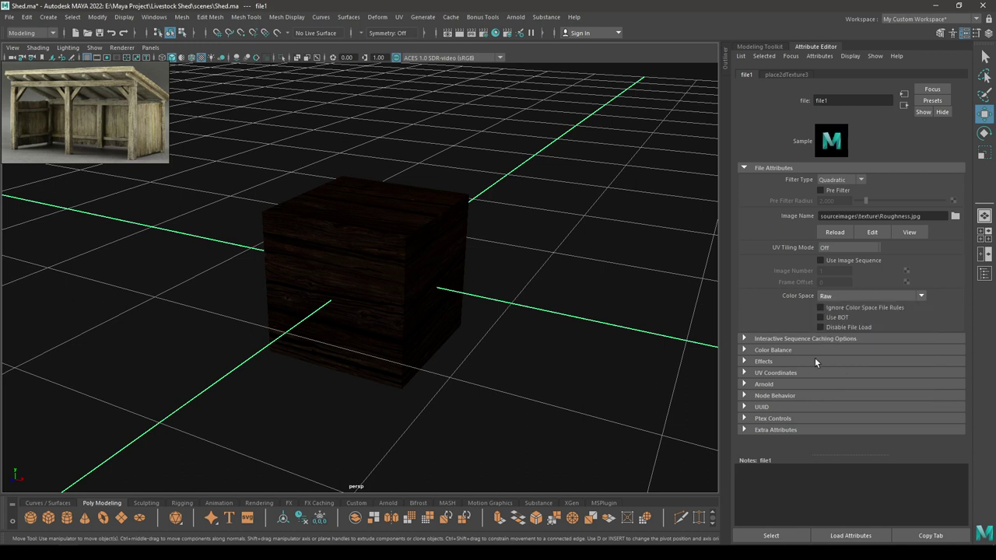
left_click(772, 350)
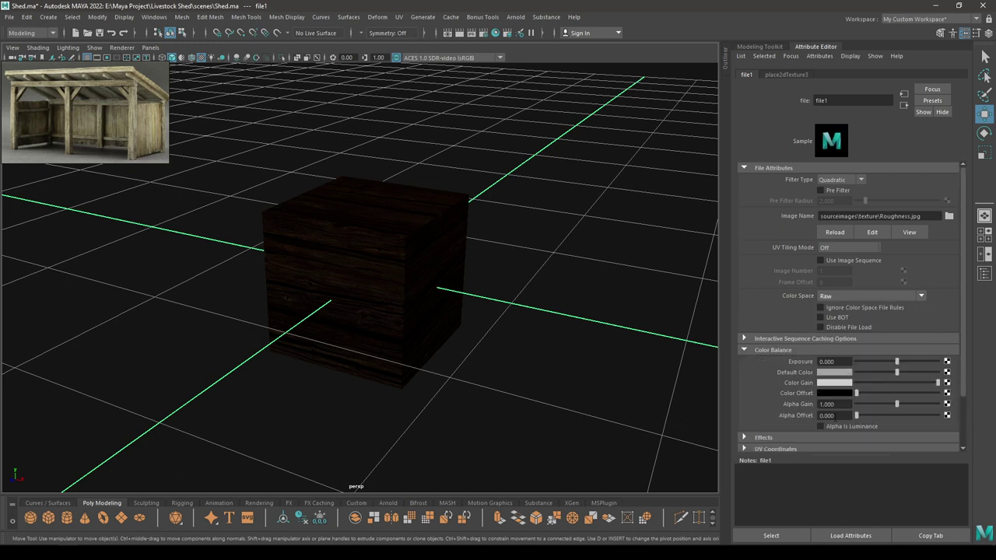
left_click(862, 427)
- Map a File texture to the Wood material's Bump Mapping and set the bump node to Tangent Space Normals
left_click(904, 105)
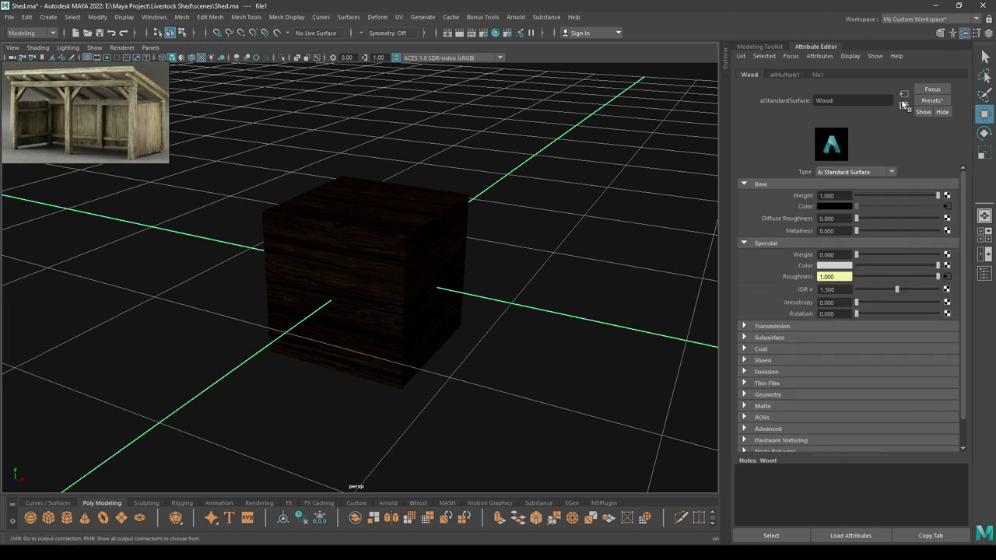
scroll(774, 241, "down", 2)
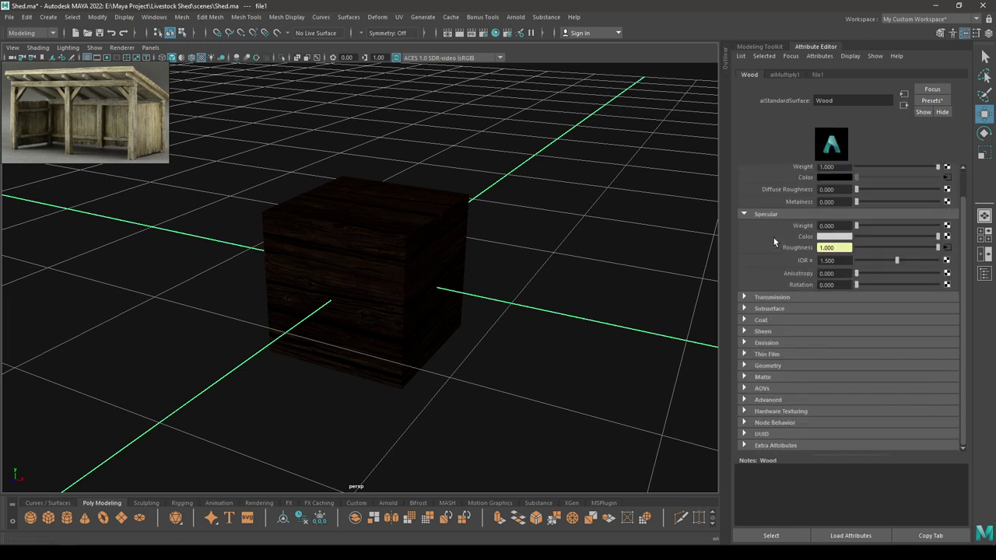
left_click(767, 365)
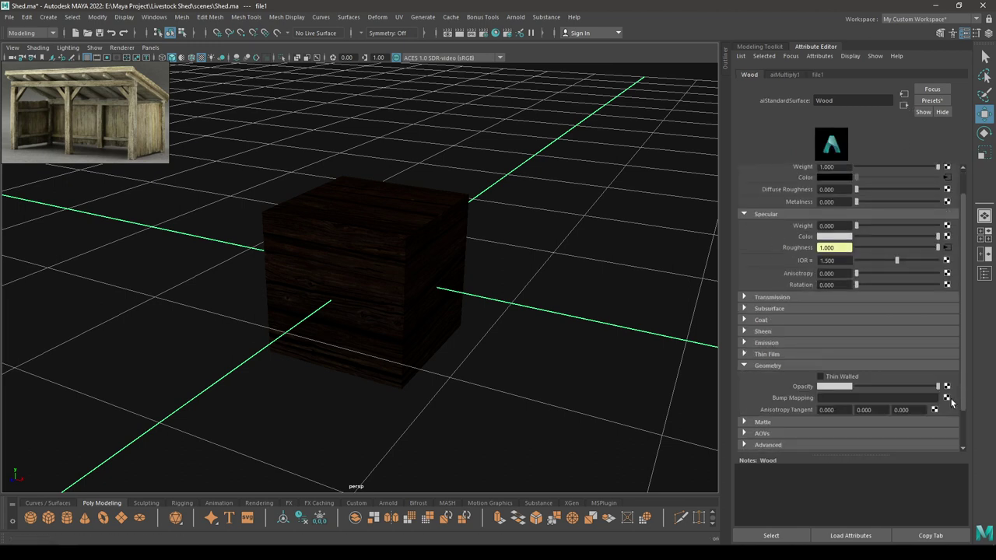
left_click(945, 398)
left_click(422, 280)
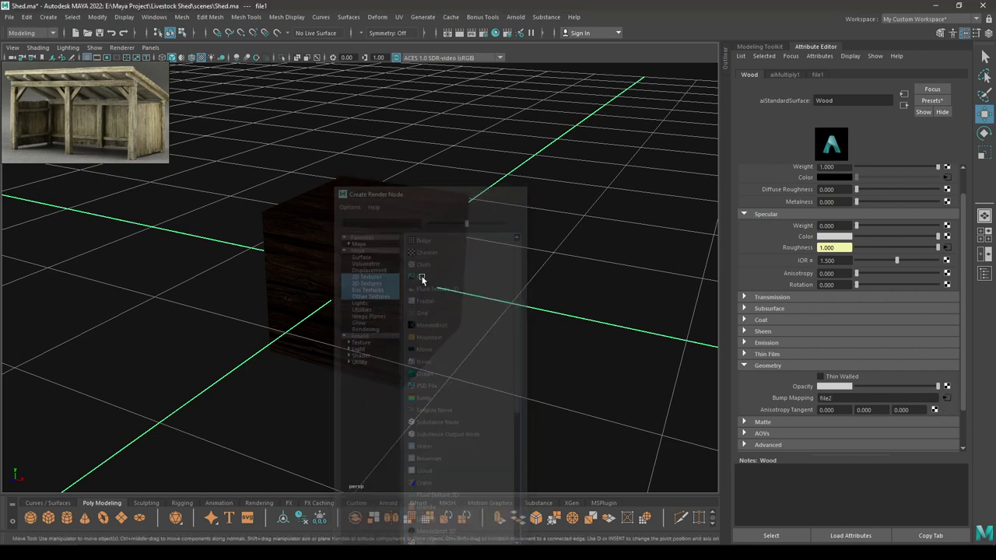
left_click(868, 201)
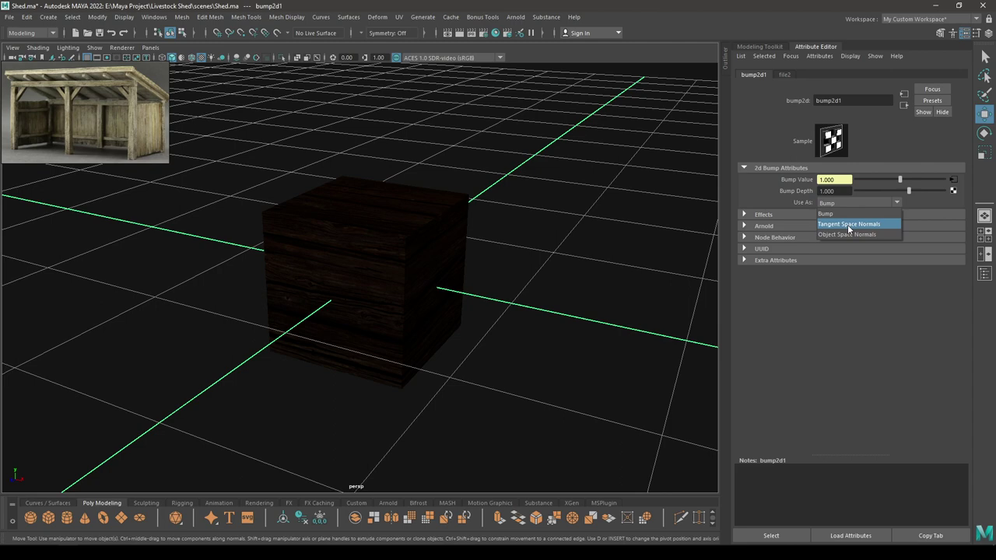
left_click(847, 224)
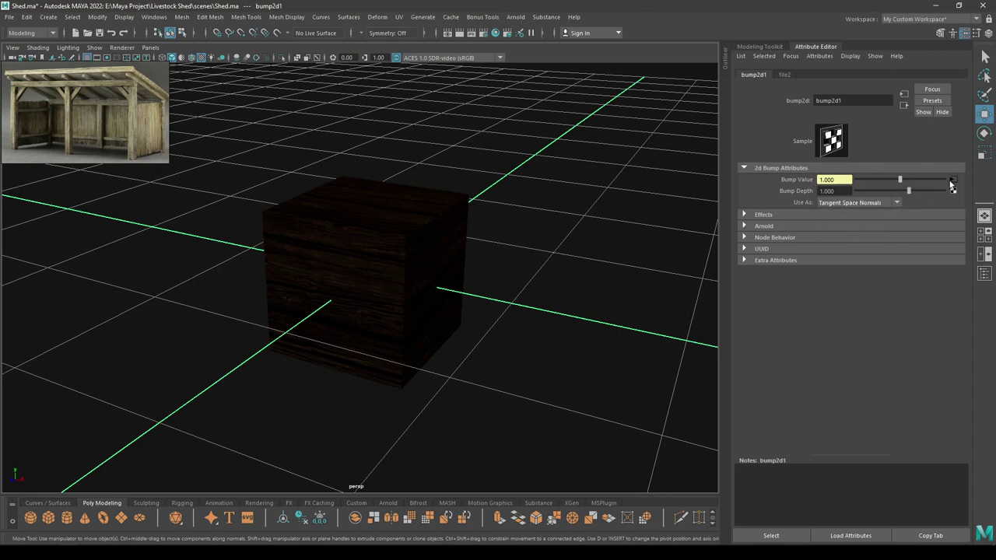
- Load Normal.jpg from the texture folder into the bump's file node and set its Color Space to Raw
left_click(950, 182)
left_click(947, 215)
double_click(304, 170)
double_click(319, 192)
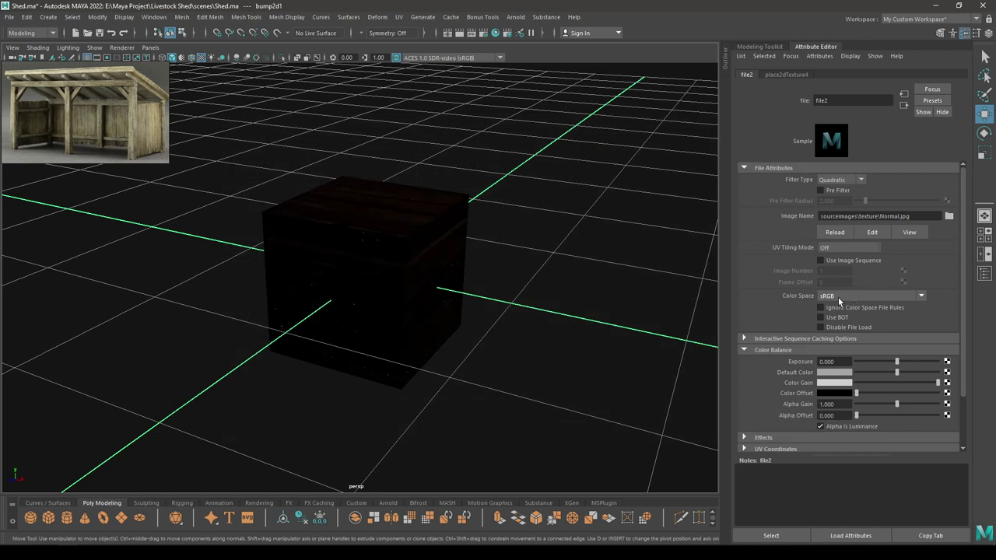
left_click(830, 296)
scroll(853, 361, "down", 2)
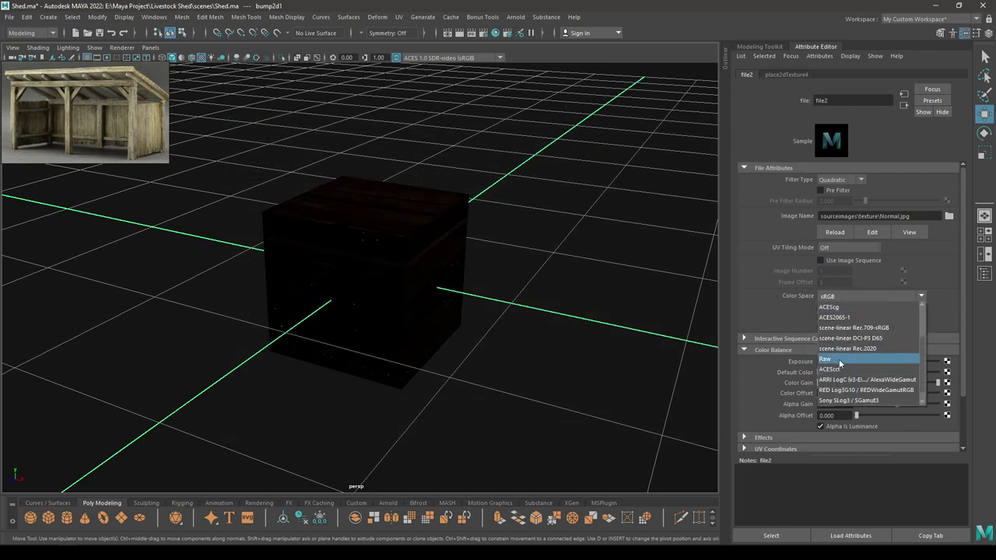
left_click(840, 361)
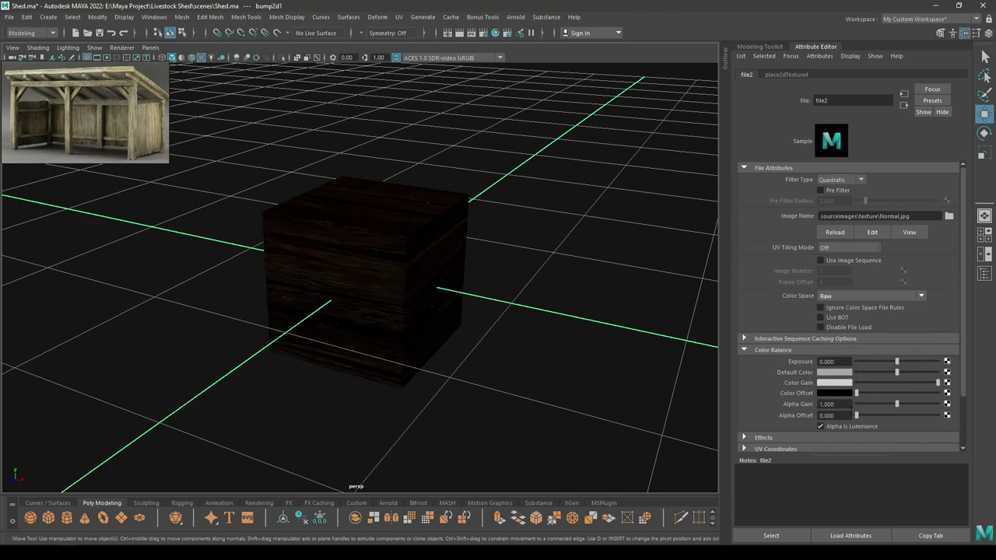
left_click_drag(654, 311, 423, 311, "alt")
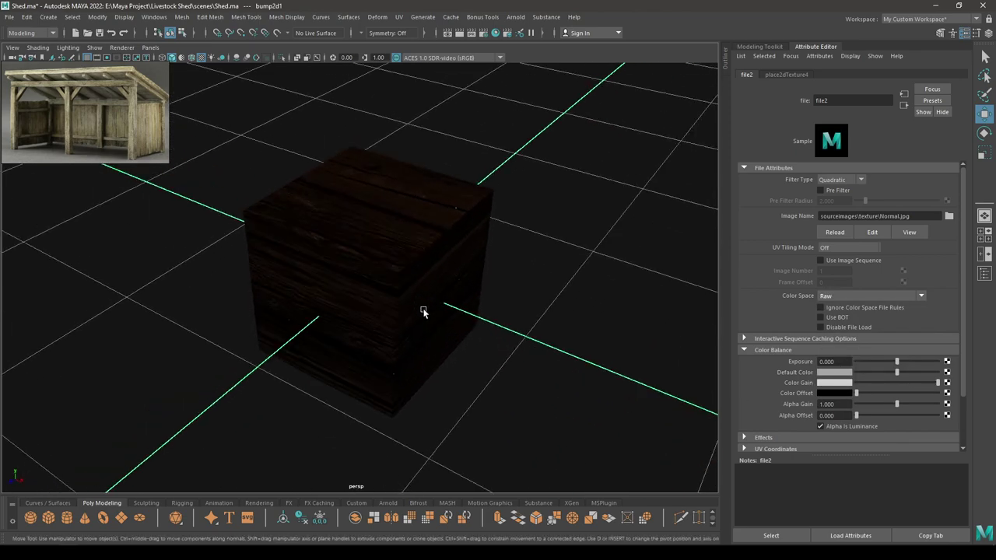
- Create a directional light and raise it above the cube to a Y of about 5.77
left_click(757, 46)
left_click_drag(563, 166, 424, 229, "alt")
left_click(48, 16)
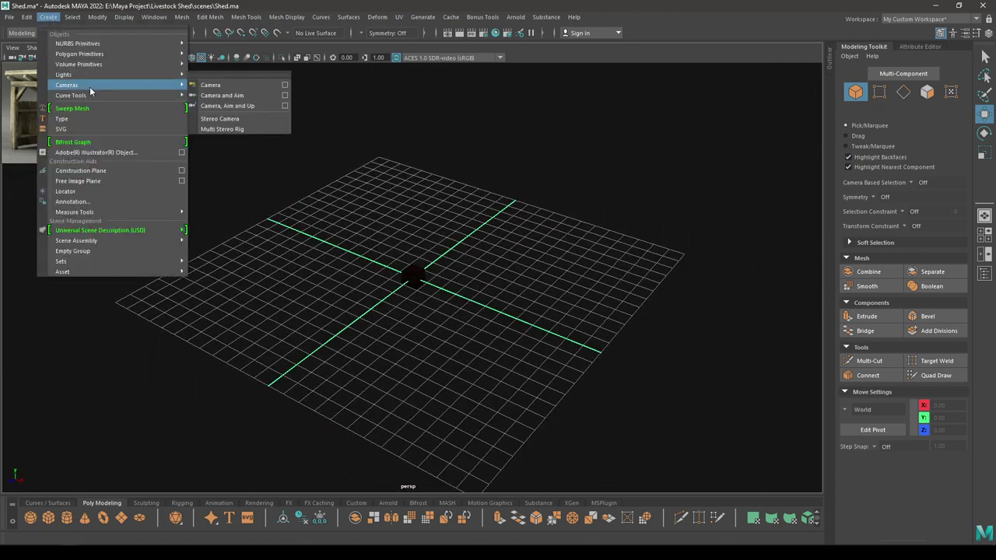
mouse_move(175, 75)
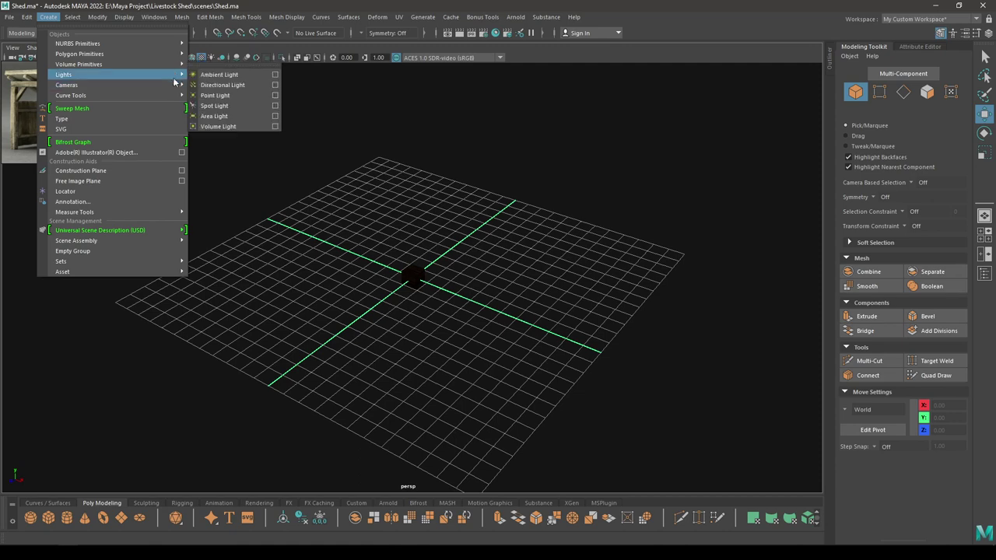
left_click(221, 84)
left_click_drag(311, 178, 419, 66, "alt")
scroll(422, 337, "down", 5)
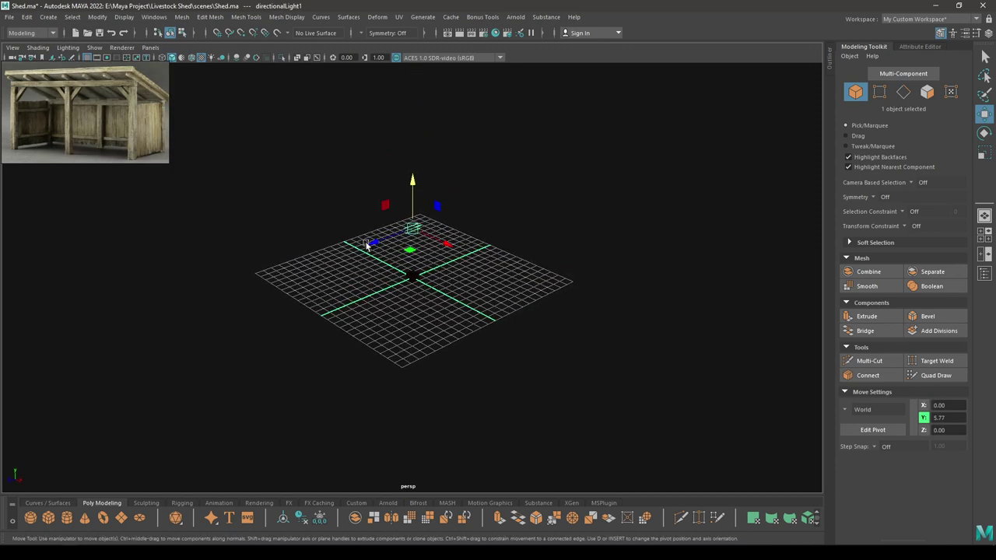
- Move the directional light away from the cube along Z and tilt it about -30 degrees around X
left_click_drag(363, 243, 291, 289)
key("e")
left_click_drag(349, 260, 405, 292, "alt")
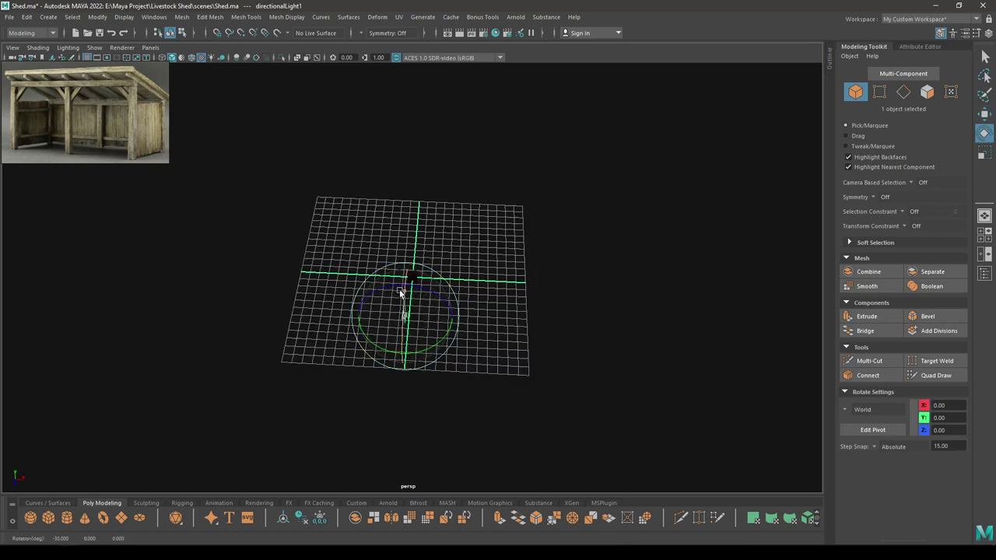
left_click_drag(479, 340, 436, 287, "alt")
- Turn on all-lights display in the viewport and set the directional light's intensity to 2
key("7")
key("w")
left_click(918, 46)
left_click_drag(452, 249, 389, 241, "alt")
left_click(842, 202)
type("2")
key("Return")
- Delete the wood-textured test cube at the grid centre
mouse_move(459, 227)
left_mouse_down("alt")
mouse_move(515, 216)
mouse_move(467, 294)
mouse_move(424, 278)
mouse_move(425, 290)
left_mouse_up("alt")
scroll(404, 148, "down", 5)
mouse_move(576, 266)
left_mouse_down("alt")
mouse_move(537, 280)
mouse_move(588, 265)
mouse_move(596, 380)
mouse_move(623, 389)
mouse_move(478, 411)
mouse_move(492, 465)
mouse_move(452, 409)
mouse_move(555, 374)
mouse_move(509, 385)
mouse_move(576, 395)
mouse_move(520, 277)
mouse_move(480, 249)
mouse_move(395, 276)
left_mouse_up("alt")
left_click(768, 48)
left_click(391, 282)
key("Delete")
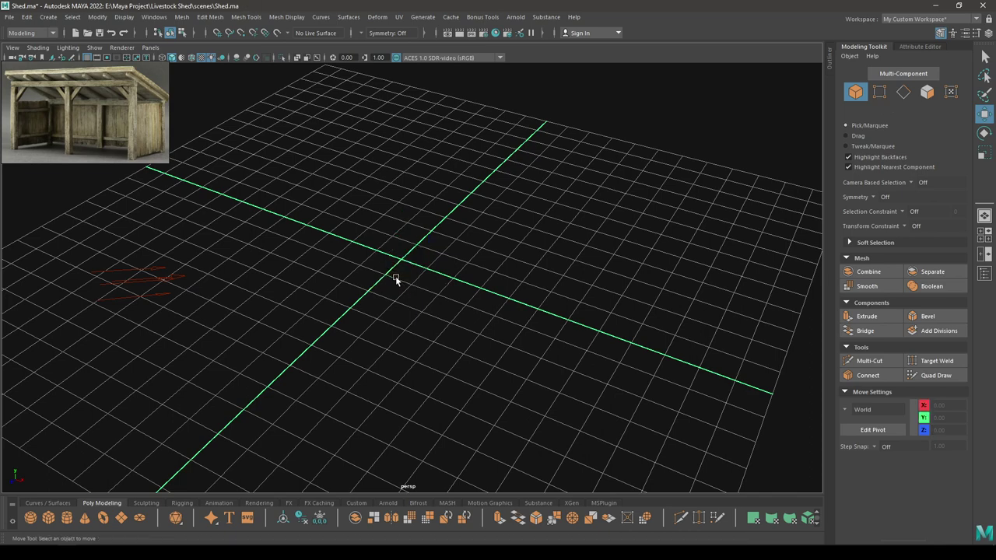
- Create a new polygon cube at the origin for the first shed plank
left_click_drag(453, 350, 357, 249, "alt")
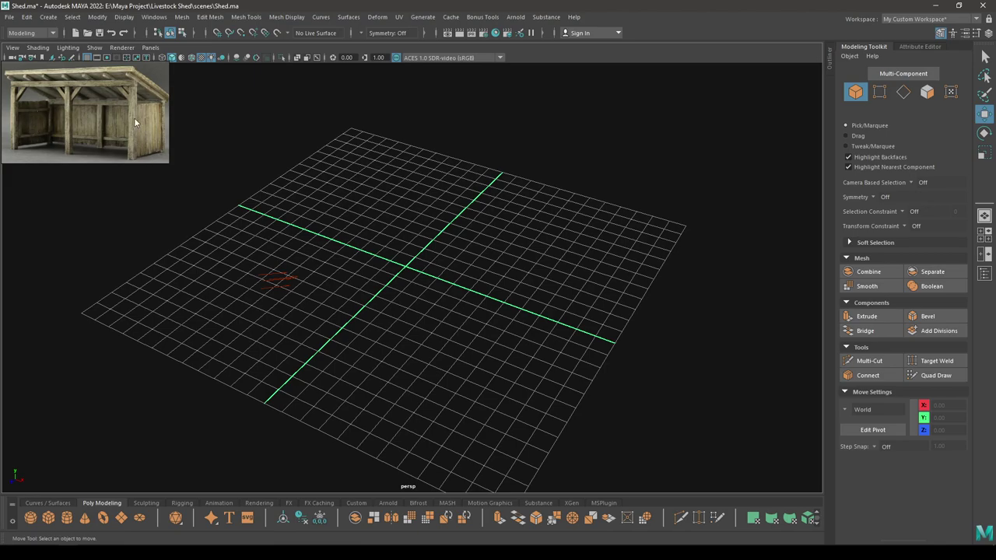
left_click_drag(336, 243, 289, 255, "alt")
right_click(380, 212, "shift")
left_click(377, 237)
left_click_drag(406, 287, 367, 318, "alt")
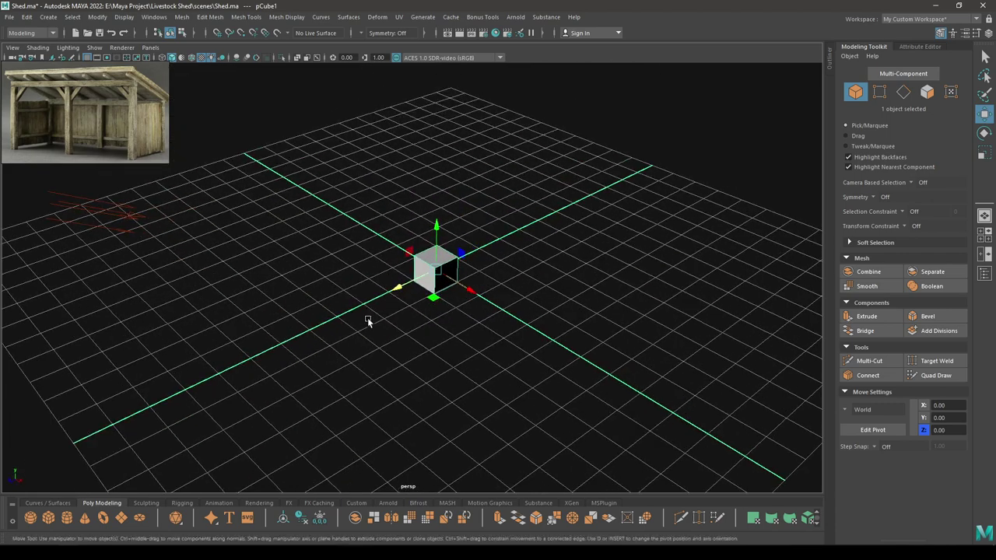
- Open the new cube's creation settings in the viewport and set its height to 0.2
key("t")
left_click_drag(471, 295, 407, 287, "alt")
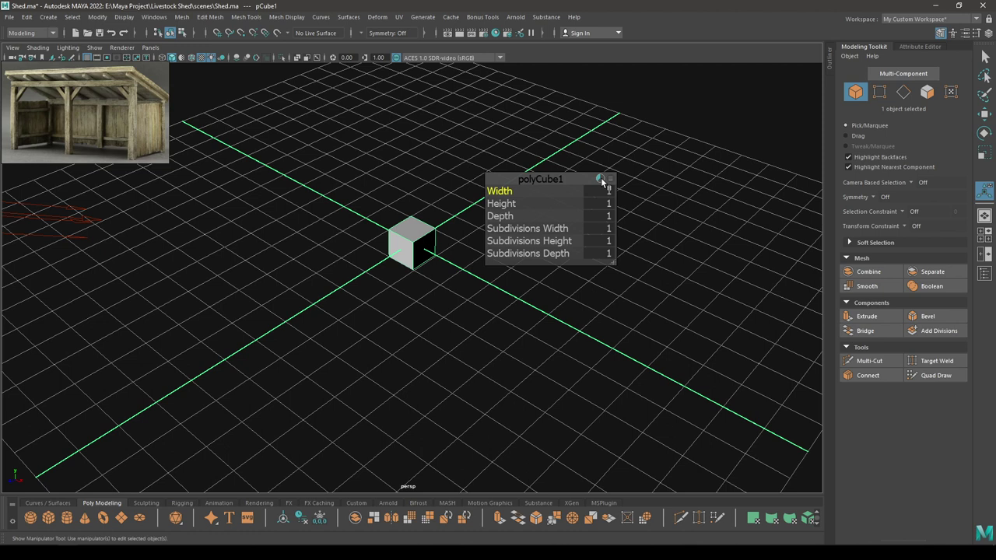
left_click_drag(505, 204, 474, 233)
type("0.2")
key("Return")
left_click_drag(392, 297, 315, 225, "alt")
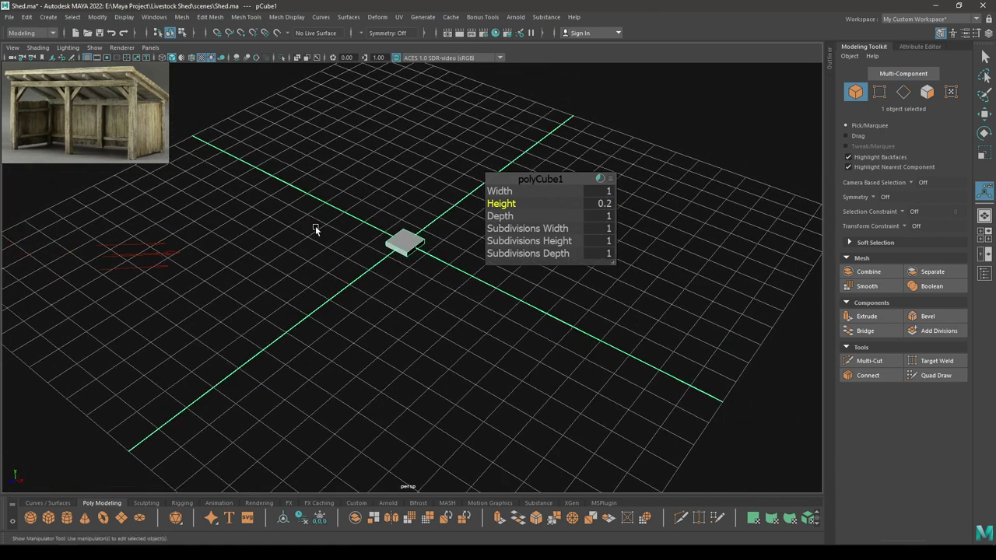
- Set the cube's depth to 10 so it forms a long flat plank, and return to the Move tool
left_click_drag(500, 215, 547, 217)
left_click_drag(326, 269, 334, 327, "alt")
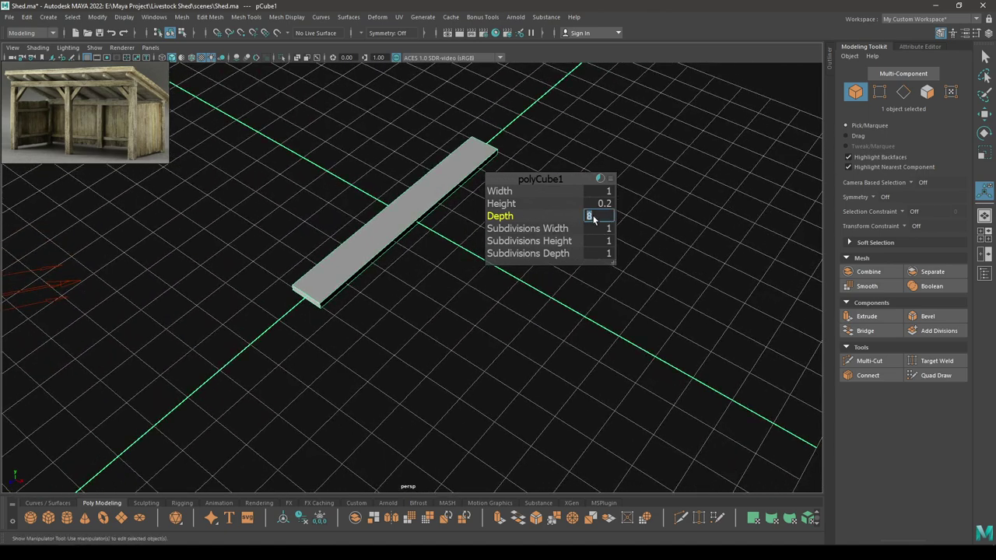
key("Return")
left_click_drag(257, 312, 627, 257, "alt")
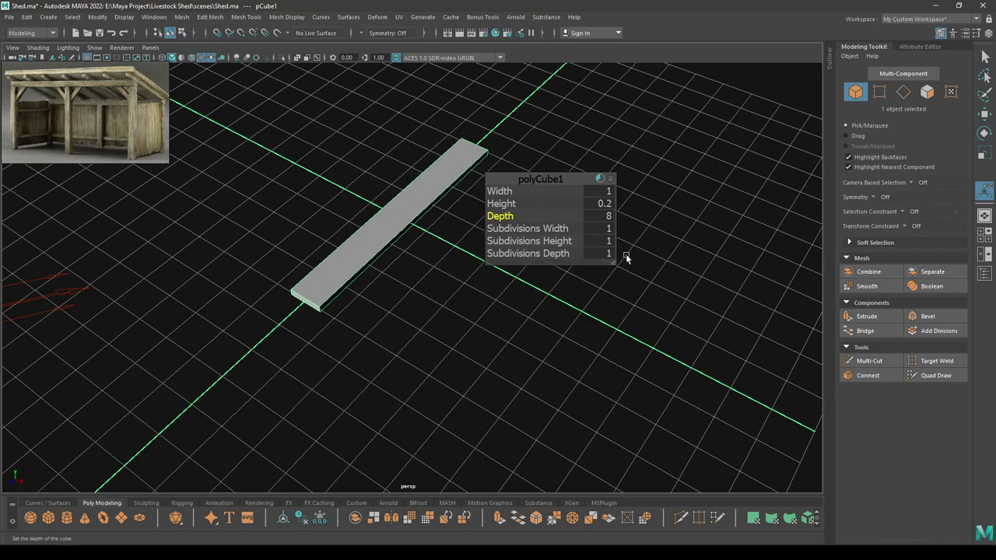
left_click(608, 222)
type("10")
key("Return")
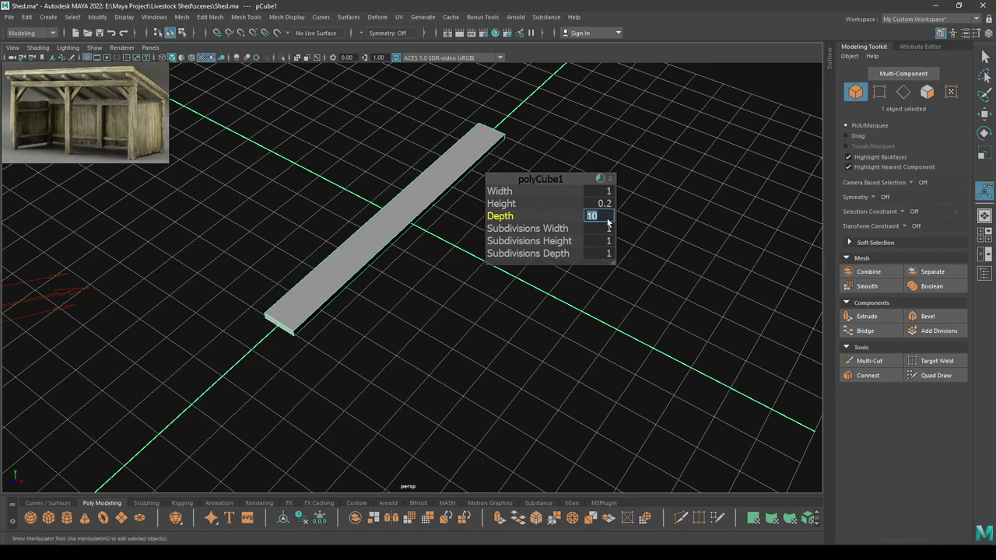
left_click_drag(377, 244, 393, 260, "alt")
key("w")
- Select all twelve edges of the plank and bevel them
left_click_drag(498, 194, 386, 264, "alt")
right_click_drag(237, 202, 238, 171)
scroll(225, 165, "down", 4)
left_click_drag(224, 164, 599, 328, "alt")
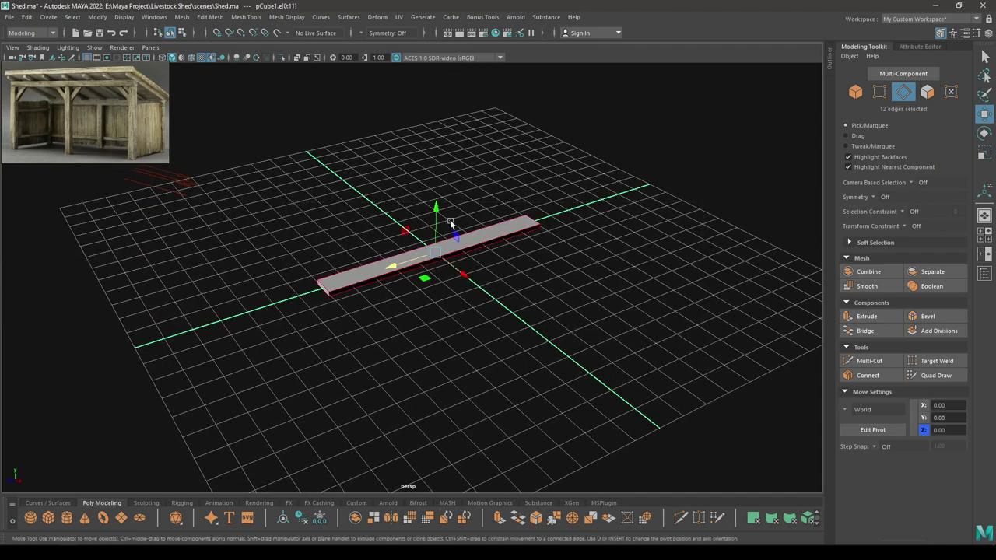
scroll(450, 219, "up", 5)
middle_click_drag(385, 300, 444, 311, "alt")
right_click_drag(413, 277, 431, 278, "shift")
left_click_drag(431, 277, 485, 264, "alt")
- Set the plank's edge bevel to 2 segments with a fraction of 0.4
left_click(507, 204)
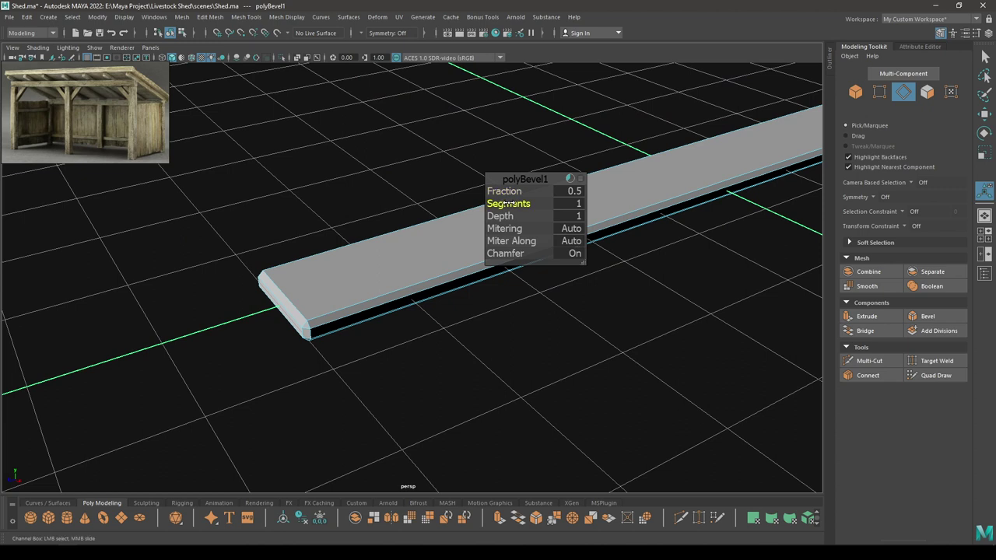
middle_click_drag(529, 204, 545, 201)
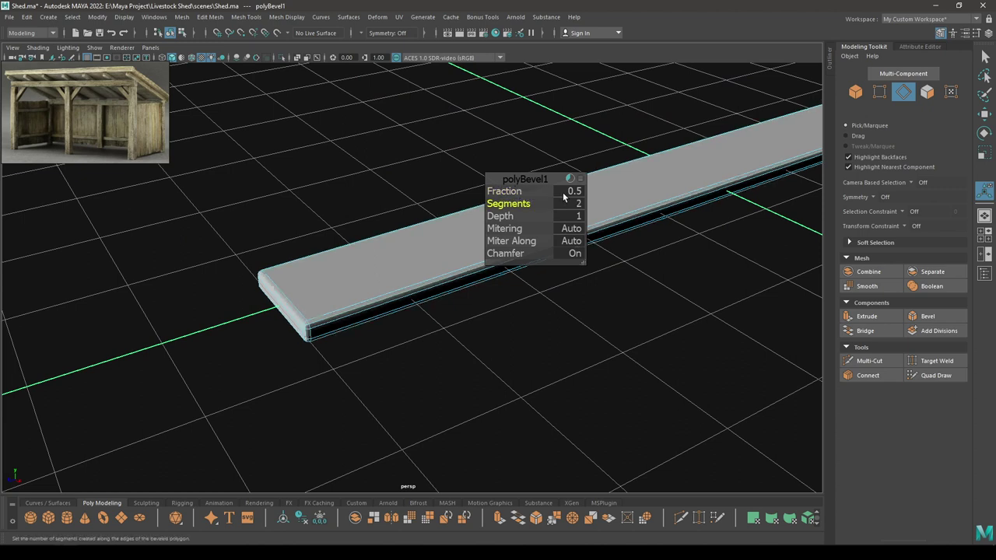
left_click(504, 192)
middle_click_drag(504, 191, 502, 191)
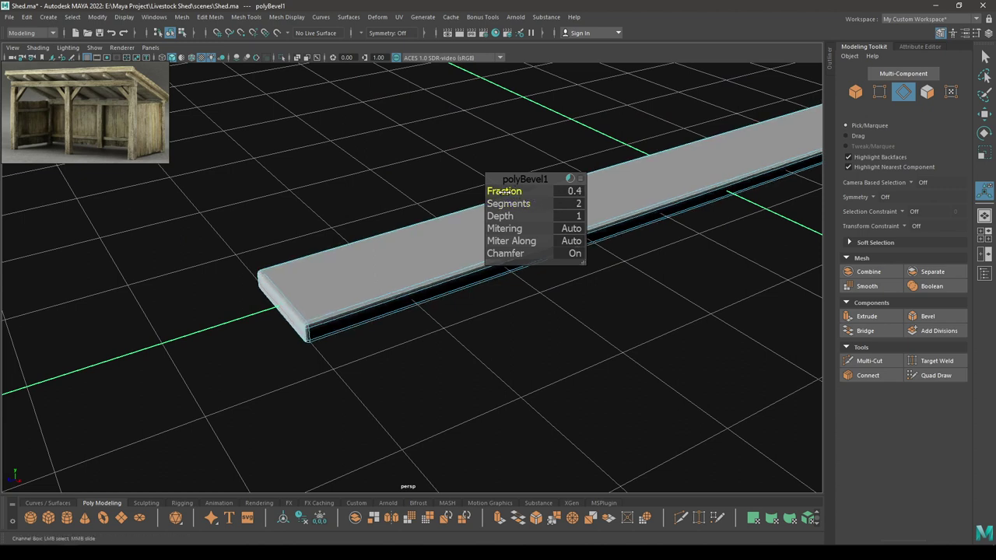
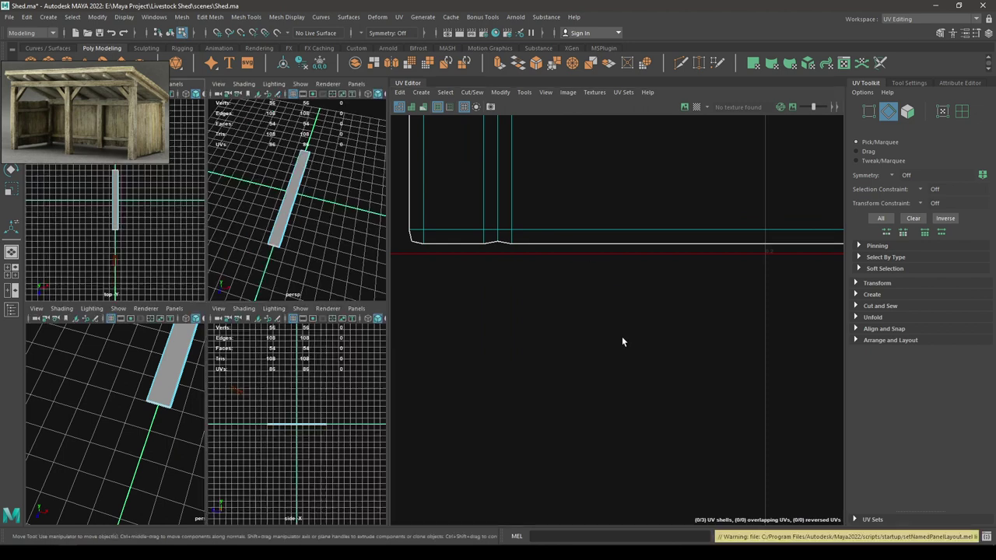
- Move and sew the split UV corner edges between the long strips at the lower end of the plank's main shell
scroll(624, 339, "down", 2)
middle_click_drag(620, 311, 404, 326, "alt")
scroll(632, 339, "up", 3)
middle_click_drag(632, 345, 434, 319, "alt")
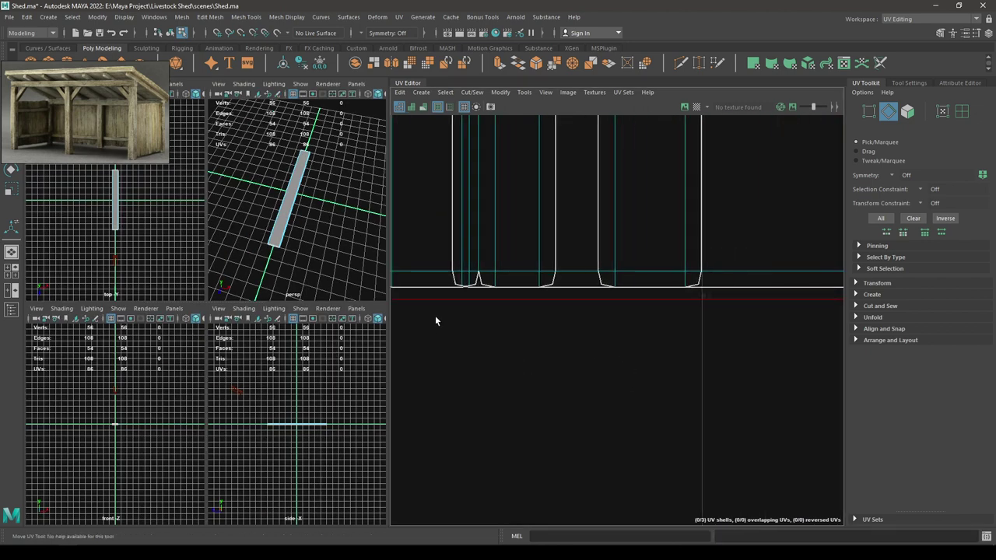
left_click(459, 259)
left_click_drag(500, 285, 502, 285)
key("w")
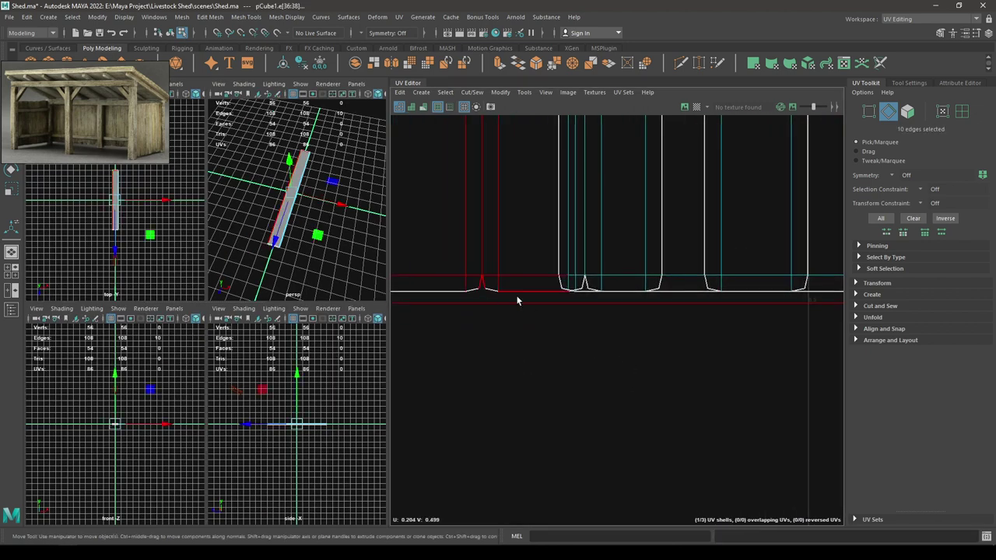
key("g")
left_click_drag(587, 281, 577, 285)
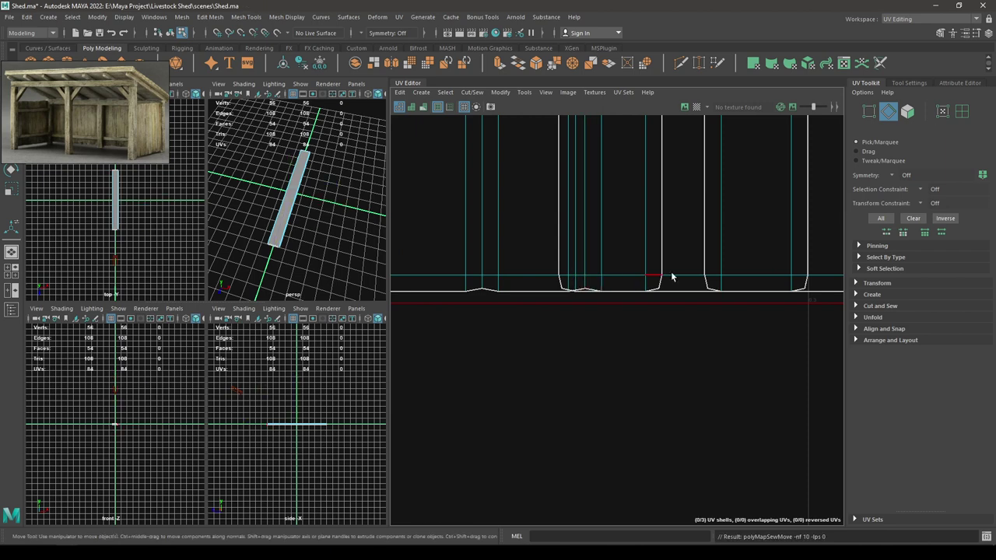
- Select the shared short edge at the lower end of the main UV shell and move and sew the end-cap shell onto it
middle_click_drag(690, 326, 671, 537, "alt")
right_click_drag(657, 358, 452, 292, "alt")
middle_click_drag(609, 198, 602, 126, "alt")
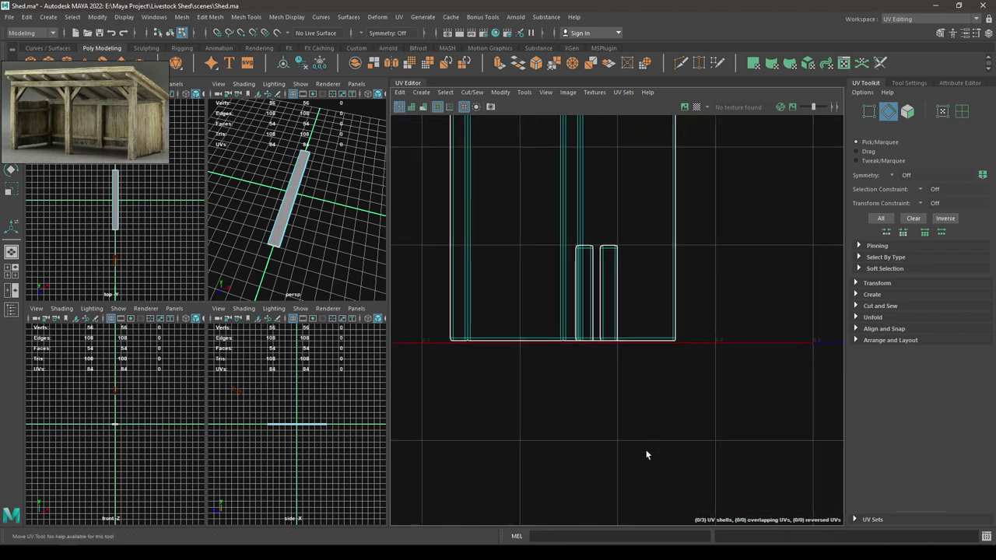
left_click(634, 352)
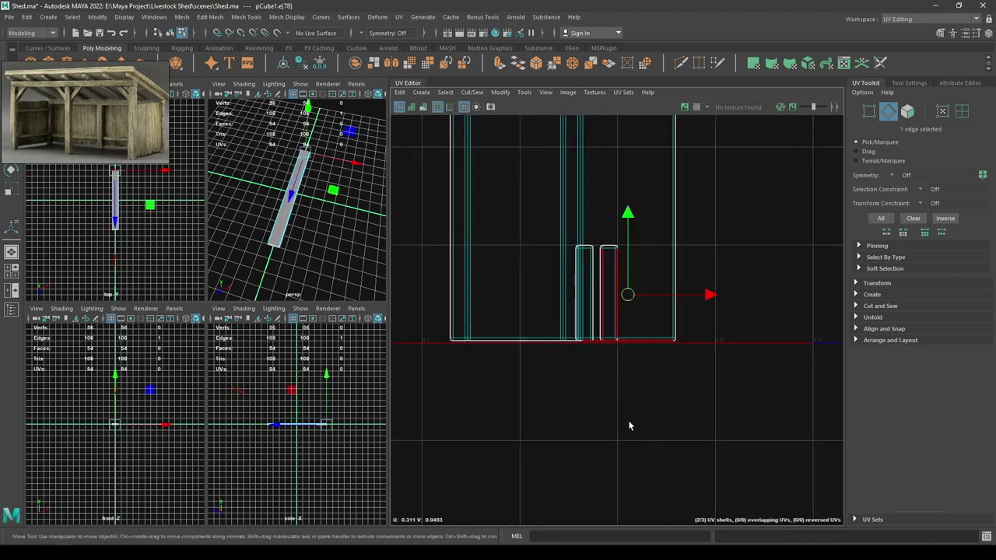
right_click_drag(629, 426, 549, 389, "alt")
middle_click_drag(653, 292, 666, 409, "alt")
right_click_drag(712, 354, 713, 311, "shift")
- Move and sew the remaining end-cap shell onto the upper end of the main UV shell
middle_click_drag(712, 306, 710, 512, "alt")
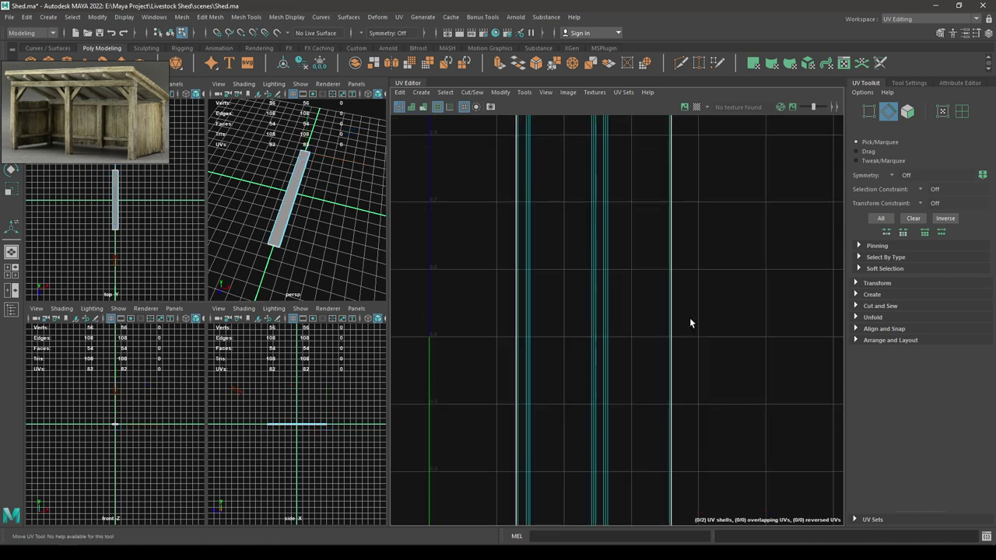
middle_click_drag(647, 135, 644, 406, "alt")
left_click(629, 269)
right_click_drag(628, 269, 687, 474, "shift")
- Sew the split UV corner edges at both ends of the seam below the upper end cap
middle_click_drag(661, 459, 612, 218, "alt")
right_click_drag(563, 193, 612, 269, "alt")
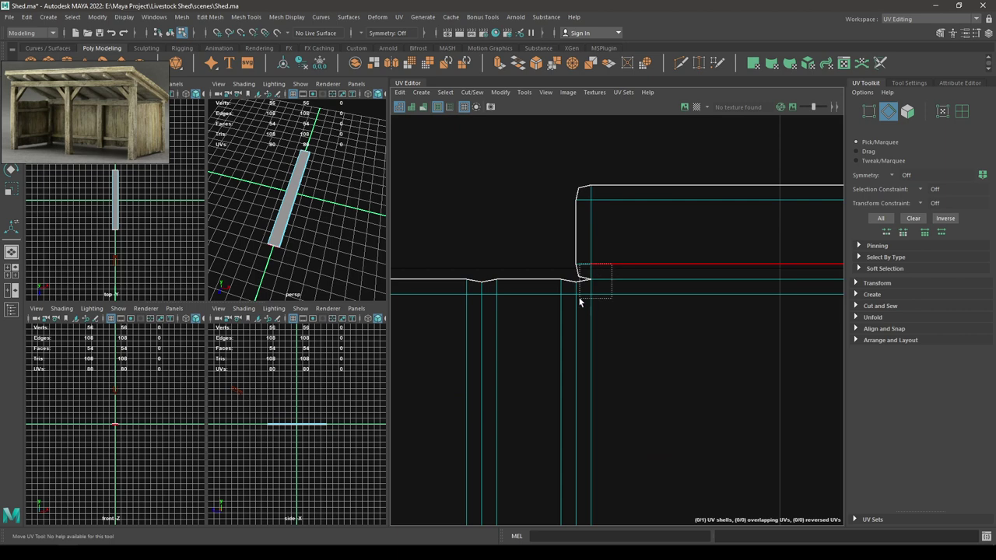
left_click_drag(579, 300, 580, 300)
mouse_move(697, 280)
right_mouse_down("shift")
mouse_move(710, 280)
mouse_move(696, 289)
right_mouse_up("shift")
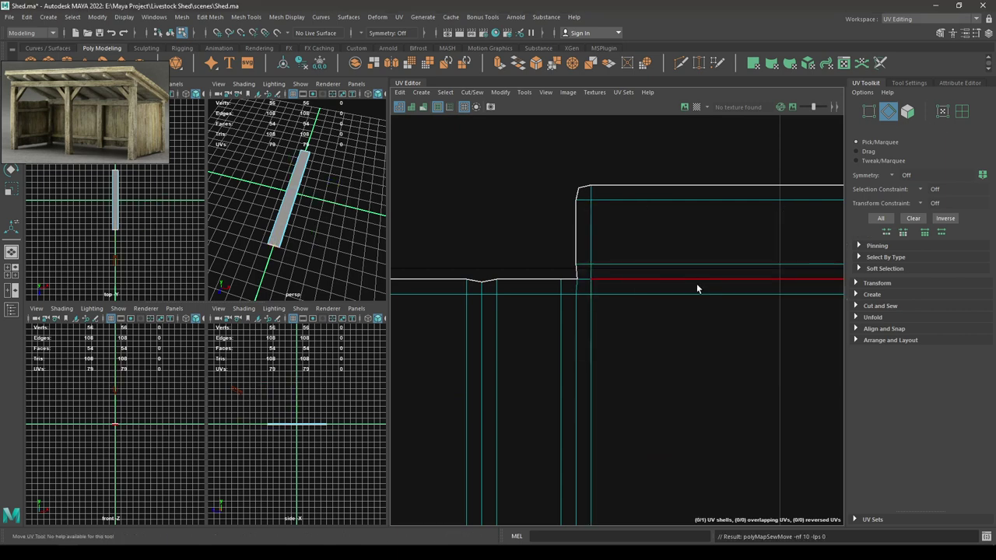
middle_click_drag(696, 289, 368, 367, "alt")
left_click_drag(627, 321, 628, 322)
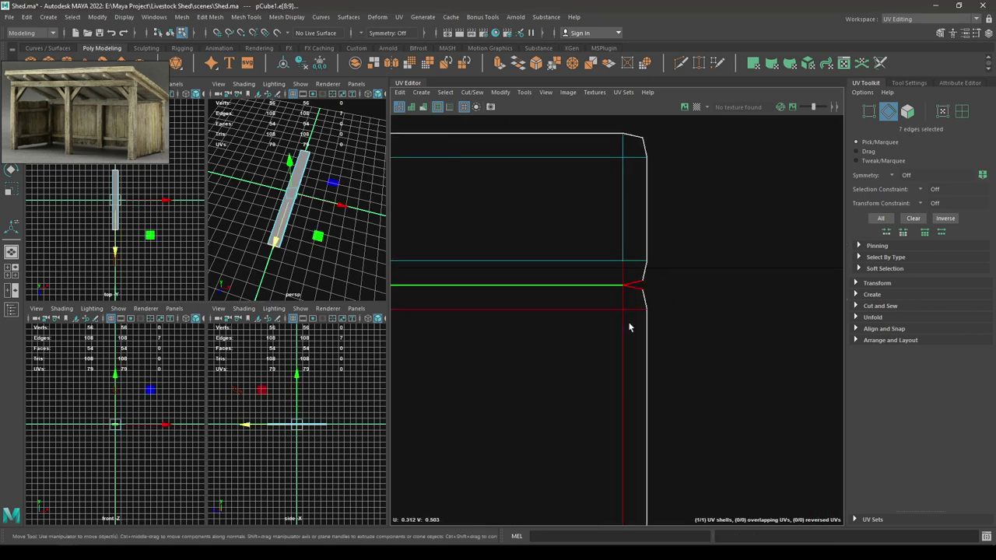
key("g")
- Sew the split UV corner edges at both ends of the seam above the lower end cap
right_click_drag(626, 362, 529, 3, "alt")
middle_click_drag(603, 482, 629, 228, "alt")
right_click_drag(569, 186, 730, 348, "alt")
middle_click_drag(729, 349, 612, 323, "alt")
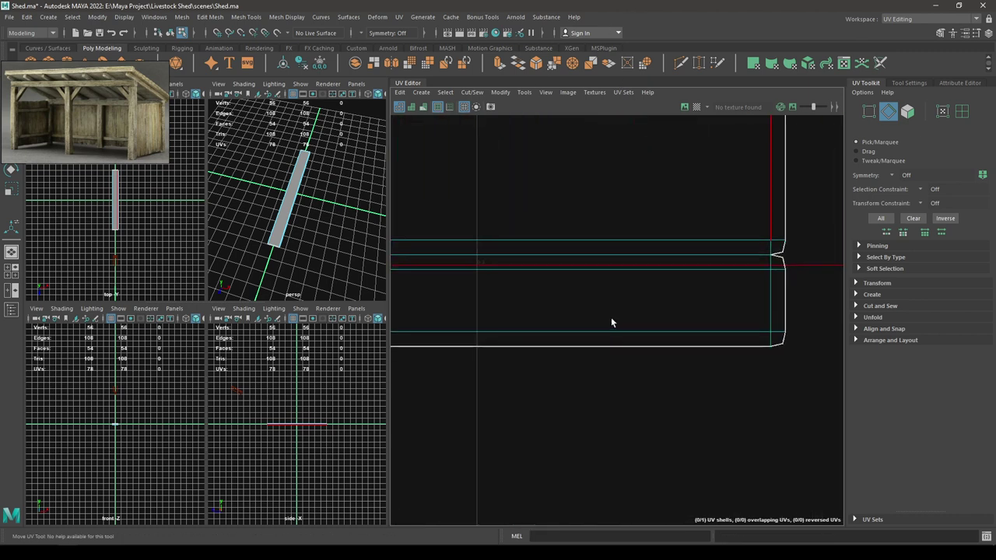
left_click_drag(776, 317, 776, 317)
key("g")
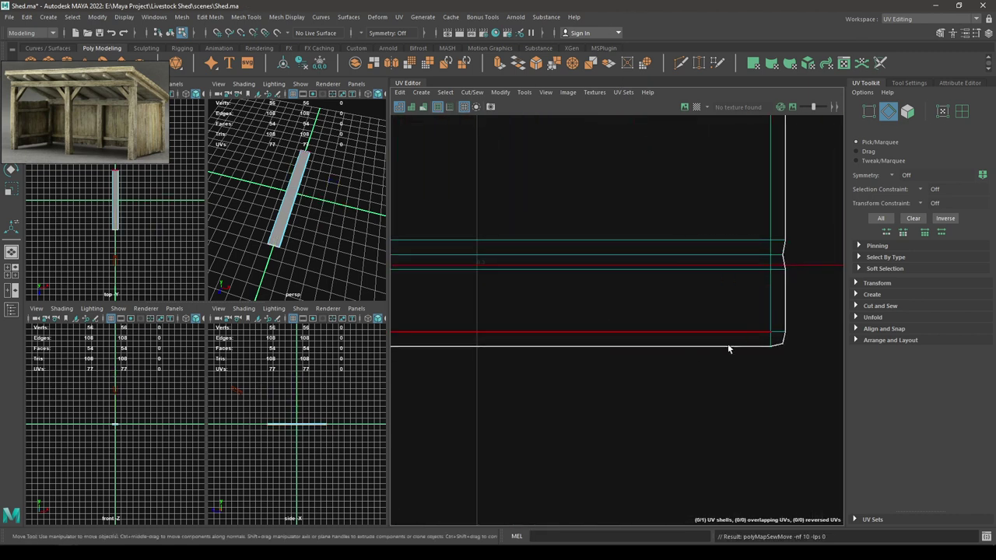
right_click_drag(727, 347, 537, 287, "alt")
middle_click_drag(537, 288, 749, 299, "alt")
left_click_drag(574, 295, 563, 294)
key("g")
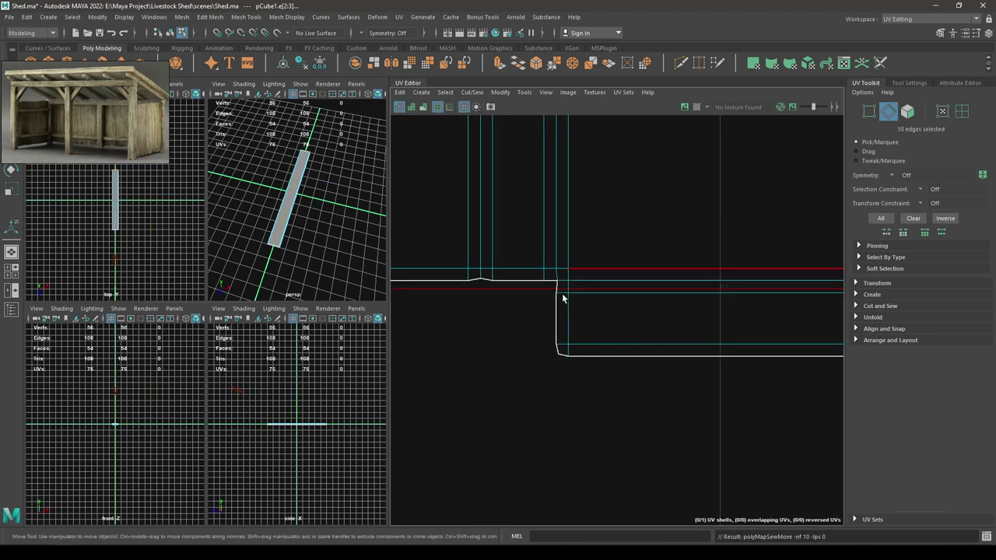
- Select the plank's whole UV shell and lay it out within the 0 to 1 UV space
right_click_drag(572, 289, 533, 275)
right_click_drag(618, 416, 631, 242, "alt")
middle_click_drag(631, 242, 649, 272, "alt")
right_click_drag(649, 272, 611, 256)
left_click(661, 327)
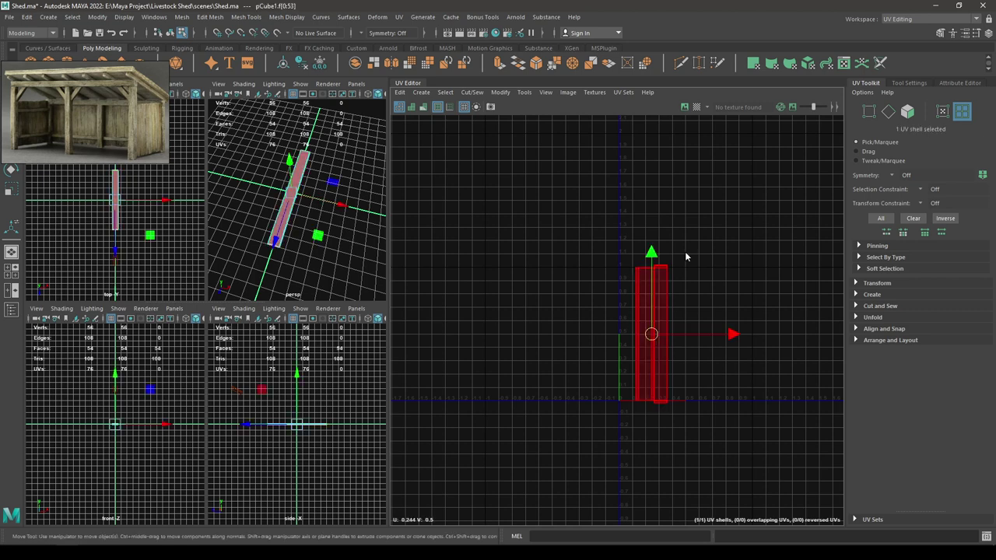
right_click_drag(685, 252, 554, 294, "shift")
- Return to object mode, switch to My Custom Workspace and maximize the perspective view
right_click_drag(296, 224, 338, 203)
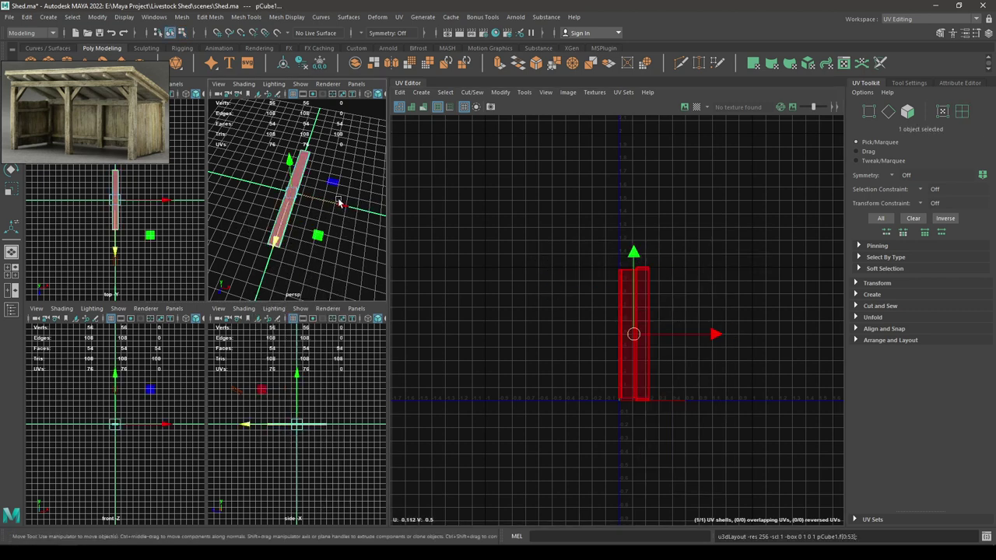
left_click(885, 18)
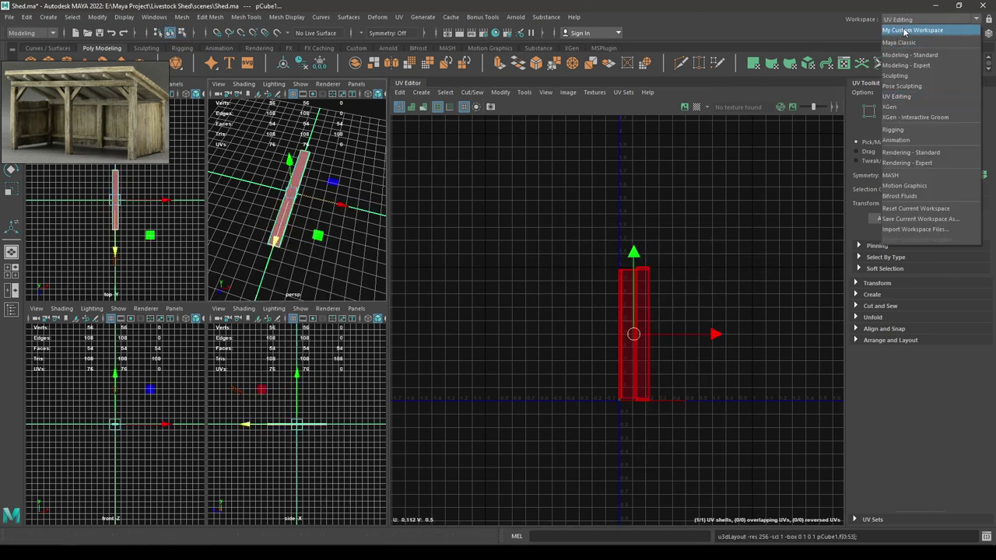
left_click(906, 30)
key("space")
left_click(541, 202)
left_click_drag(541, 201, 420, 105, "alt")
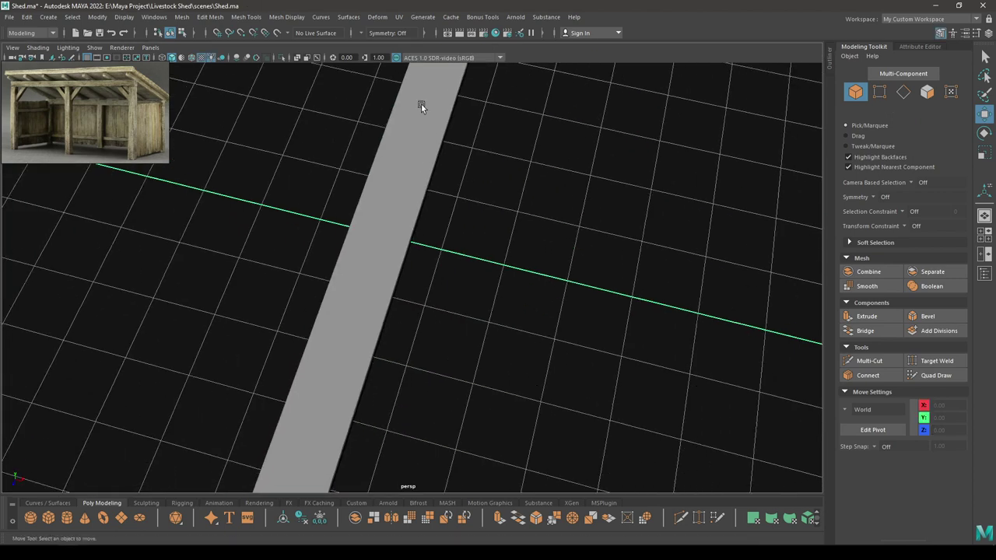
- Turn on textured display with all lights, then select and frame the plank
key("6")
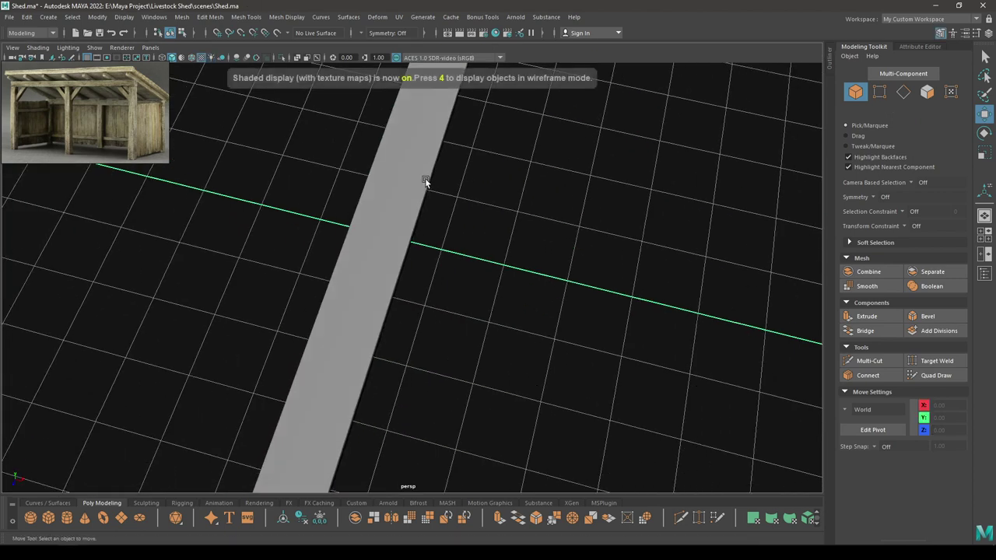
left_click(415, 209)
key("f")
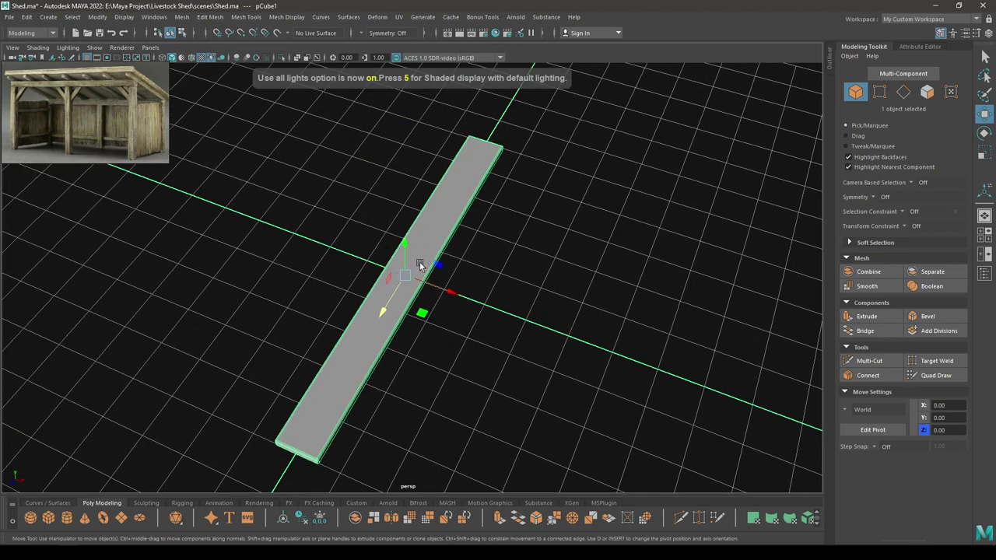
- Assign the existing Wood material to the selected plank
right_click_drag(420, 262, 420, 539)
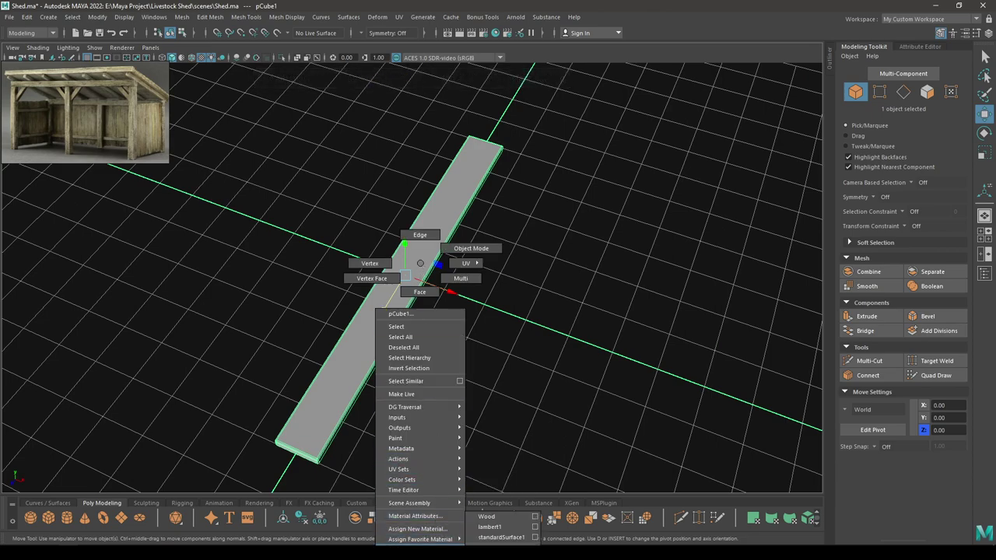
right_click_drag(506, 520, 505, 520)
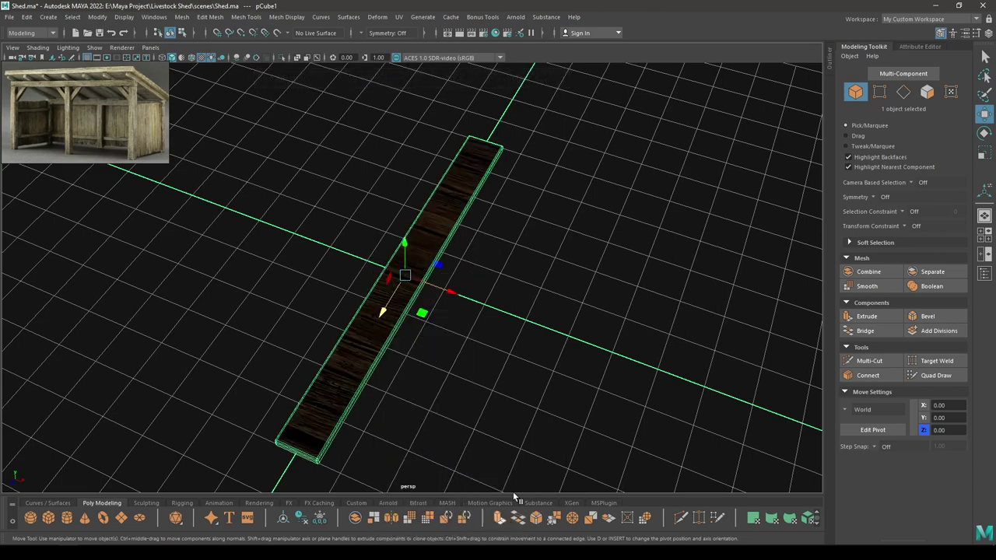
left_click_drag(500, 387, 545, 288, "alt")
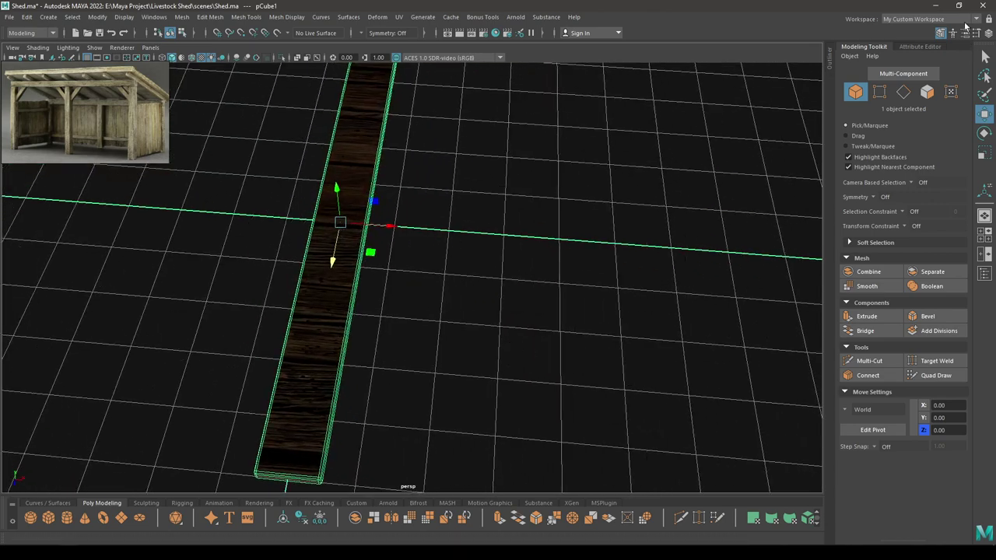
- In the UV Editing workspace, rotate the plank's whole UV shell a quarter turn so it lies horizontally
left_click(954, 19)
left_click(904, 97)
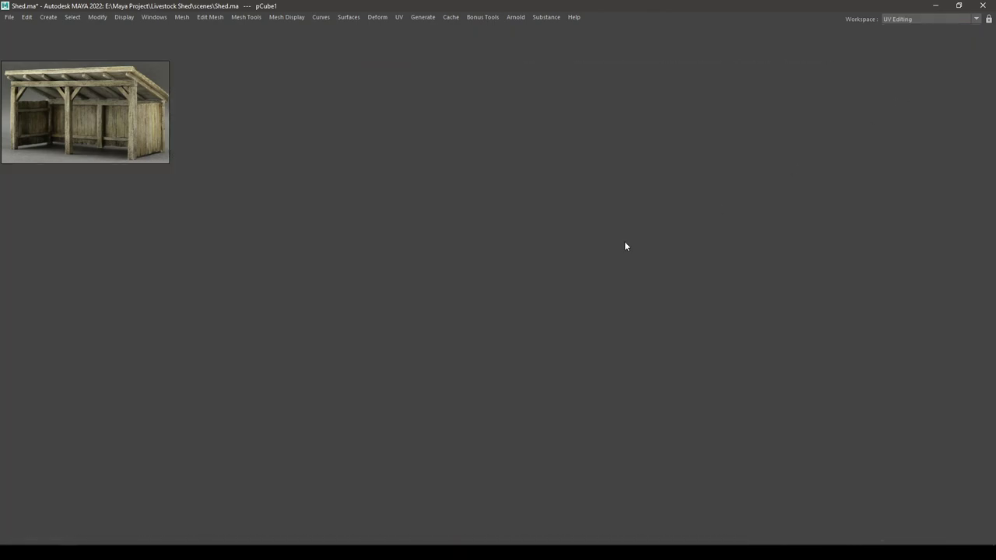
right_click_drag(487, 220, 463, 209)
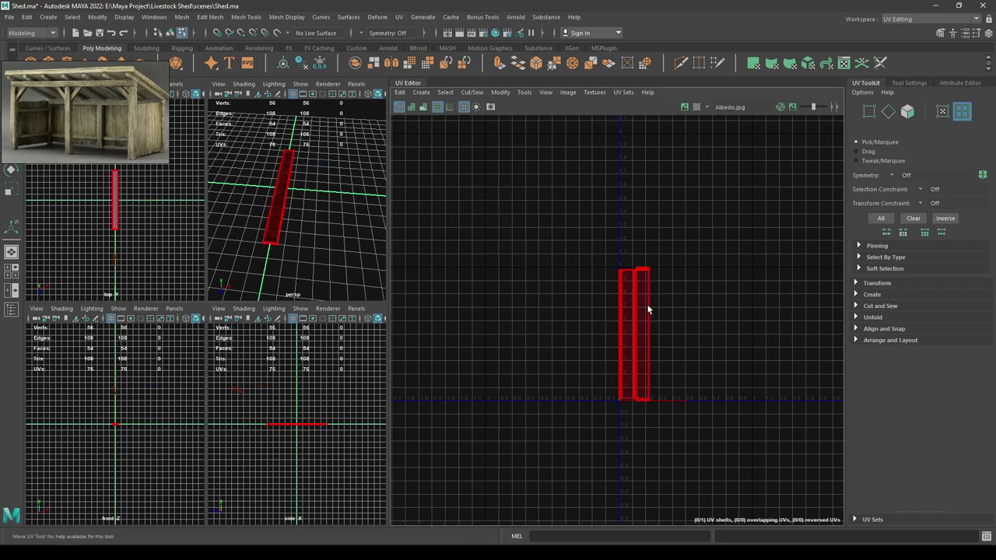
left_click(642, 327)
key("e")
left_click_drag(643, 394, 708, 327)
key("w")
right_click_drag(697, 265, 654, 281, "shift")
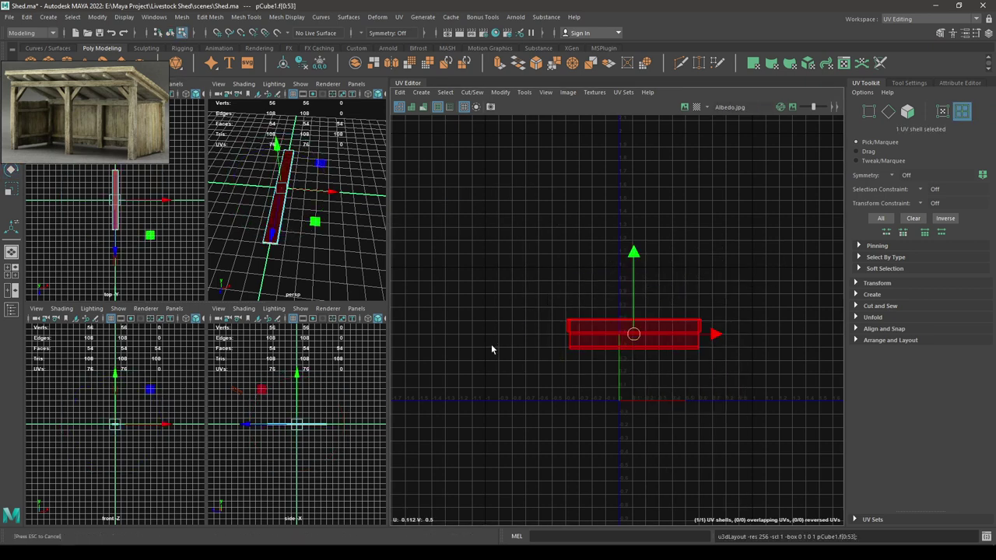
- Return to My Custom Workspace, leave component selection, deselect the plank and show it in a maximized top view
left_click(945, 19)
left_click(893, 51)
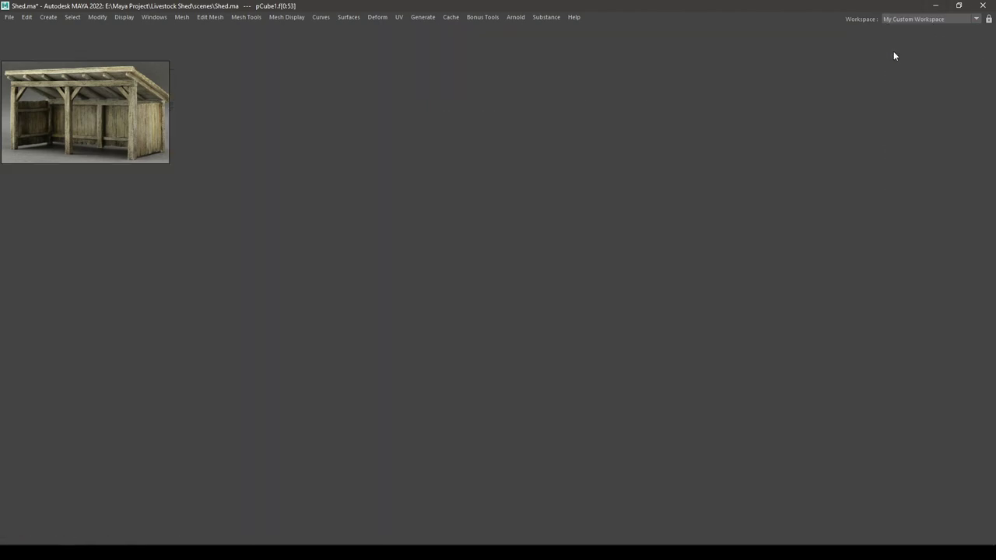
left_click(551, 166)
left_click_drag(551, 167, 355, 304, "alt")
left_click(423, 259)
left_click(382, 149)
left_click_drag(384, 230, 326, 152, "alt")
key("space")
scroll(419, 309, "up", 1)
middle_click_drag(419, 309, 420, 275, "alt")
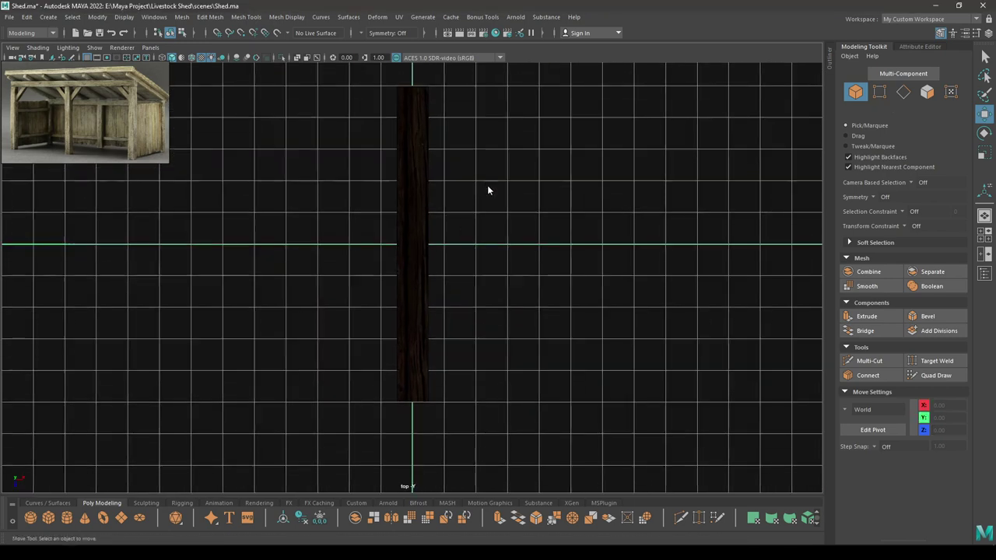
- Slice the plank crosswise at three places along its length with the Multi-Cut tool
right_click(487, 186, "shift")
left_click_drag(481, 186, 357, 227)
right_click(554, 156, "shift")
left_click(492, 155)
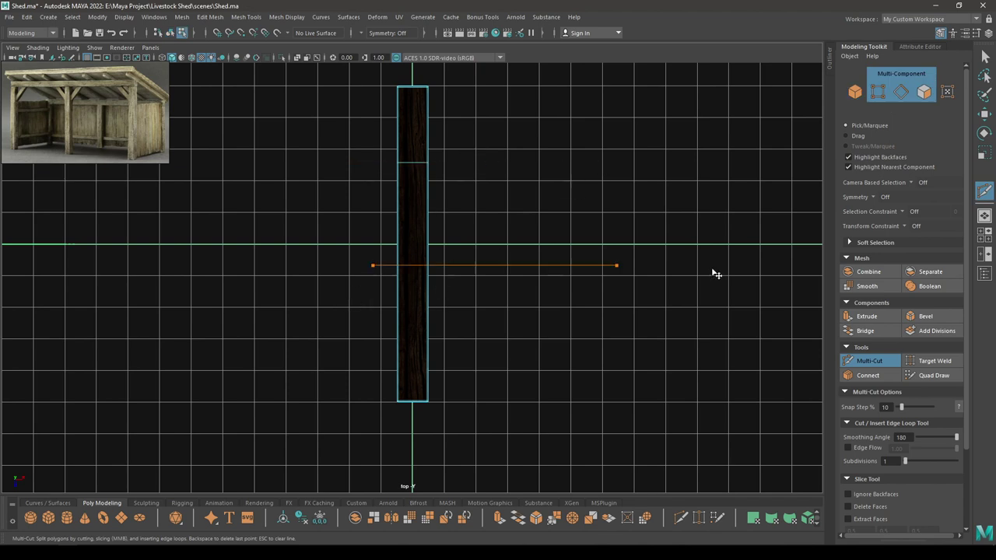
key("w")
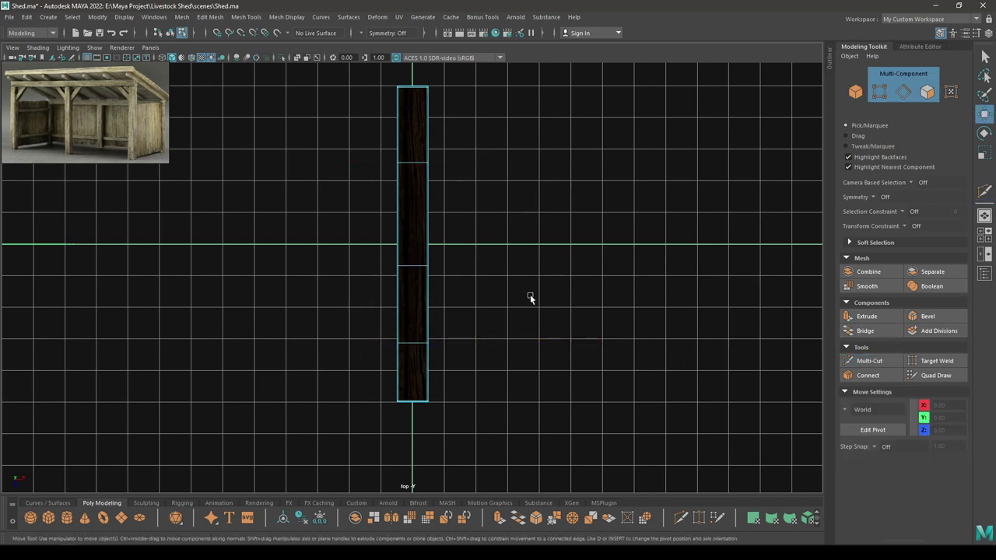
- Move the middle cut's vertices to about Z -0.04 and scale them slightly narrower across the plank
right_click_drag(488, 243, 389, 236)
left_click_drag(372, 238, 516, 294)
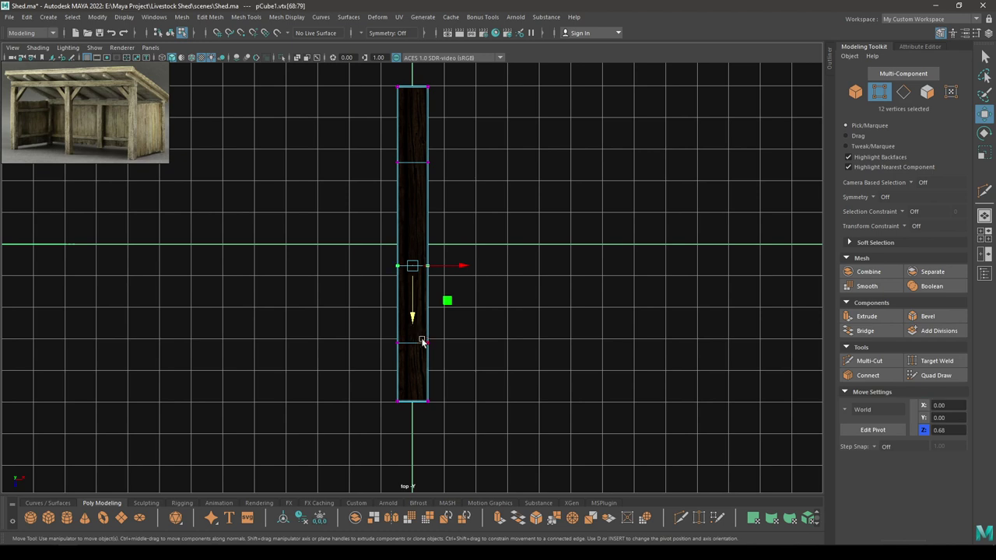
left_click_drag(413, 316, 417, 283)
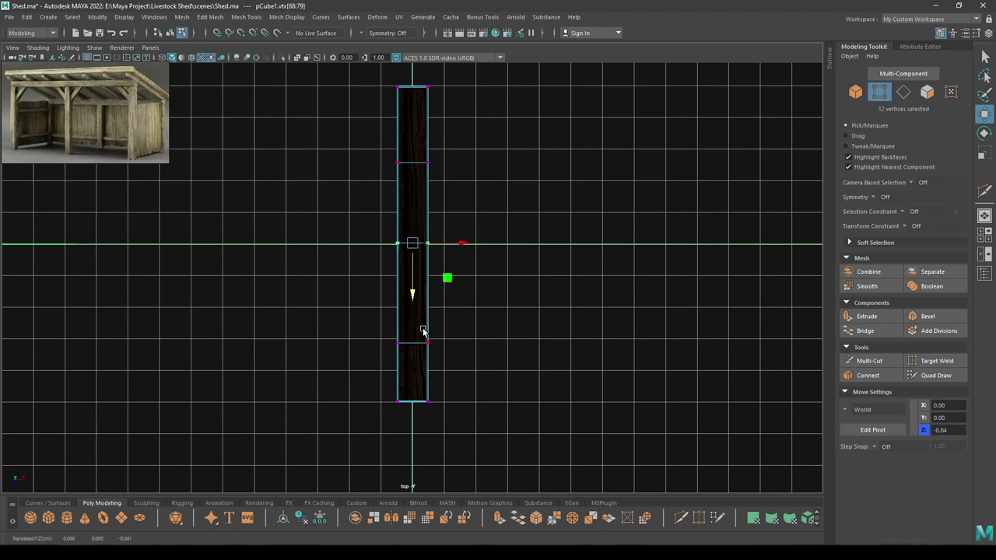
scroll(412, 272, "up", 3)
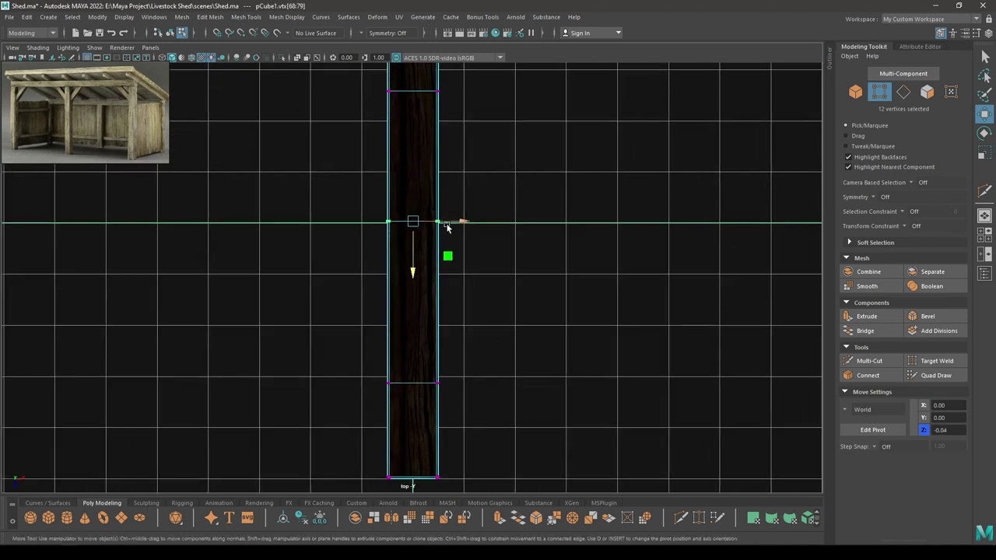
key("r")
left_click_drag(460, 221, 458, 221)
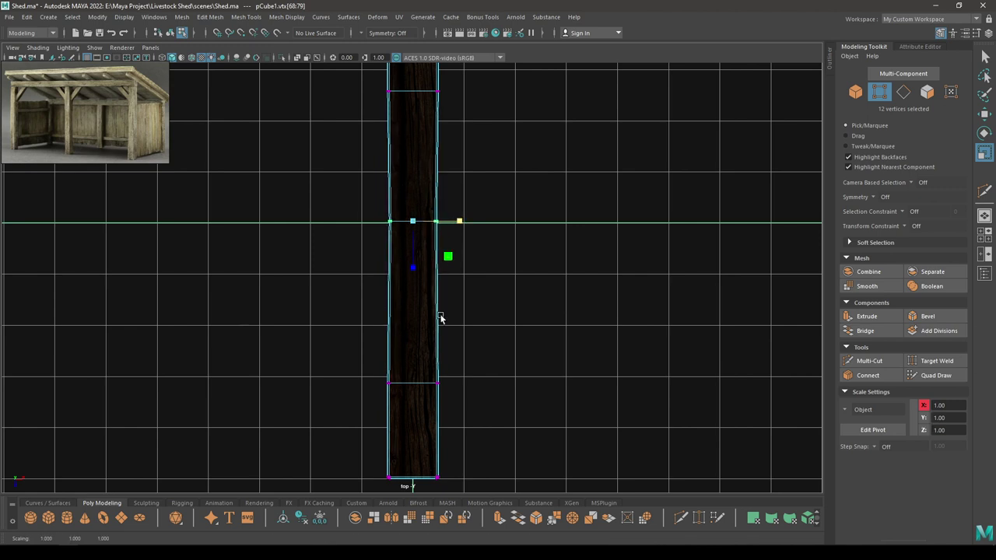
- Nudge the lower cut's right-edge vertices in to about X 0.41 and the upper cut's left-edge vertices in to about X -0.44
key("w")
left_click_drag(478, 389, 473, 388)
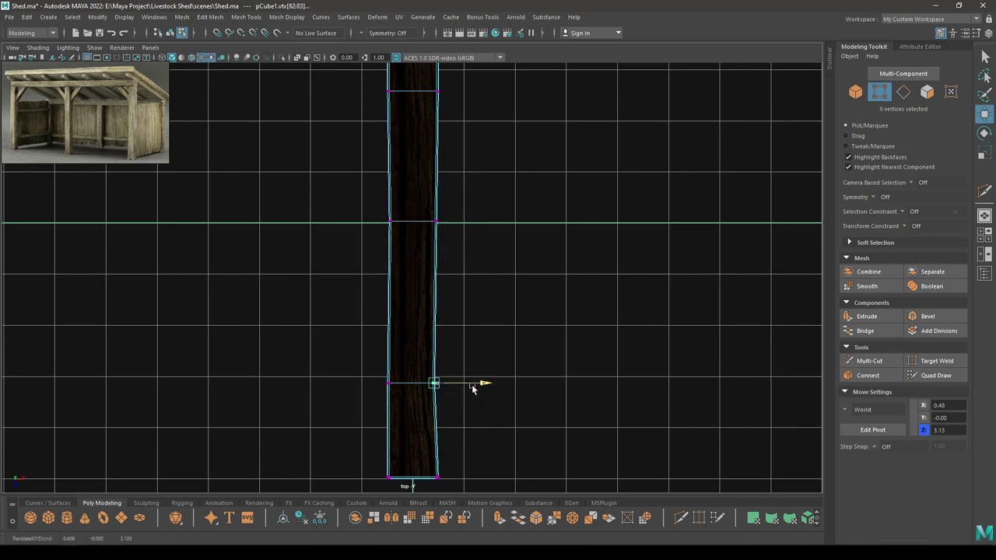
middle_click_drag(463, 258, 492, 388, "alt")
left_click_drag(390, 194, 427, 259)
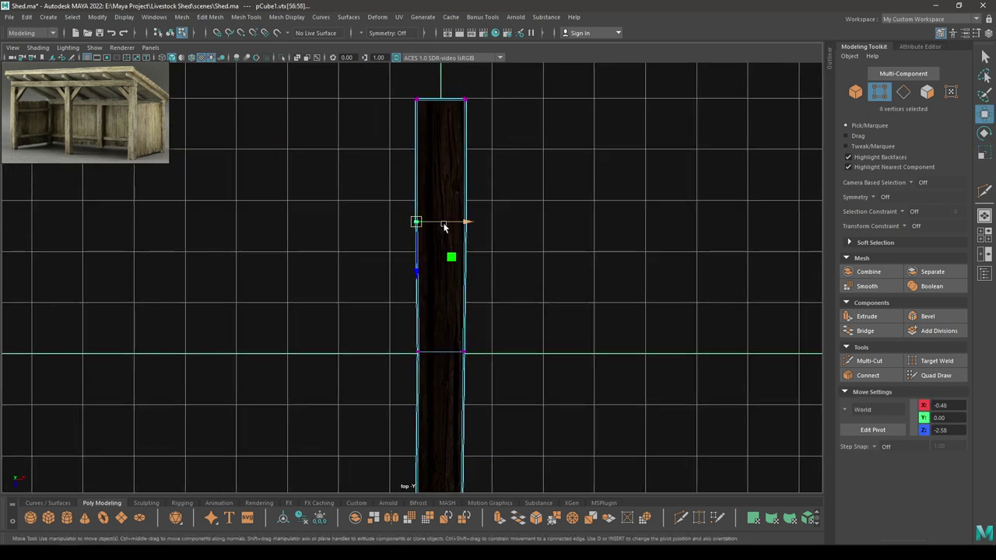
left_click_drag(443, 225, 402, 194)
- Switch the plank back to object mode, deselect it and return to the top view
key("space")
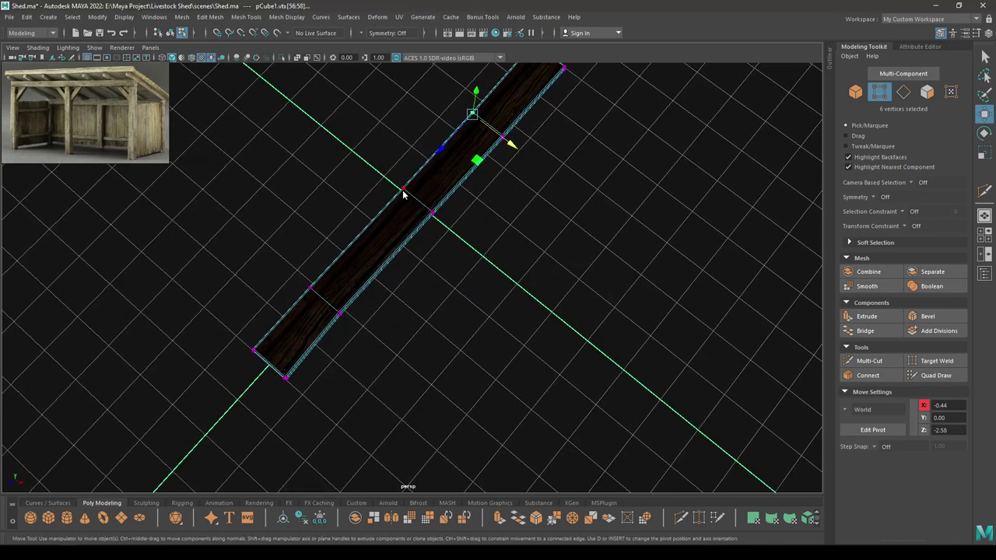
right_click_drag(403, 193, 451, 181)
left_click(495, 205)
scroll(507, 268, "down", 3)
left_click_drag(506, 268, 319, 321, "alt")
key("space")
middle_click_drag(360, 355, 280, 207, "alt")
scroll(312, 167, "up", 1)
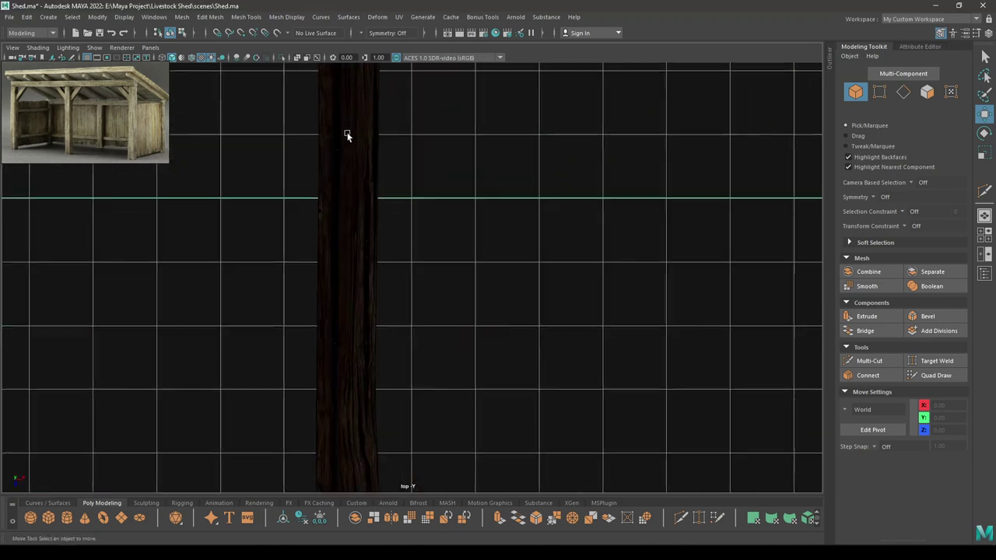
- Duplicate the plank and place the copy right beside the original at X 0.94
left_click(347, 137)
middle_click_drag(409, 315, 364, 289, "alt")
scroll(363, 290, "down", 1)
key("ctrl+d")
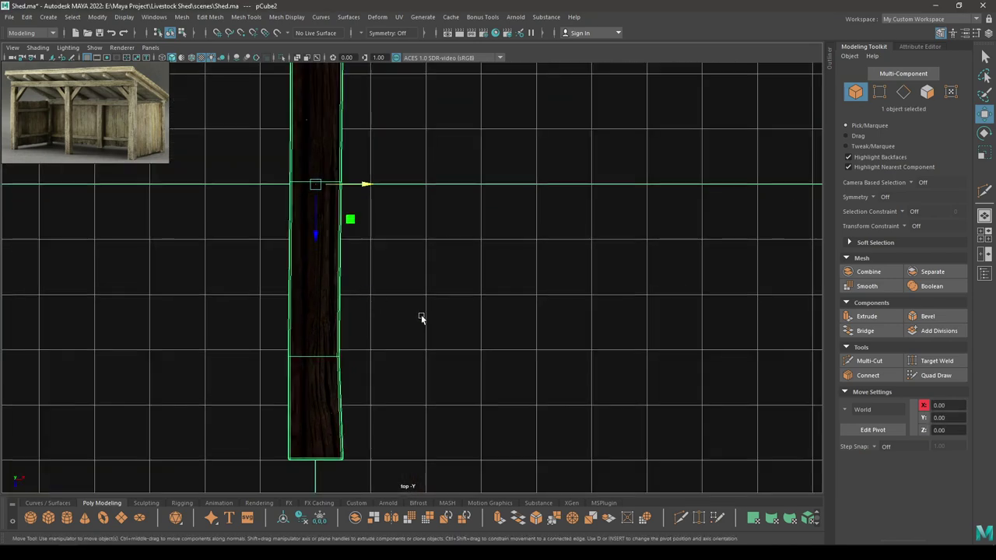
scroll(412, 331, "up", 3)
scroll(429, 333, "up", 2)
left_click_drag(307, 167, 467, 173)
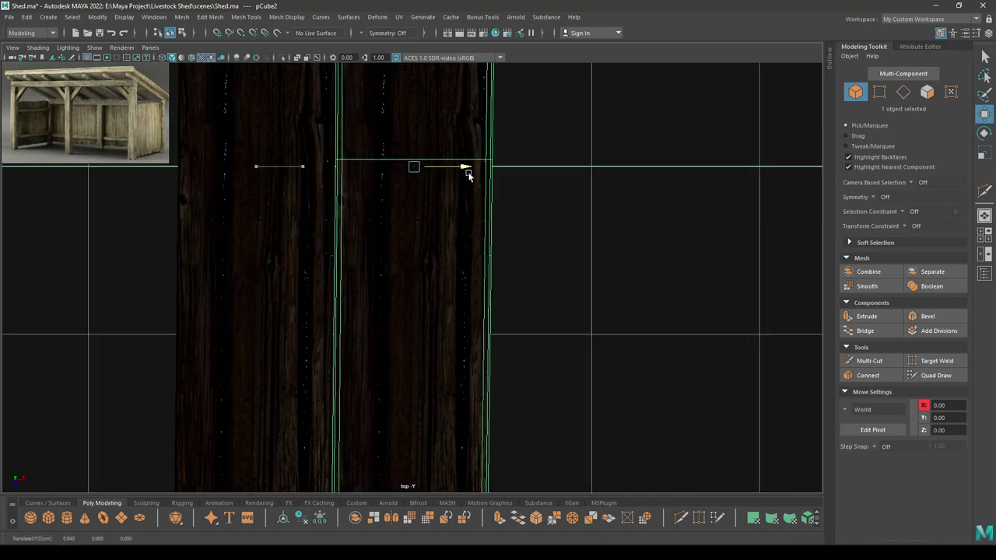
scroll(475, 186, "down", 5)
middle_click_drag(534, 232, 459, 203, "alt")
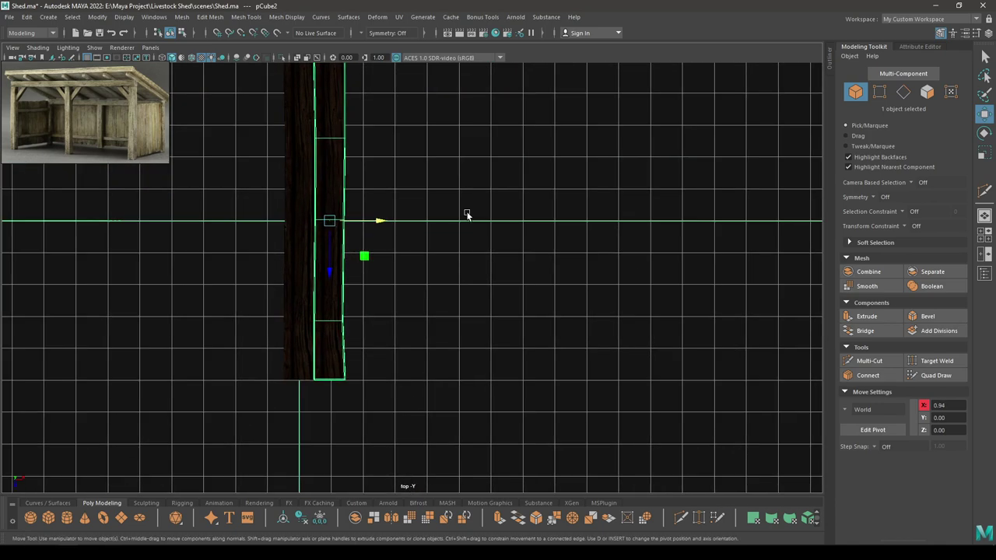
- Repeat the duplicate with the same offset nine times to extend the row of planks to X 9.40
key("shift+d")
key("shift+d")
key("shift+d")
key("shift+d")
key("shift+d")
key("shift+d")
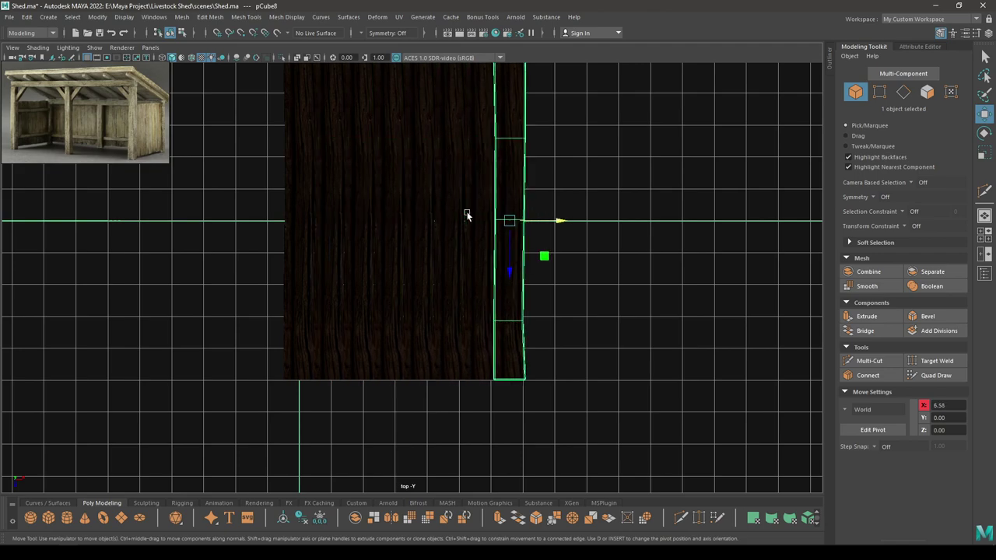
key("shift+d")
key("shift+d")
key("shift+d")
- Examine the row of planks in the perspective view for visible repetition in the wood texture
key("space")
left_click_drag(466, 215, 489, 264)
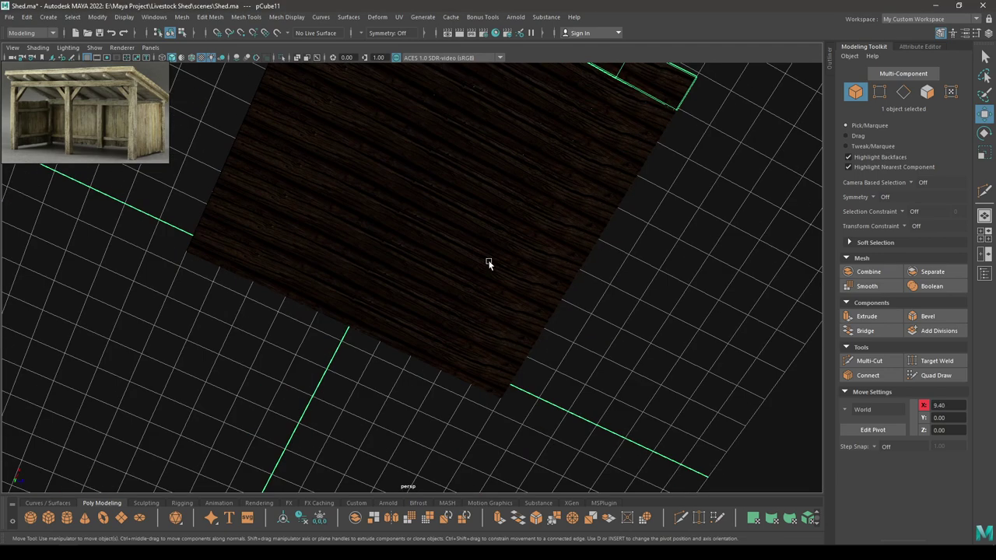
scroll(488, 264, "down", 6)
left_click_drag(431, 158, 446, 356, "alt")
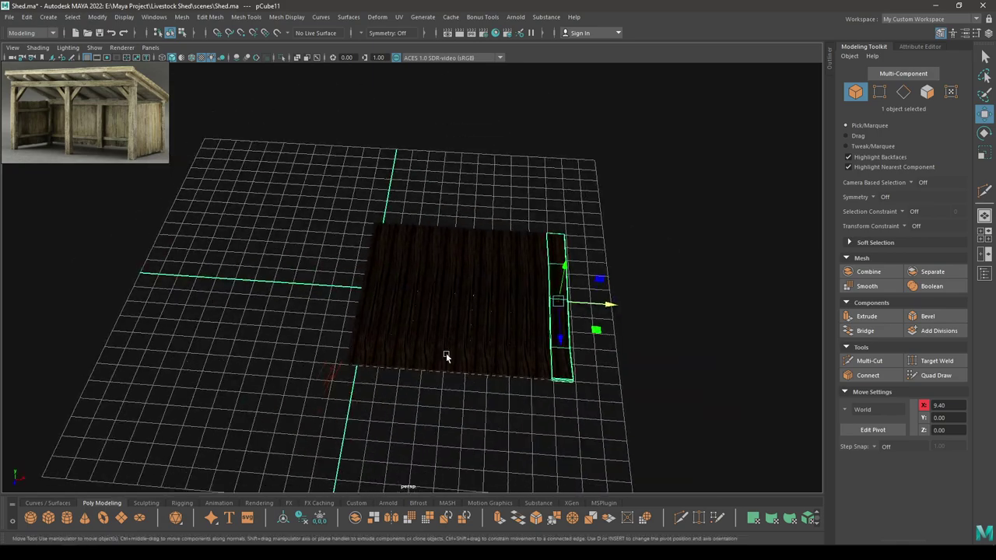
right_click_drag(446, 354, 463, 409, "alt")
left_click_drag(439, 363, 483, 410, "alt")
middle_click_drag(447, 384, 389, 344, "alt")
right_click_drag(389, 343, 377, 377, "alt")
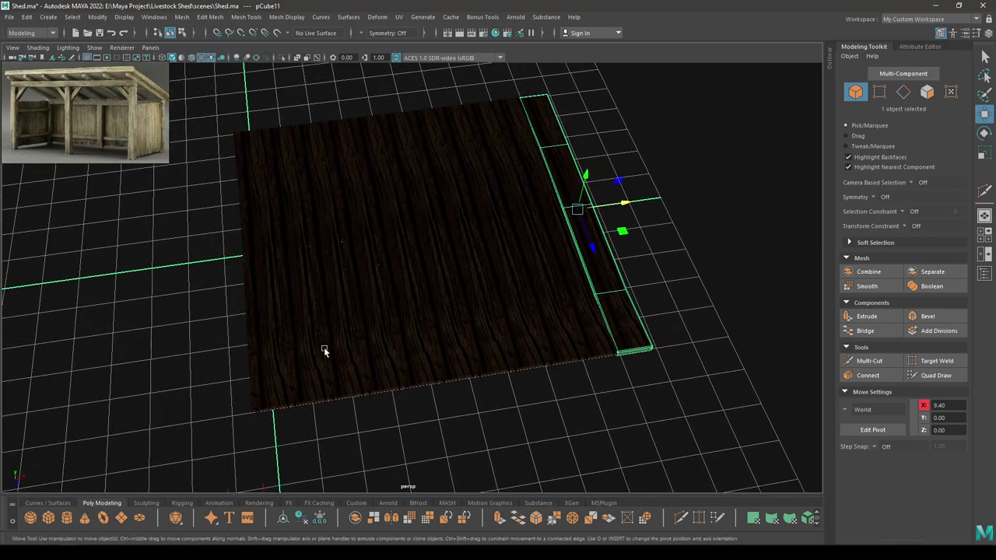
left_click(324, 350)
middle_click_drag(325, 350, 304, 327, "alt")
right_click_drag(305, 326, 349, 327, "alt")
middle_click_drag(349, 327, 394, 357, "alt")
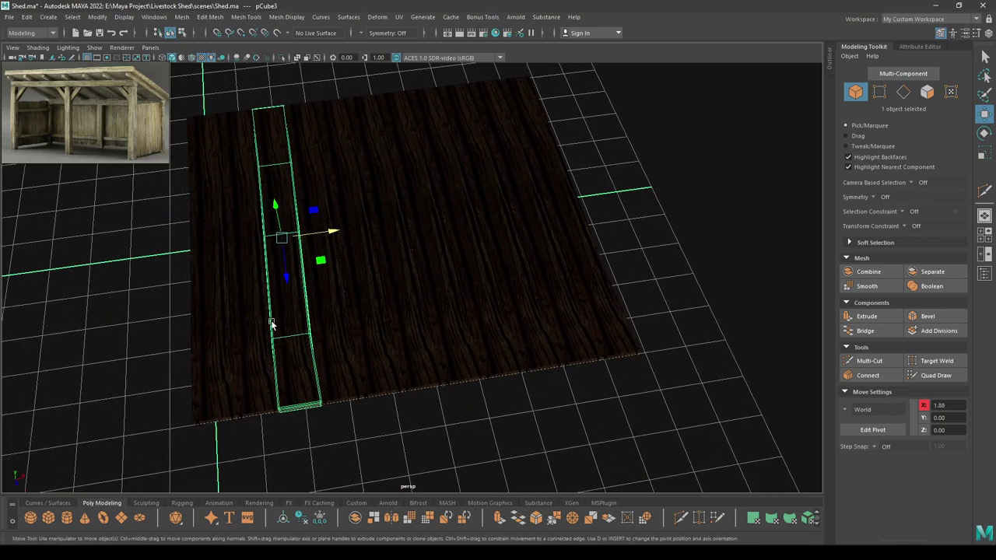
- Select the second, fourth, sixth, ninth and tenth planks of the row together in the top view
left_click(267, 323)
left_click(313, 320)
left_click(245, 330)
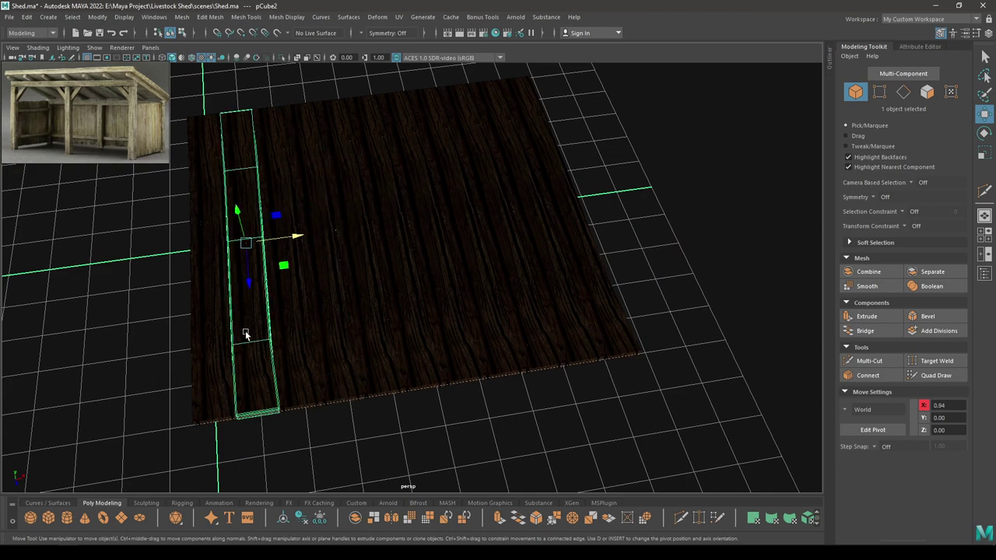
left_click_drag(246, 334, 263, 357, "alt")
key("space")
left_click_drag(378, 287, 306, 277)
key("space")
left_click_drag(413, 282, 316, 293)
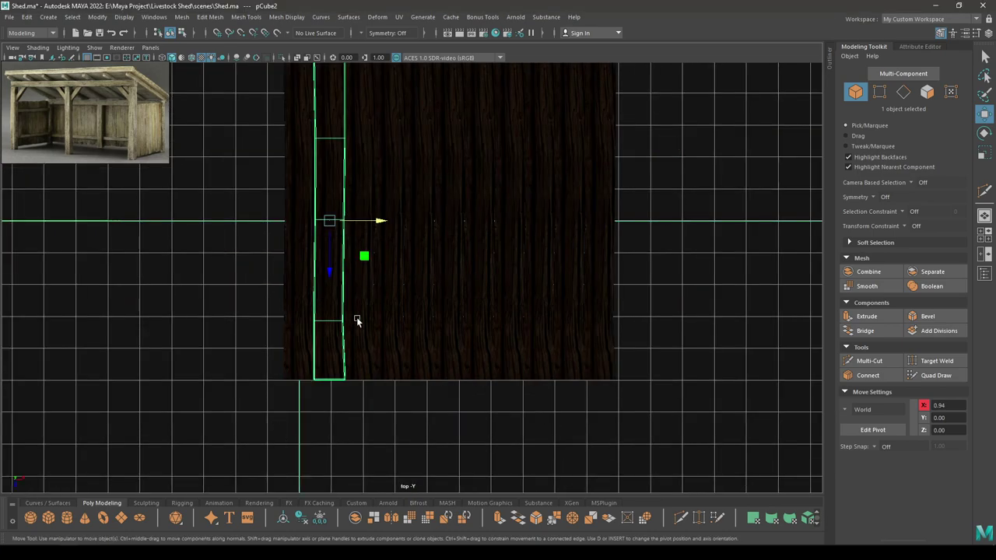
left_click(399, 323, "shift")
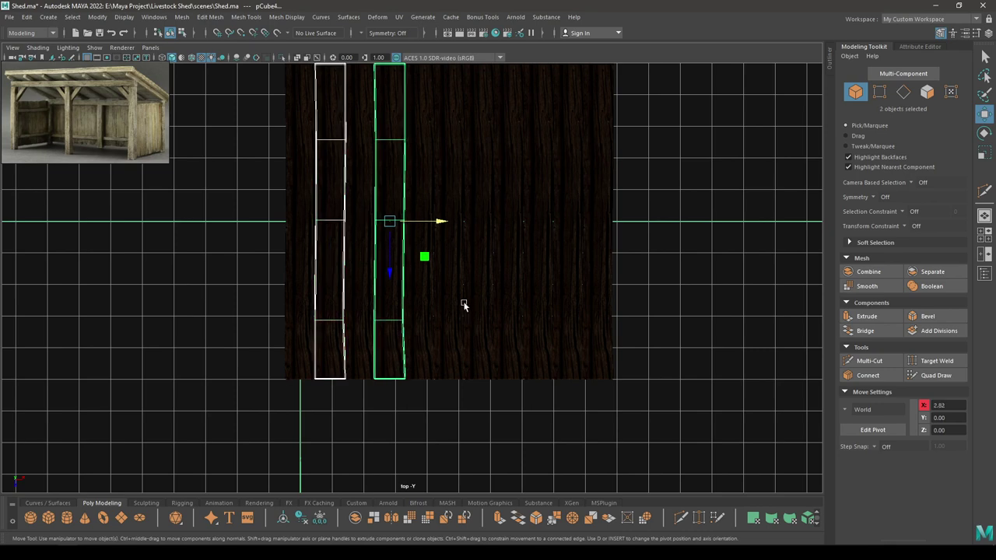
left_click(458, 303, "shift")
left_click(570, 298, "shift")
left_click(535, 311, "shift")
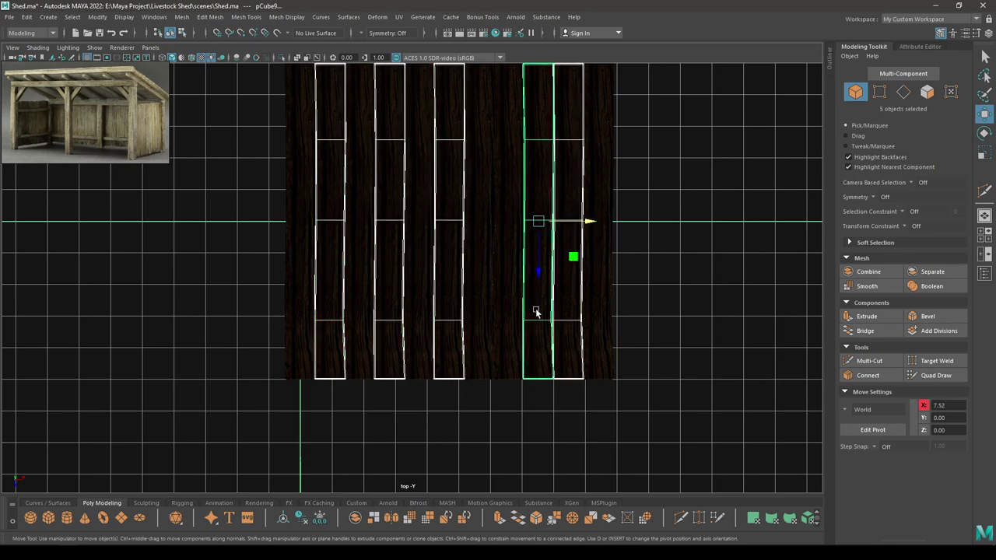
- In the perspective view, flip the five selected planks over by rotating them about the Z axis
key("space")
left_click_drag(417, 156, 447, 239)
left_click(440, 236)
key("space")
mouse_move(448, 240)
left_mouse_down("alt")
mouse_move(427, 252)
mouse_move(442, 237)
left_mouse_up("alt")
key("e")
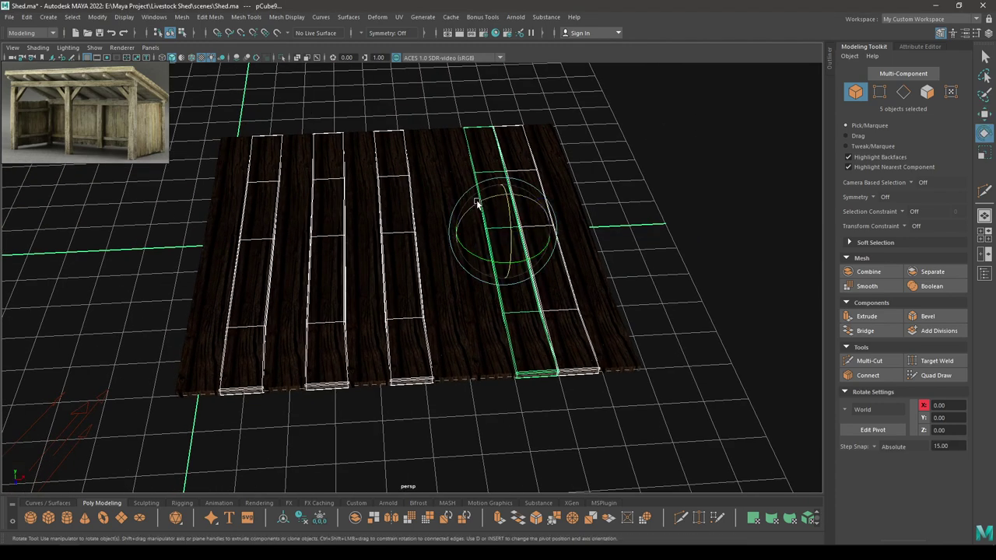
left_click_drag(478, 204, 607, 241)
- Select the fifth, seventh, eighth and eleventh planks of the row and center their pivots
left_click_drag(554, 291, 475, 298, "alt")
left_click(361, 294)
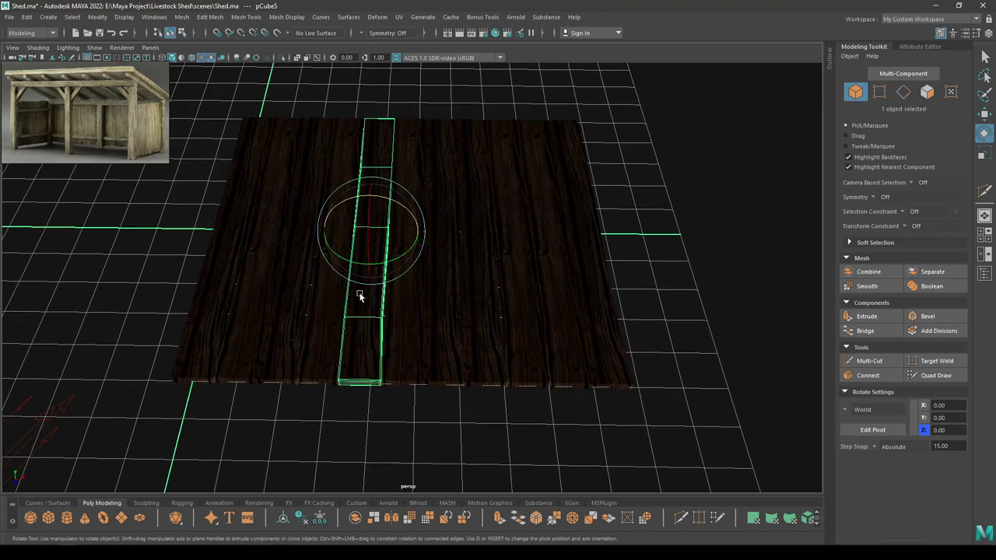
left_click(464, 319, "shift")
left_click(445, 323, "shift")
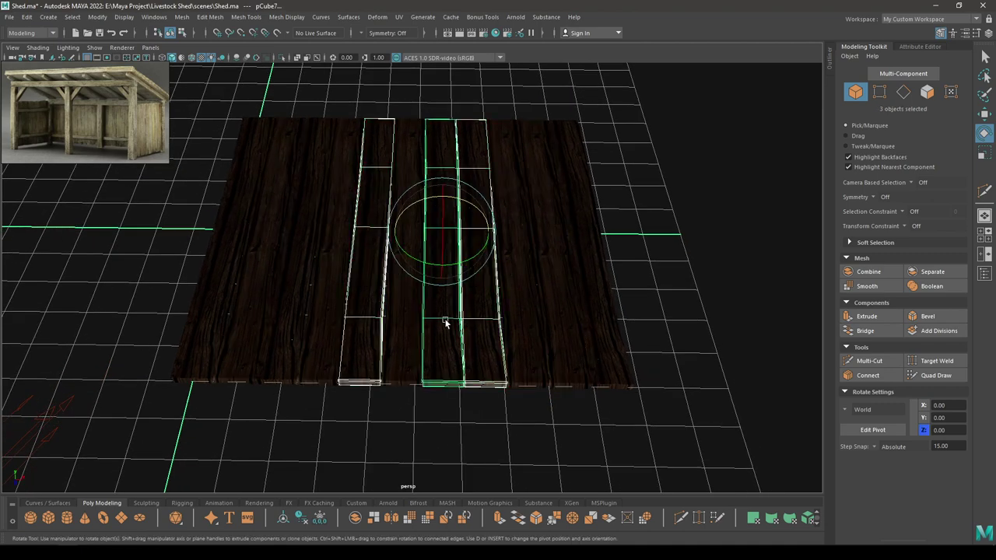
left_click(591, 313, "shift")
key("space")
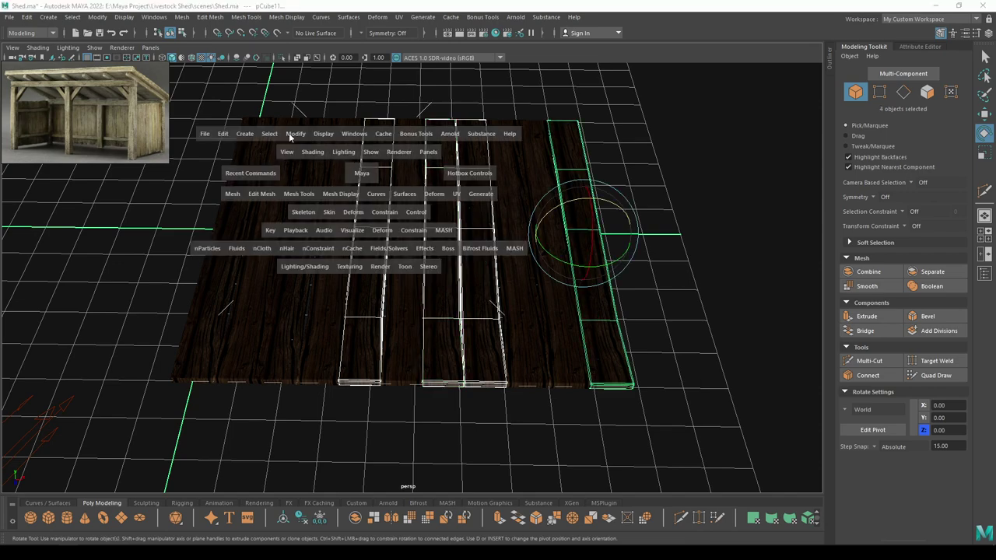
left_click(291, 137)
left_click(315, 215)
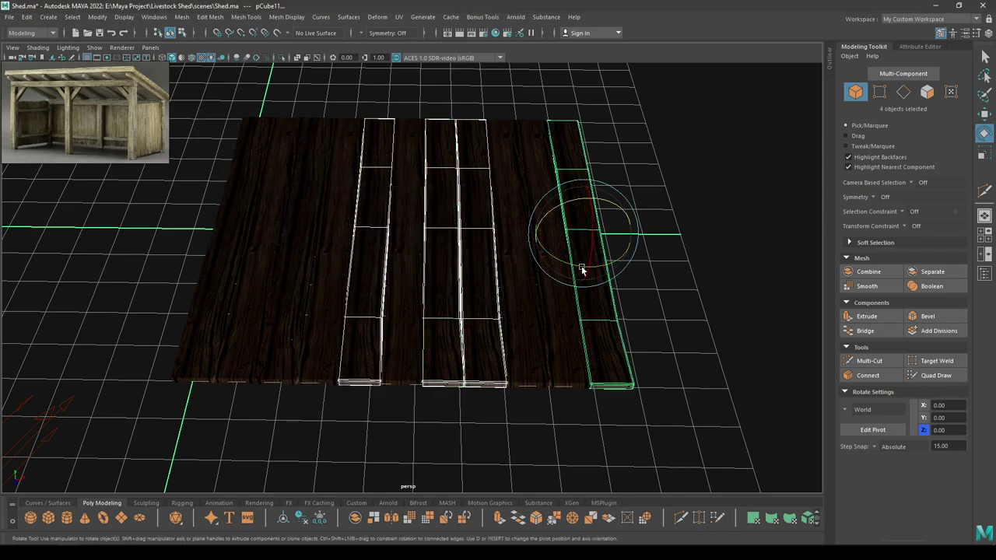
- Try rotating the four selected planks 180° about the Y axis, undo the rotation and deselect them
left_click_drag(581, 269, 455, 304)
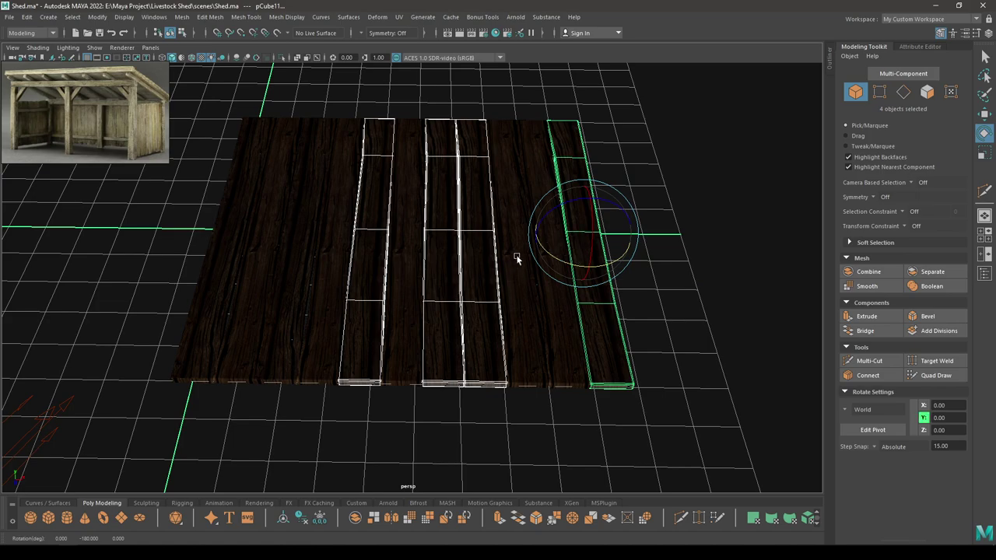
key("w")
left_click(652, 248)
left_click_drag(651, 248, 506, 345, "alt")
key("ctrl+z")
key("ctrl+z")
left_click(528, 400)
left_click_drag(528, 400, 466, 402, "alt")
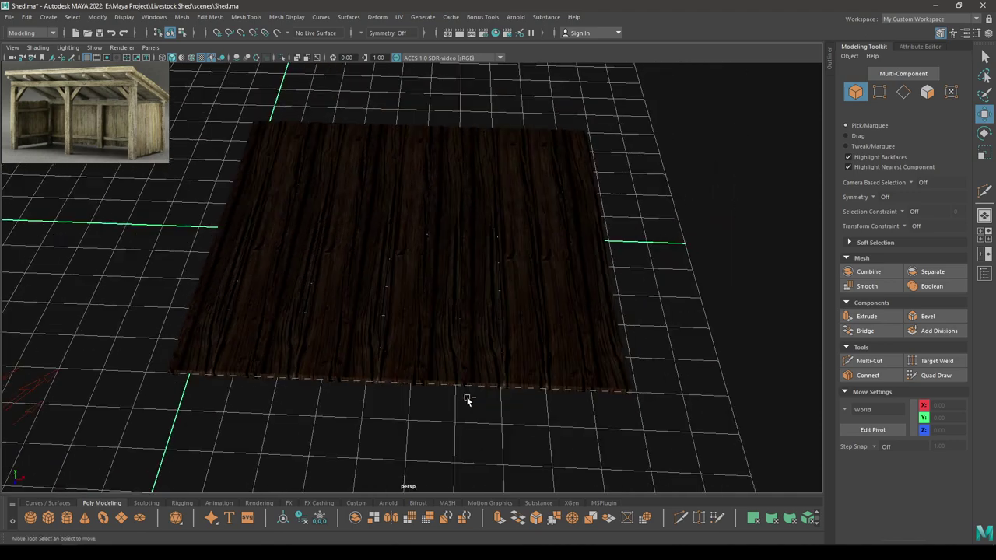
key("ctrl+shift+x")
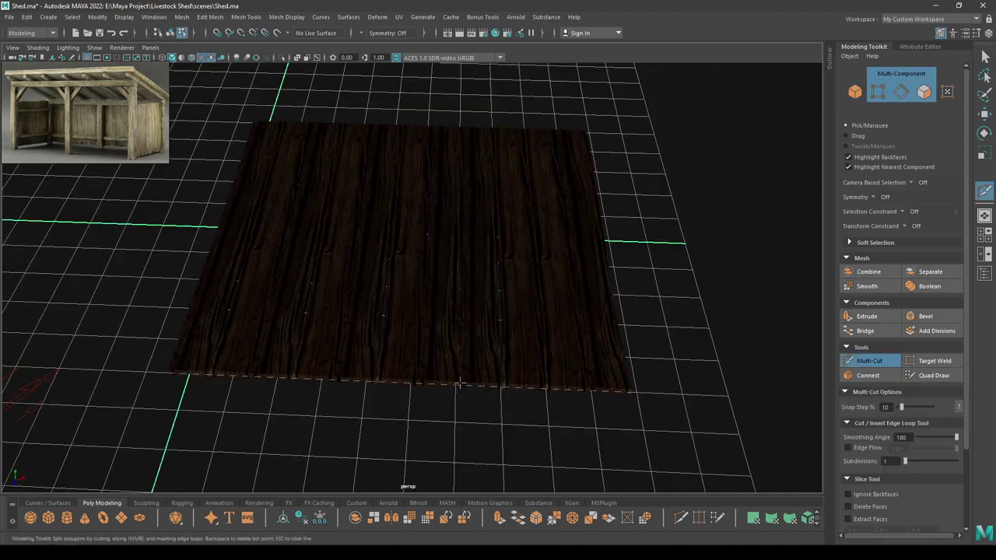
left_click_drag(459, 382, 470, 401, "alt")
key("w")
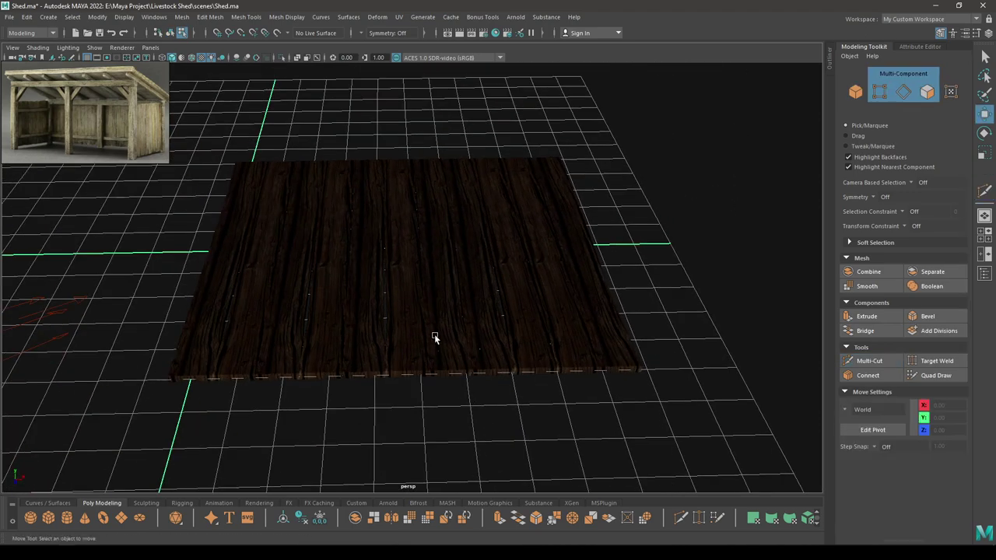
- In the top view, nudge the second plank slightly along X and select its right-edge vertices at the upper division
left_click(436, 334)
left_click_drag(443, 324, 365, 382, "alt")
key("space")
right_click_drag(365, 382, 454, 301, "alt")
middle_click_drag(455, 303, 441, 358, "alt")
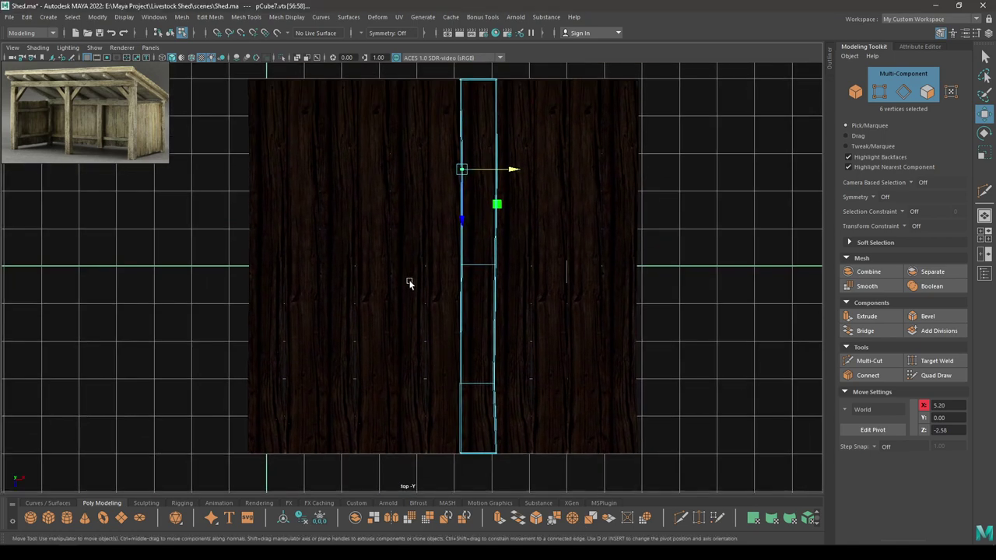
right_click_drag(399, 255, 440, 246)
left_click(313, 263)
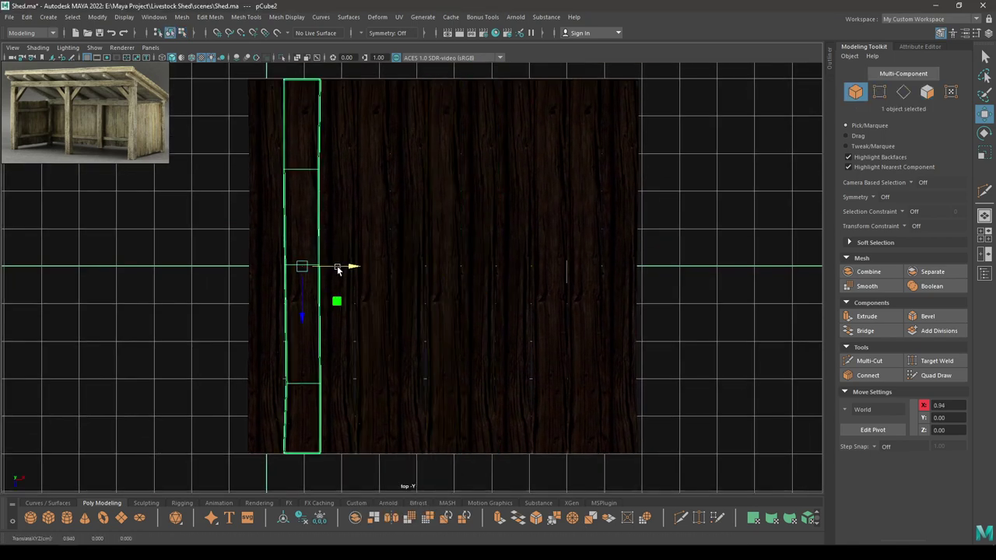
key("F9")
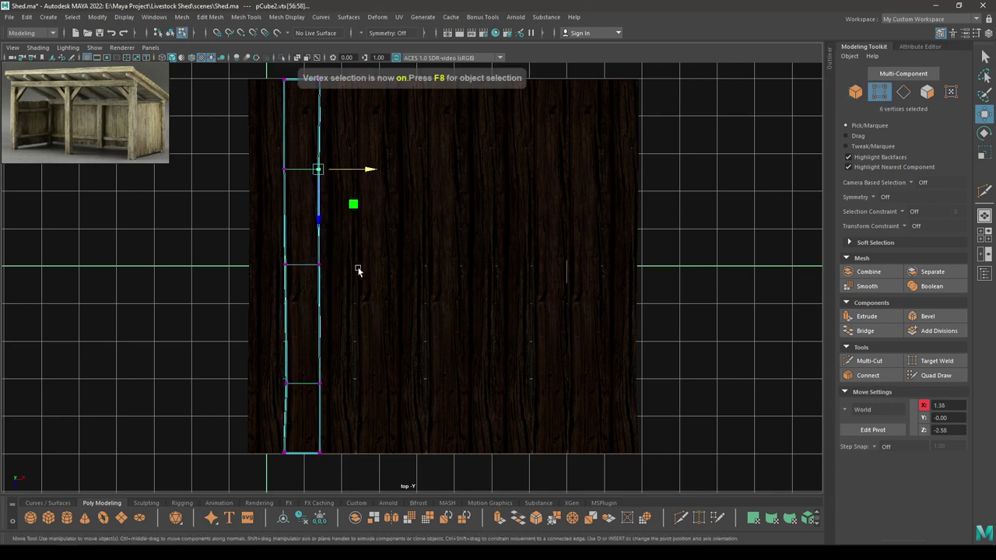
- Shift the third plank's left-edge vertices at the middle division and right-edge vertices at the lower division slightly along X
left_click(330, 259)
left_click_drag(299, 246, 334, 281)
right_click_drag(303, 311, 334, 350, "alt")
middle_click_drag(313, 233, 355, 296, "alt")
left_click_drag(391, 324, 387, 323)
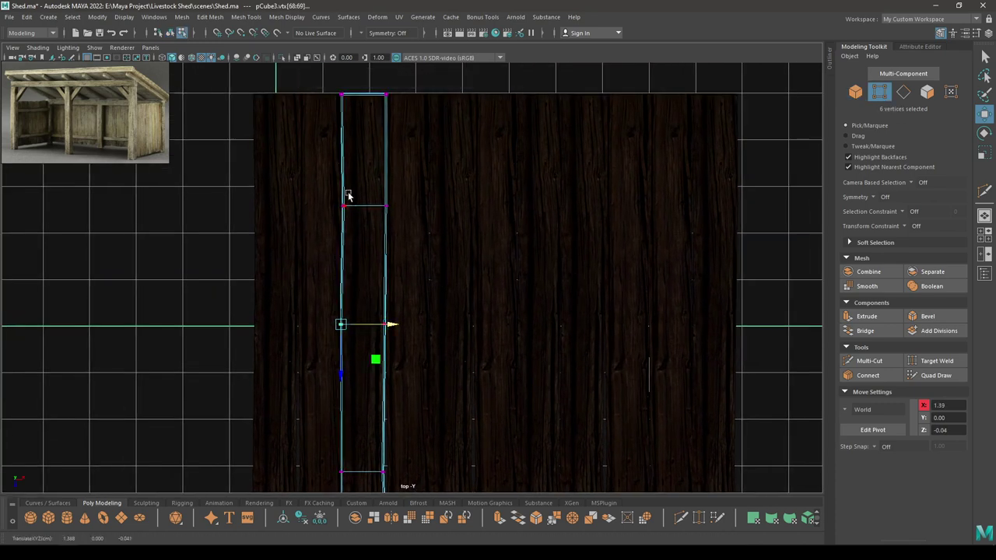
left_click_drag(348, 195, 393, 212)
middle_click_drag(404, 291, 386, 87, "alt")
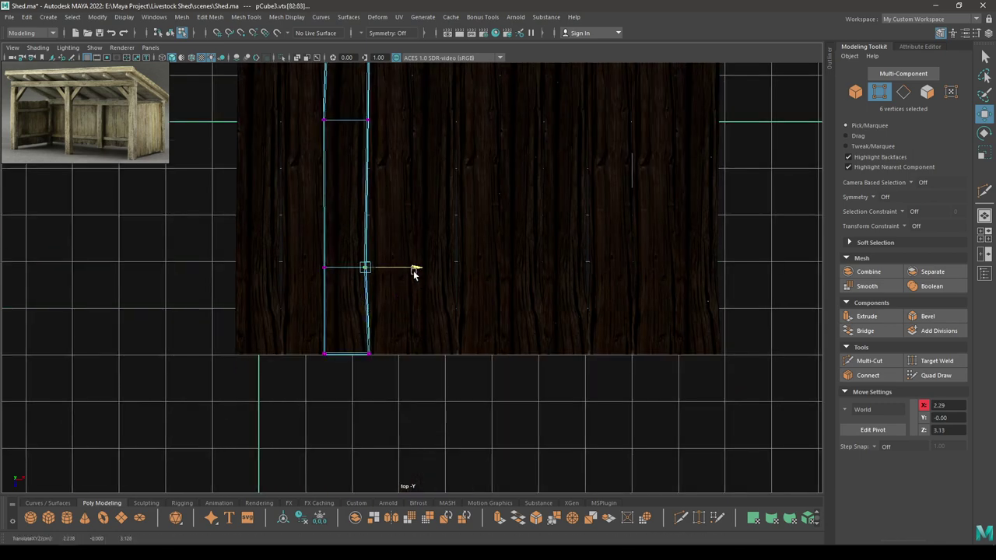
- Nudge the seventh plank's vertices at the upper and lower divisions along the X axis to make its sides uneven
middle_click_drag(447, 281, 361, 343, "alt")
right_click_drag(420, 208, 382, 198)
middle_click_drag(460, 223, 468, 291, "alt")
left_click_drag(400, 231, 471, 252)
left_click_drag(406, 114, 464, 158)
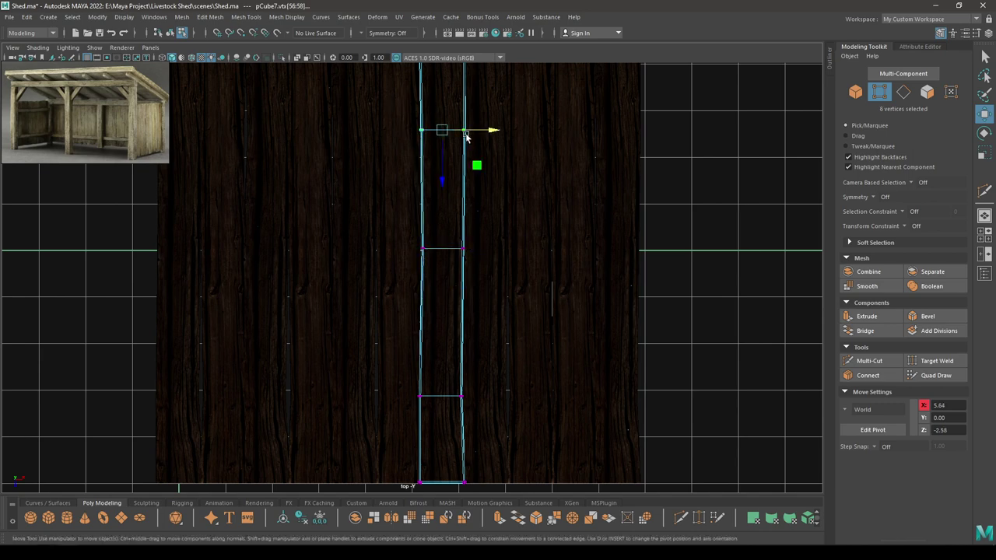
left_click_drag(503, 130, 501, 130)
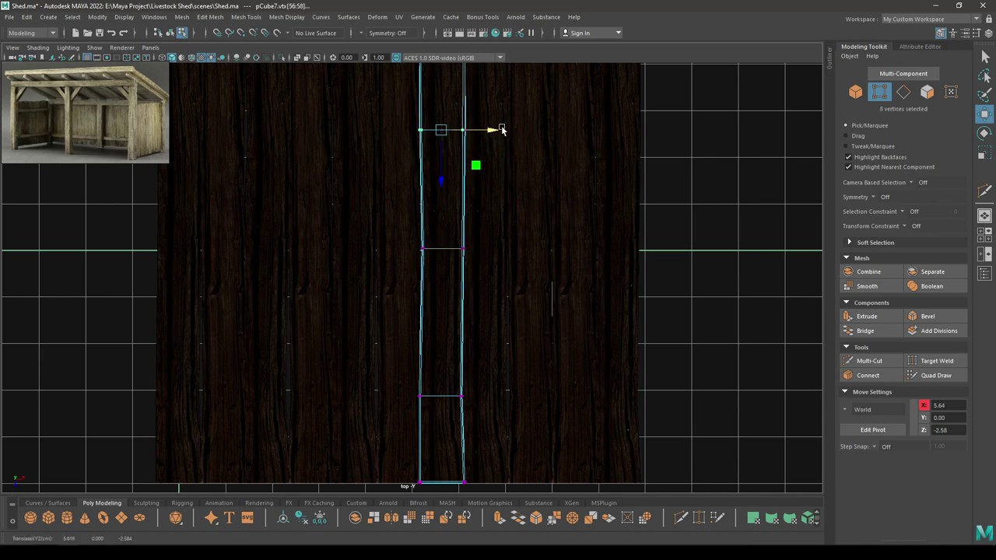
left_click_drag(496, 184, 460, 103)
left_click_drag(511, 133, 512, 134)
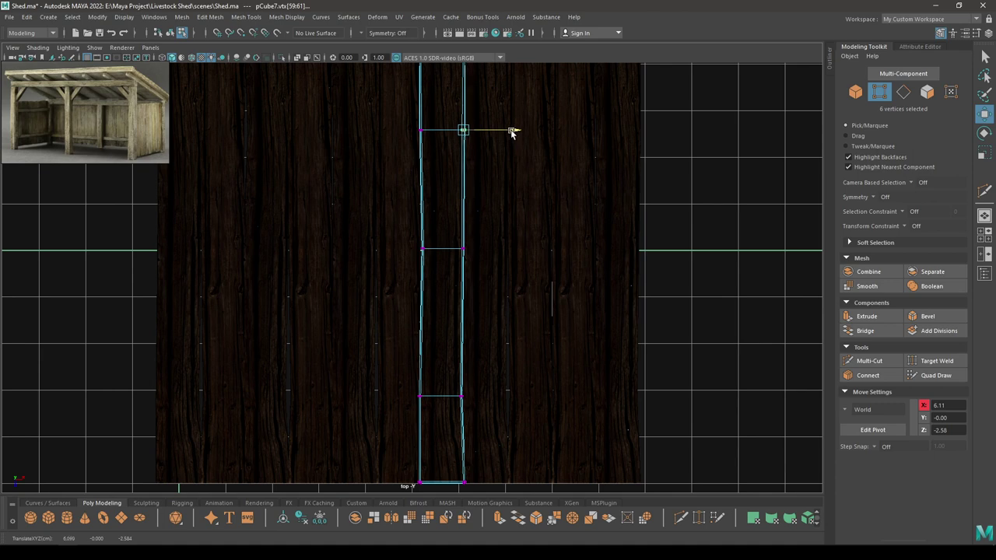
middle_click_drag(516, 322, 494, 155, "alt")
left_click_drag(478, 231, 476, 231)
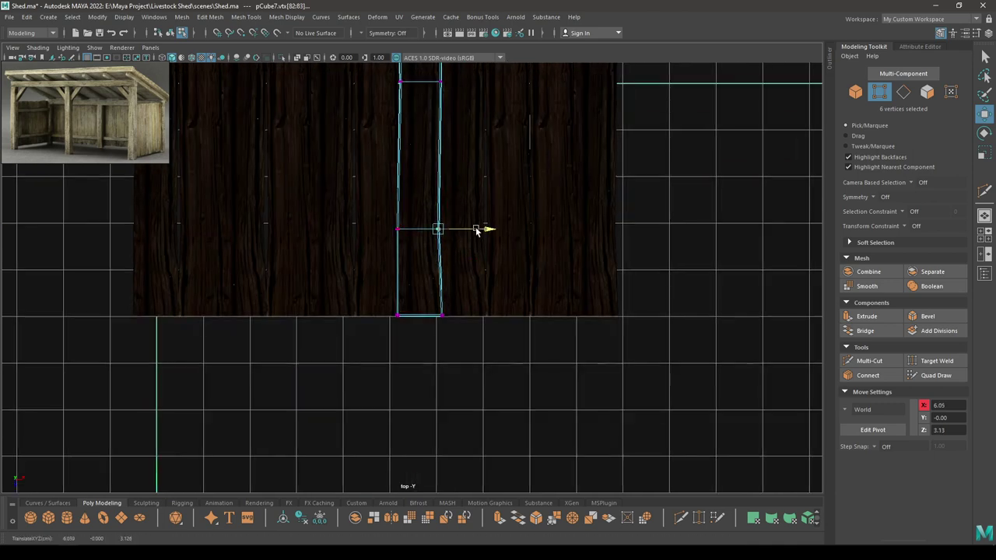
- Nudge the eleventh plank's side vertices along X and shift the inner corner of its lower end along Z
middle_click_drag(572, 112, 538, 224, "alt")
left_click(540, 224)
middle_click_drag(554, 258, 538, 343, "alt")
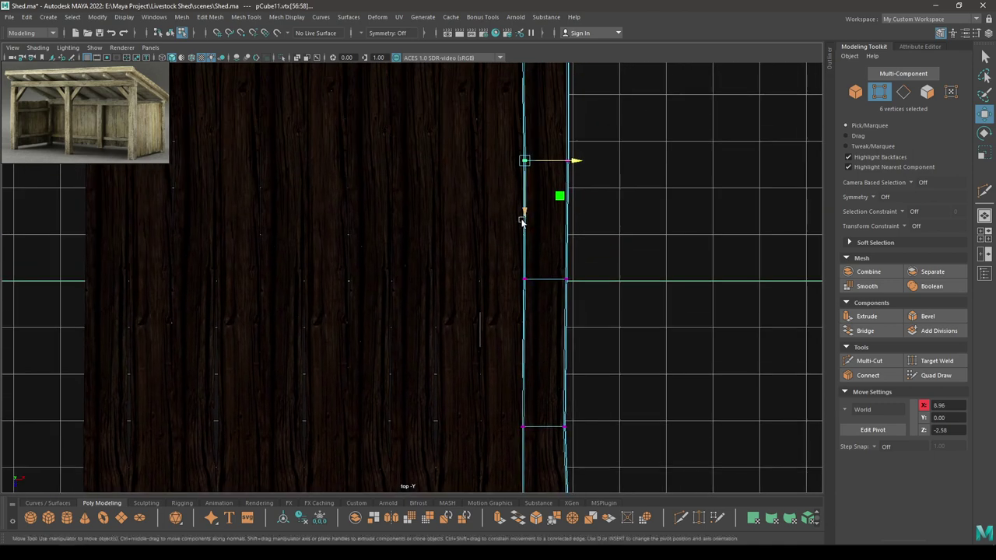
middle_click_drag(572, 242, 525, 95, "alt")
left_click(550, 165)
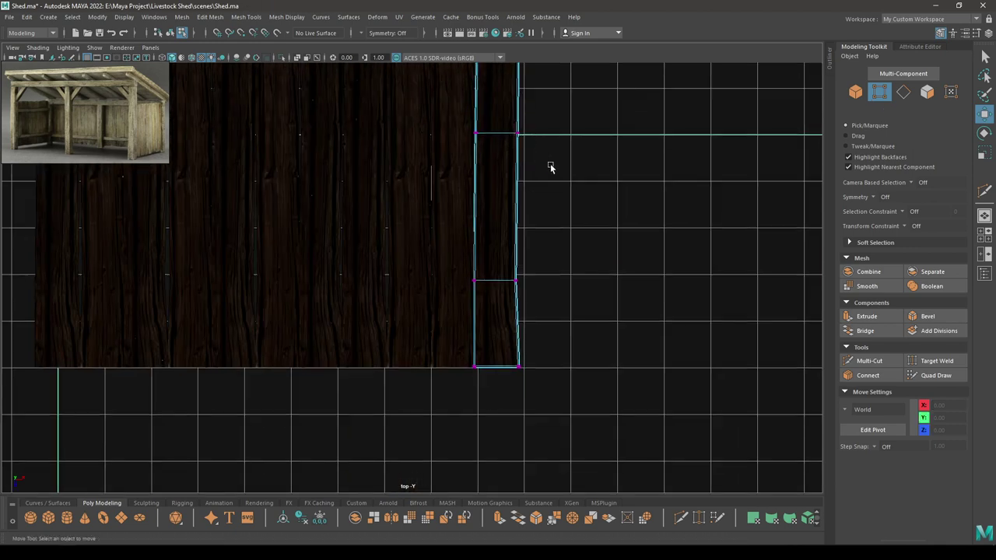
left_click_drag(551, 165, 505, 98)
left_click_drag(562, 134, 565, 135)
left_click_drag(540, 289, 495, 282)
left_click_drag(460, 351, 474, 395)
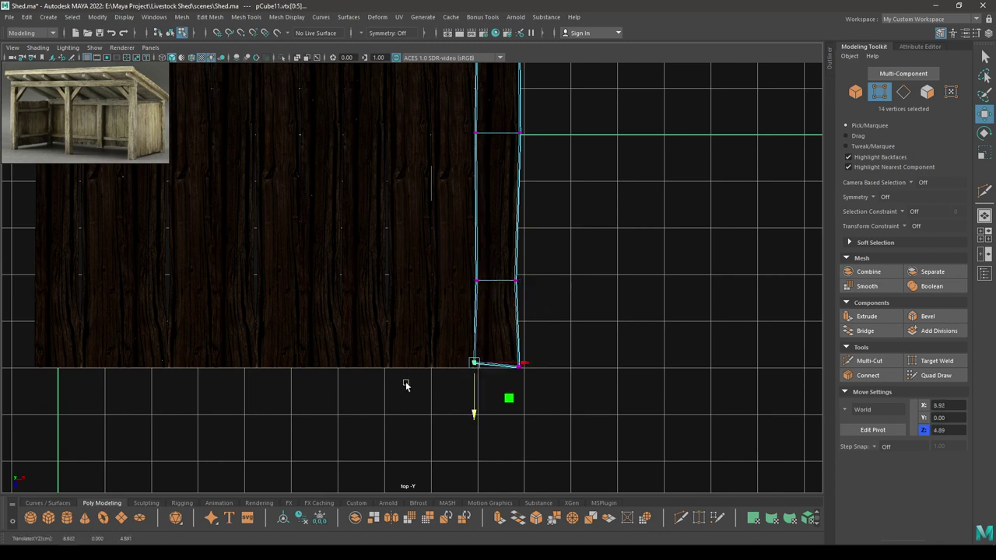
- Return to object selection in the perspective view and deselect the eleventh plank
middle_click_drag(433, 244, 464, 349, "alt")
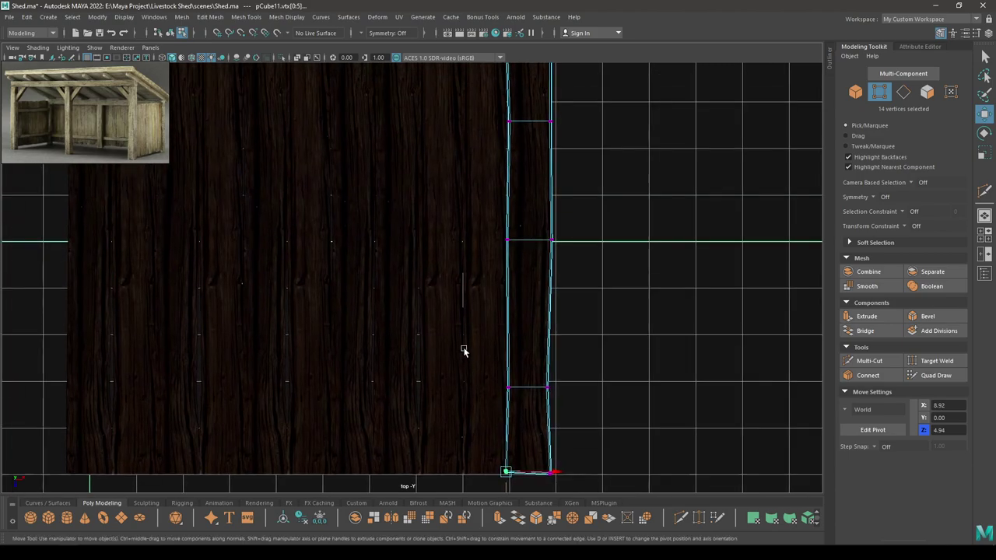
right_click_drag(464, 350, 471, 210, "alt")
key("space")
left_click_drag(484, 198, 487, 172)
left_click_drag(486, 216, 515, 260, "alt")
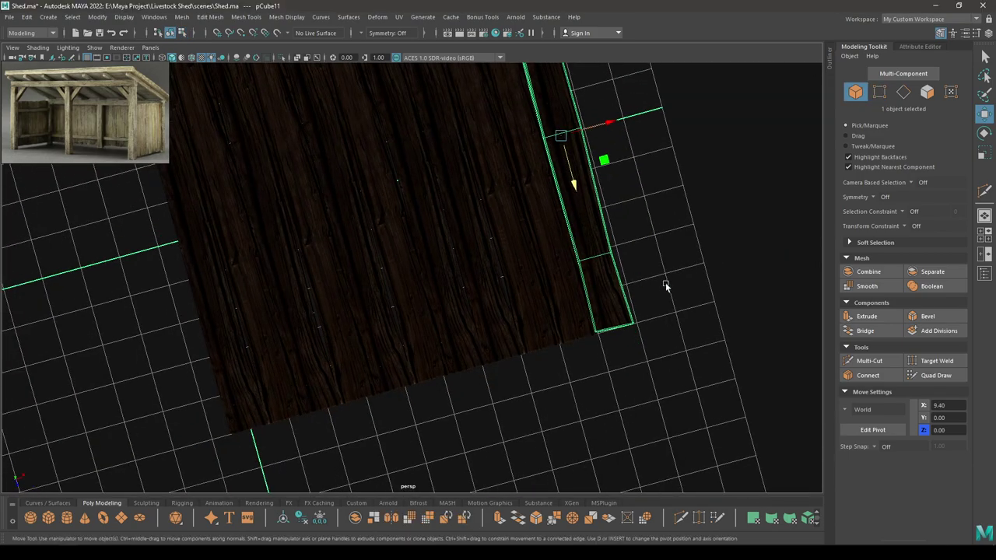
left_click(664, 283)
left_click_drag(648, 400, 555, 262, "alt")
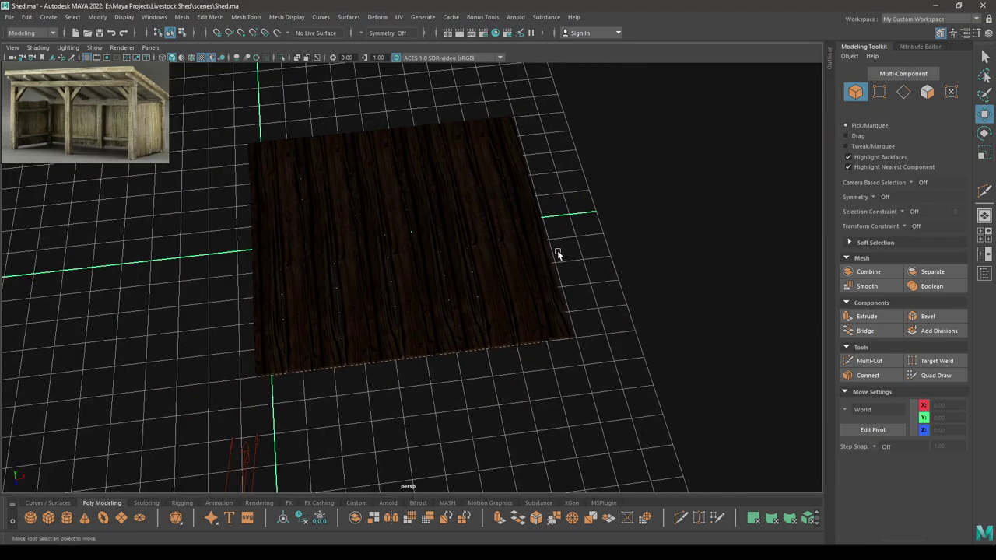
- Create a polygon cube over the first plank and set its height to 0.35
right_click_drag(606, 195, 605, 223, "shift")
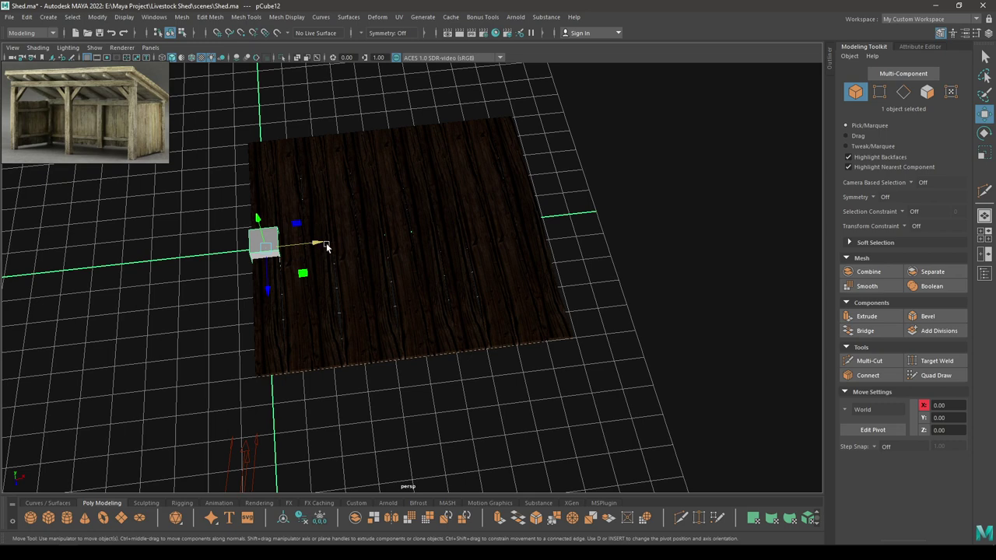
left_click_drag(326, 242, 321, 267)
key("space")
scroll(443, 420, "up", 2)
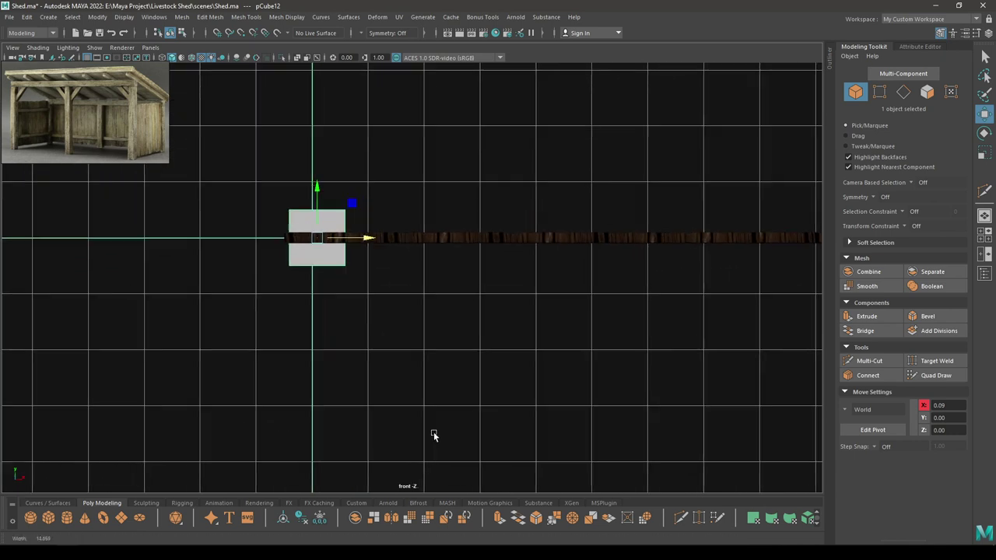
key("t")
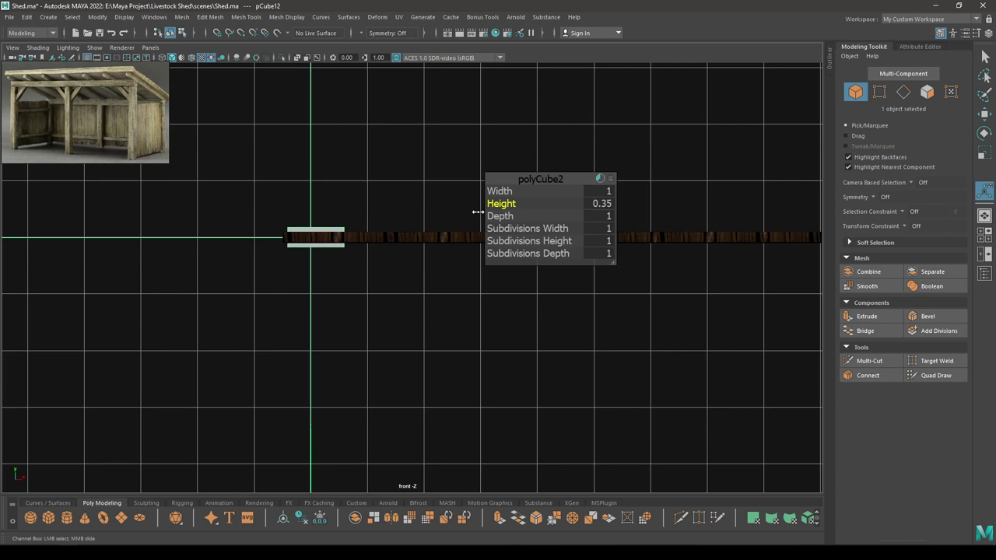
- Raise the block above the planks to Y 0.28 and align its outer end with the first plank at X 0.04
key("w")
left_click_drag(315, 187, 315, 173)
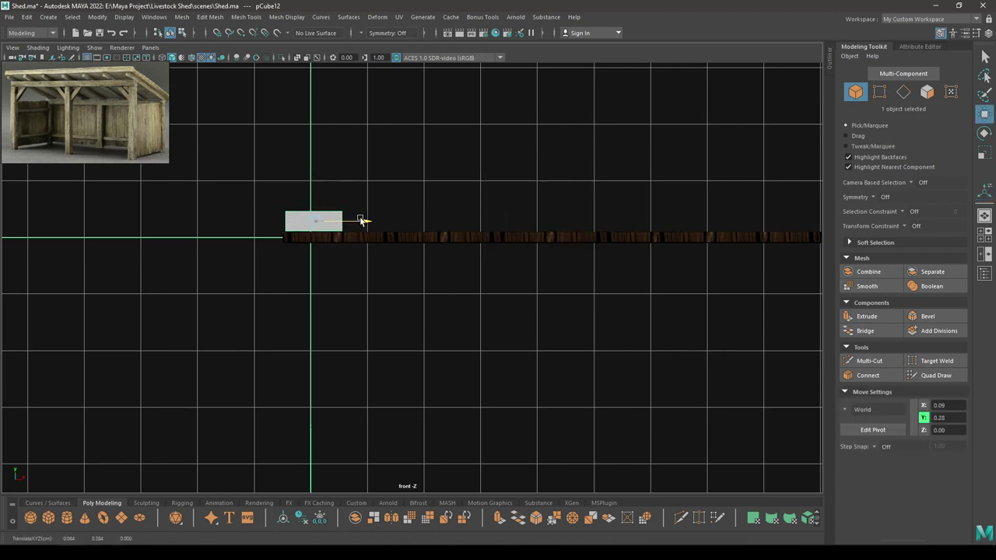
middle_click_drag(441, 228, 364, 227, "alt")
- Stretch the block into a beam across all the planks by moving its far-end vertices along X to 9.87
key("F9")
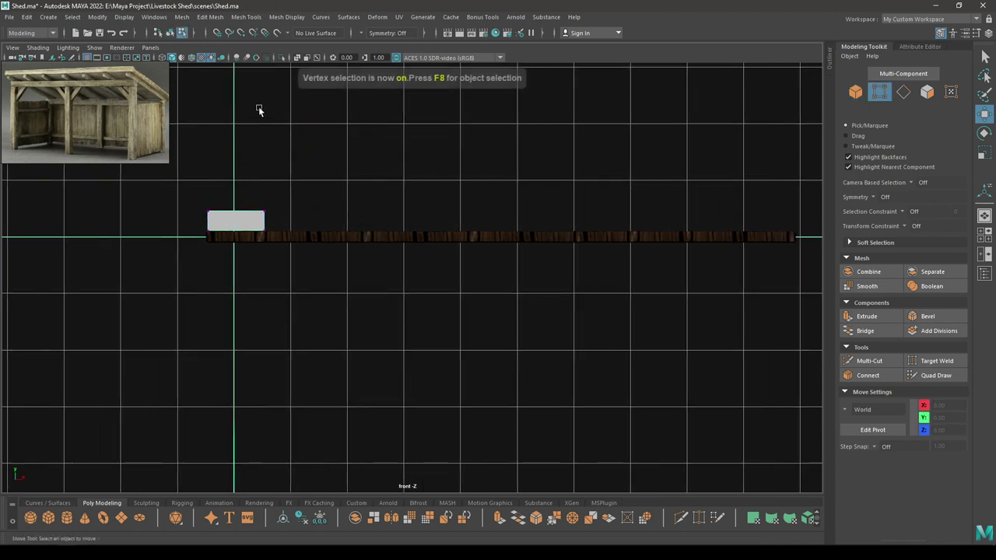
left_click_drag(302, 159, 237, 258)
scroll(334, 293, "down", 3)
middle_click_drag(333, 293, 191, 276, "alt")
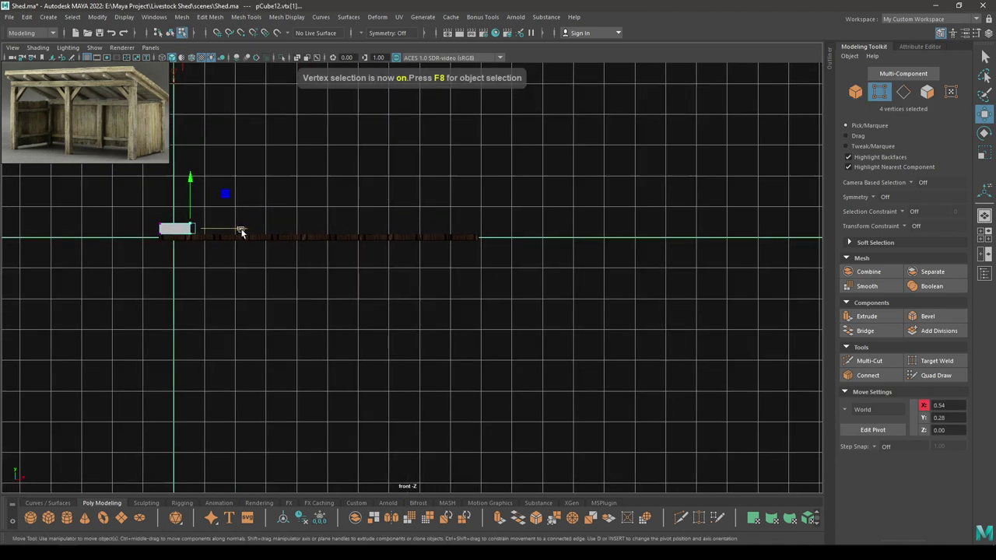
left_click_drag(241, 232, 524, 232)
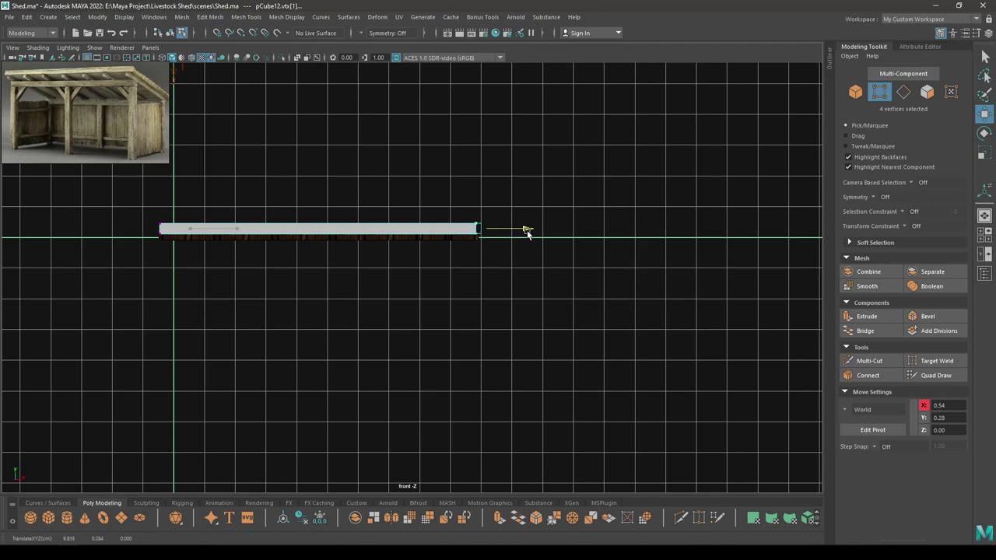
- Narrow the beam in the perspective view by scaling the whole object to 0.74 along Z
key("space")
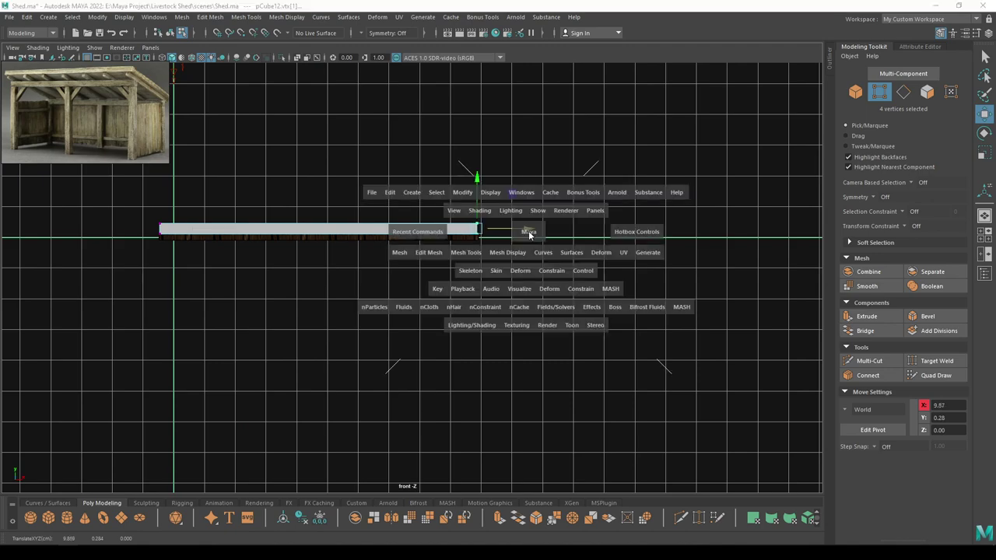
mouse_move(528, 231)
left_mouse_down()
mouse_move(475, 207)
mouse_move(516, 221)
left_mouse_up()
scroll(322, 248, "up", 2)
left_click_drag(322, 248, 341, 254, "alt")
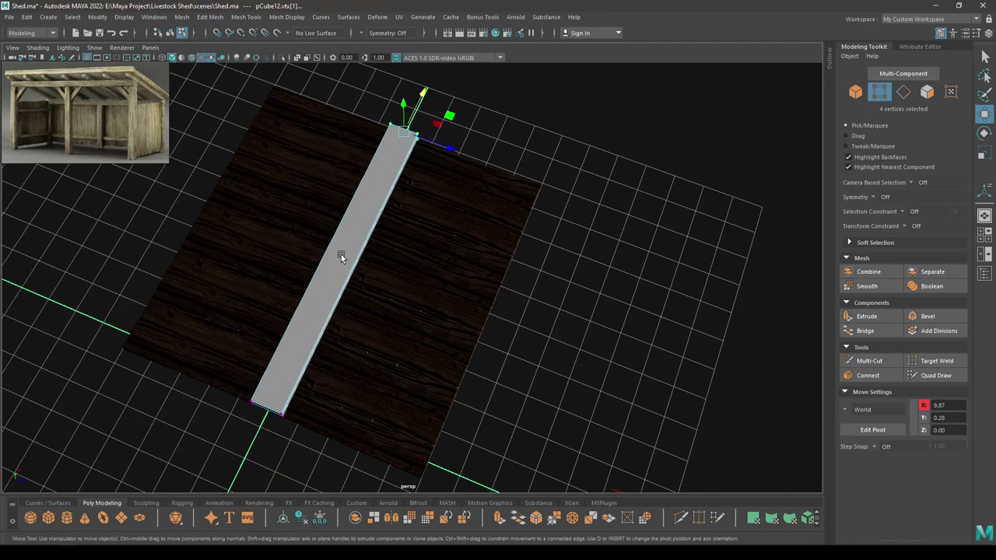
key("F8")
key("r")
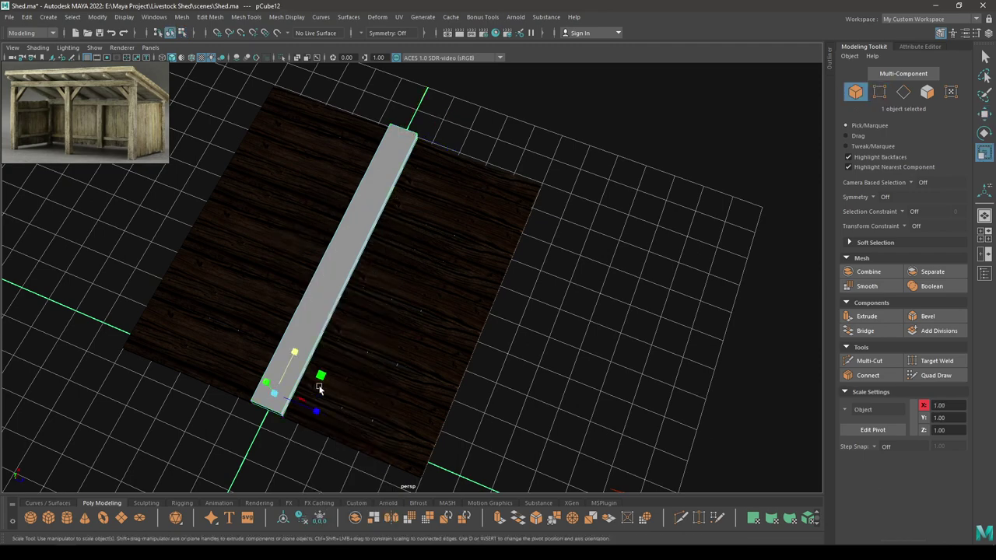
left_click_drag(315, 410, 304, 409)
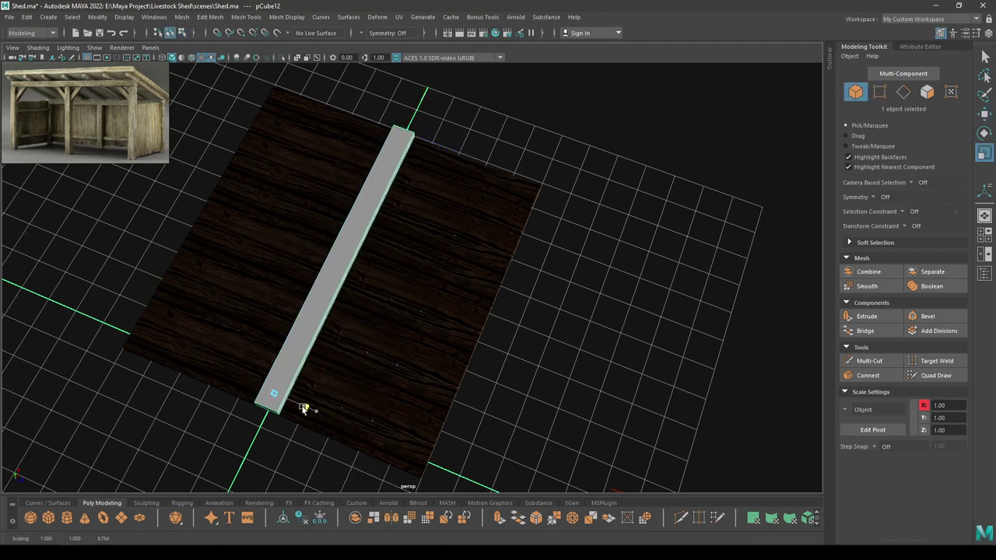
key("w")
- Reduce the beam's thickness by scaling it to 0.77 along Y
left_click_drag(294, 336, 376, 386, "alt")
key("r")
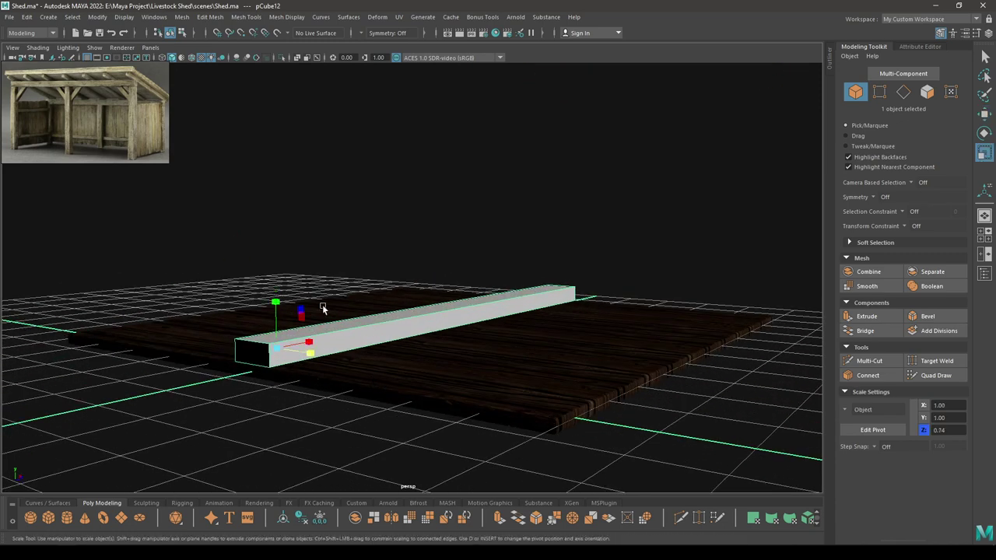
left_click_drag(323, 309, 376, 268, "alt")
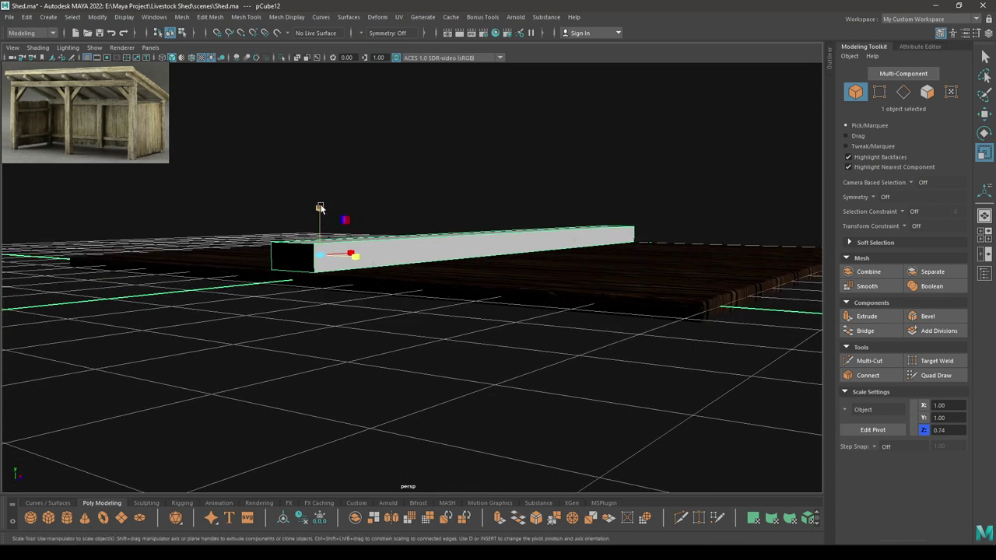
left_click_drag(320, 207, 315, 225)
- Lower the beam toward the planks in the front view by moving it to Y 0.23
key("space")
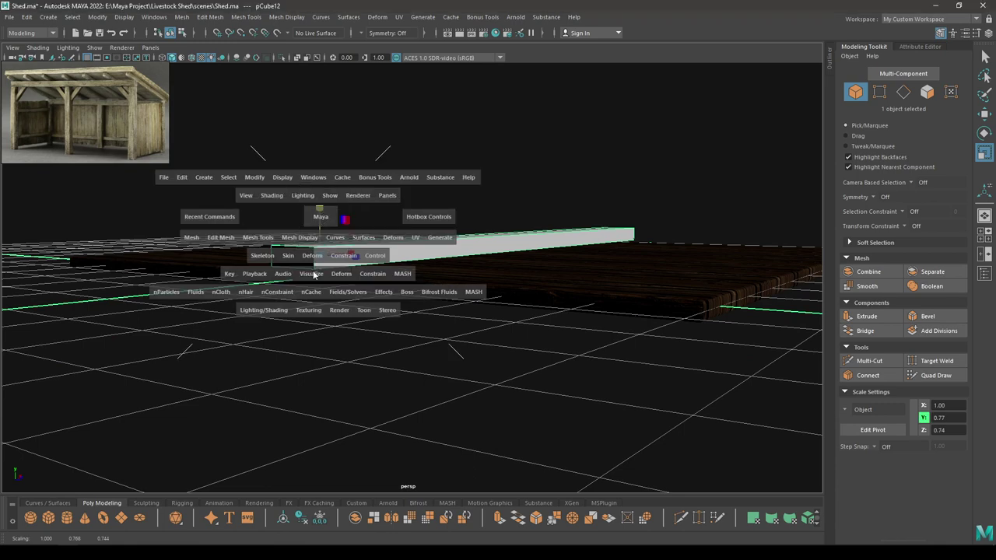
left_click(314, 264)
key("w")
scroll(213, 327, "up", 6)
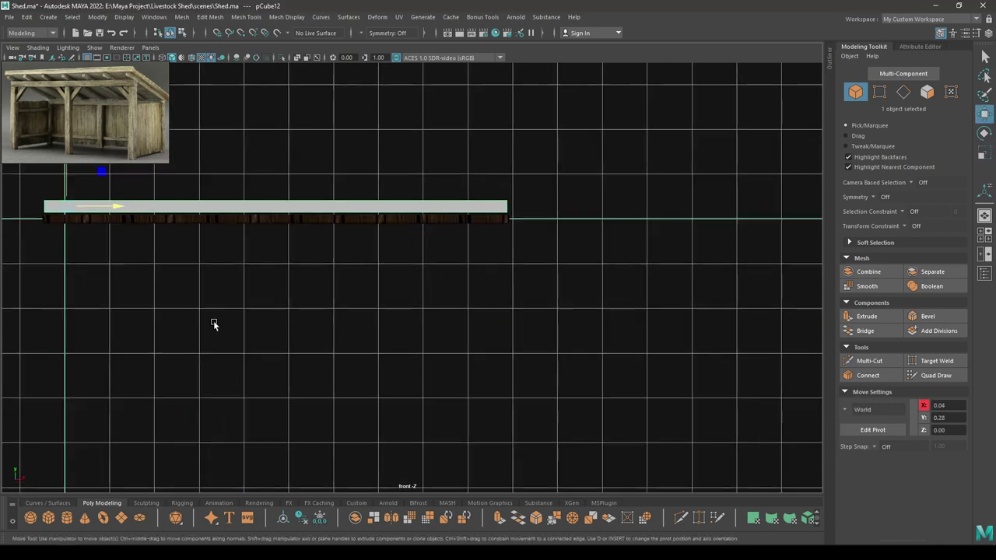
scroll(233, 241, "up", 3)
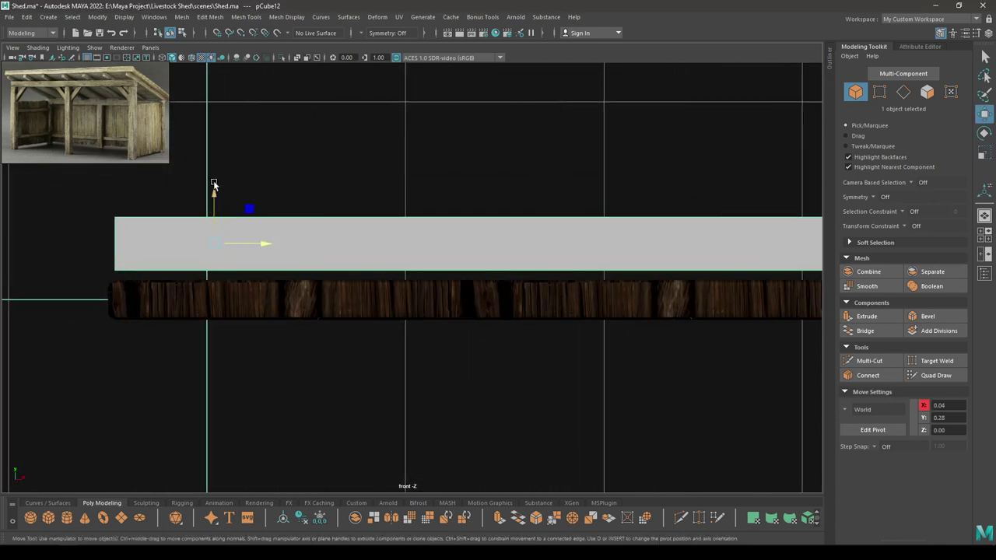
mouse_move(214, 185)
left_mouse_down()
mouse_move(214, 195)
mouse_move(213, 167)
left_mouse_up()
key("space")
- Select all 12 edges of the beam in the perspective view and bevel them
left_click_drag(214, 167, 253, 218, "alt")
right_click_drag(252, 218, 222, 120, "alt")
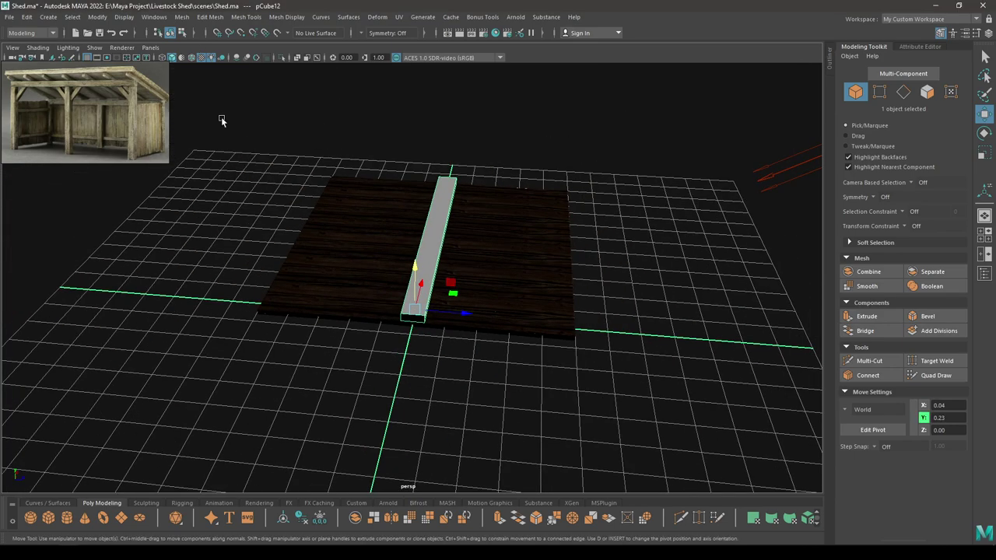
left_click_drag(221, 120, 206, 201, "alt")
key("F10")
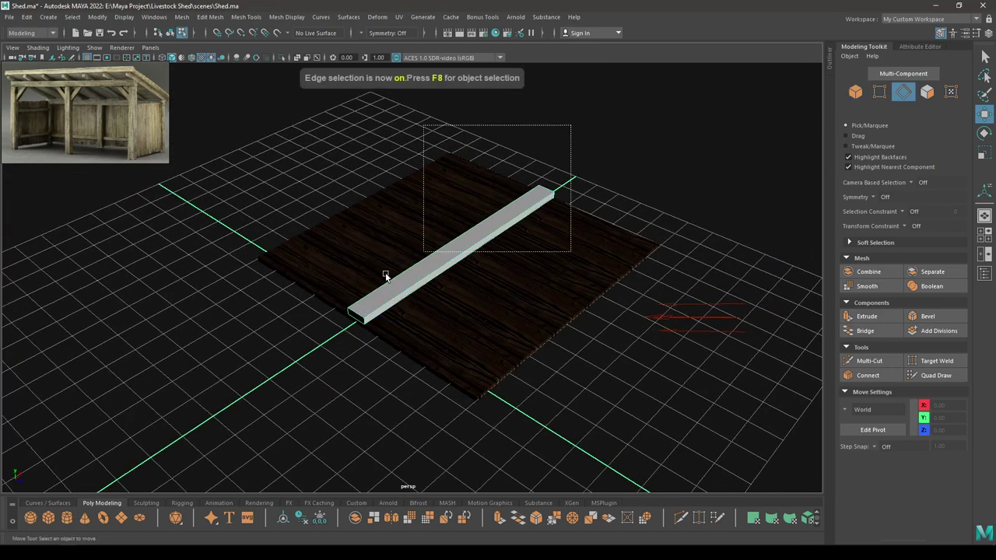
left_click_drag(385, 275, 268, 383)
right_click_drag(313, 337, 390, 329, "alt")
right_click(383, 309, "shift")
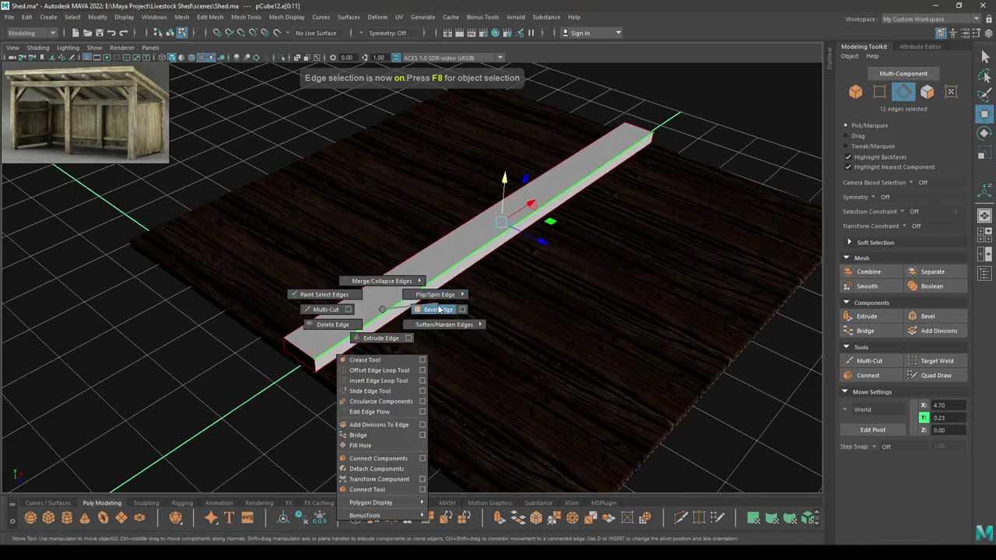
right_click_drag(438, 309, 465, 273, "shift")
middle_click_drag(466, 272, 511, 235, "alt")
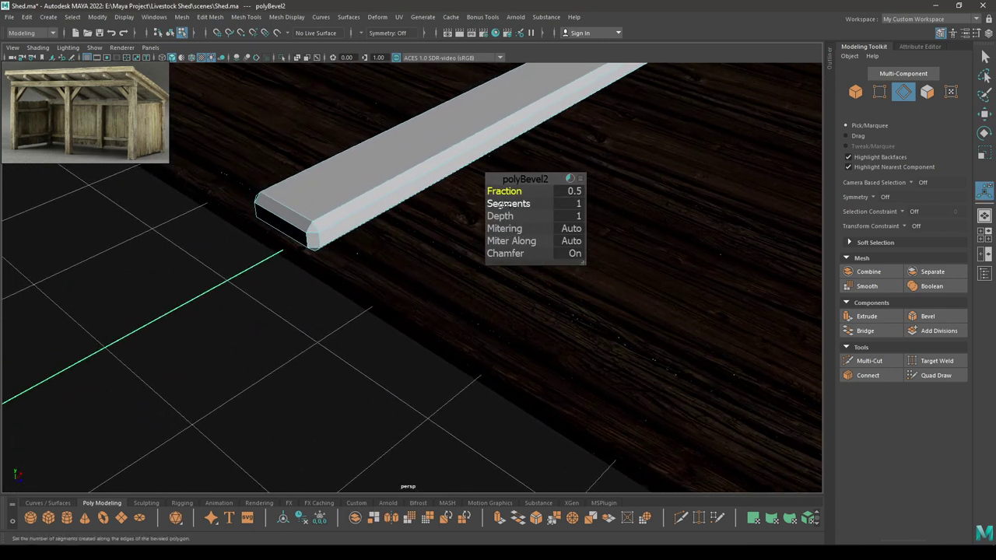
- Set the beam's bevel to 2 segments with a fraction of 0.4 and return to object selection
left_click_drag(526, 203, 502, 189)
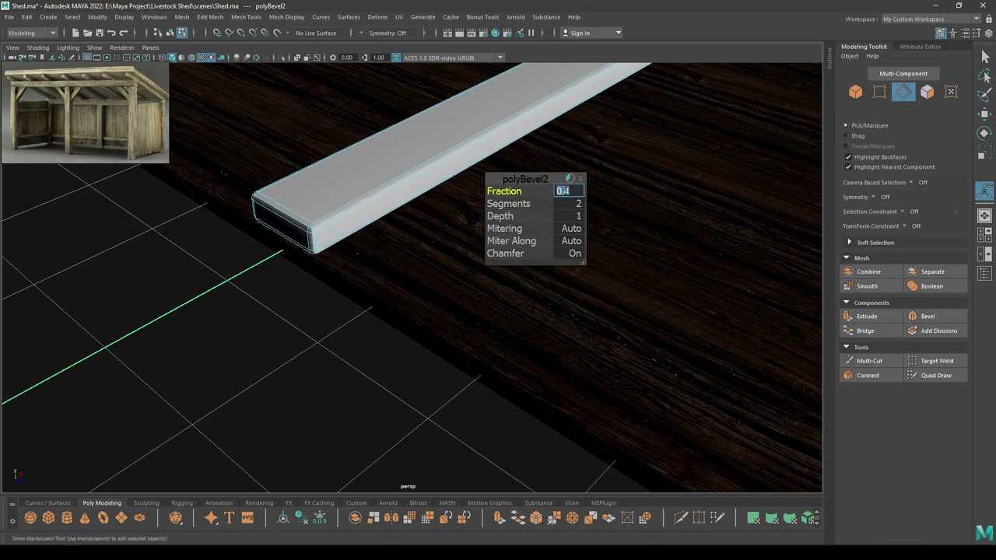
key("w")
mouse_move(462, 152)
right_mouse_down()
mouse_move(548, 119)
mouse_move(444, 147)
right_mouse_up()
middle_click_drag(444, 147, 331, 277, "alt")
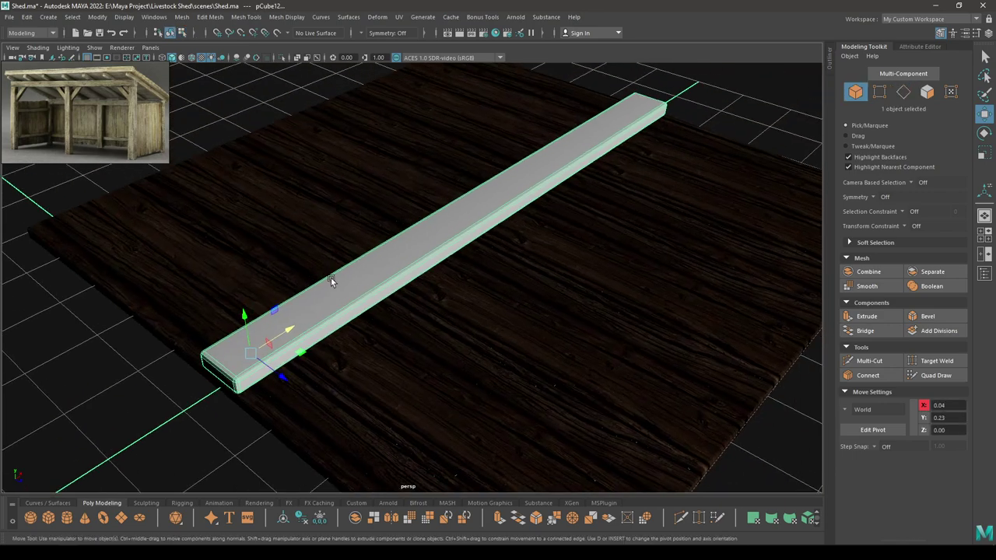
- Switch to the UV Editing workspace and apply automatic UV mapping to the beam
left_click(903, 19)
left_click(900, 99)
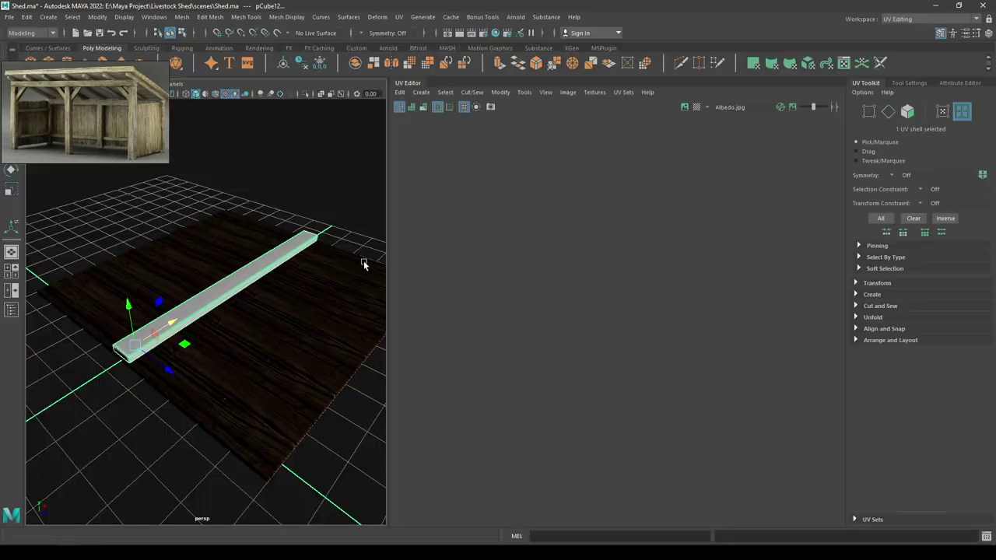
left_click(420, 92)
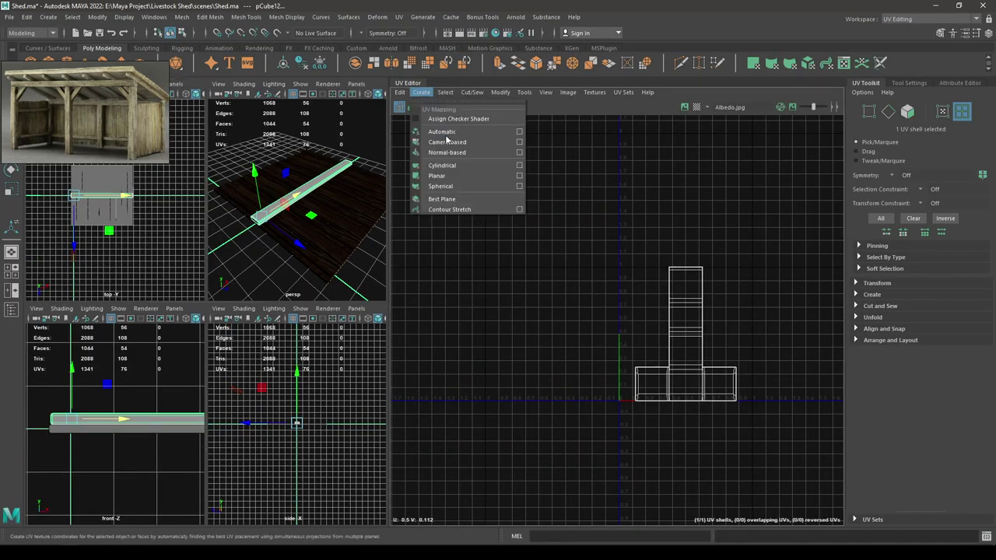
left_click(445, 132)
- Move and sew the beam's long UV strips together along their side edges into one shell
scroll(644, 186, "up", 5)
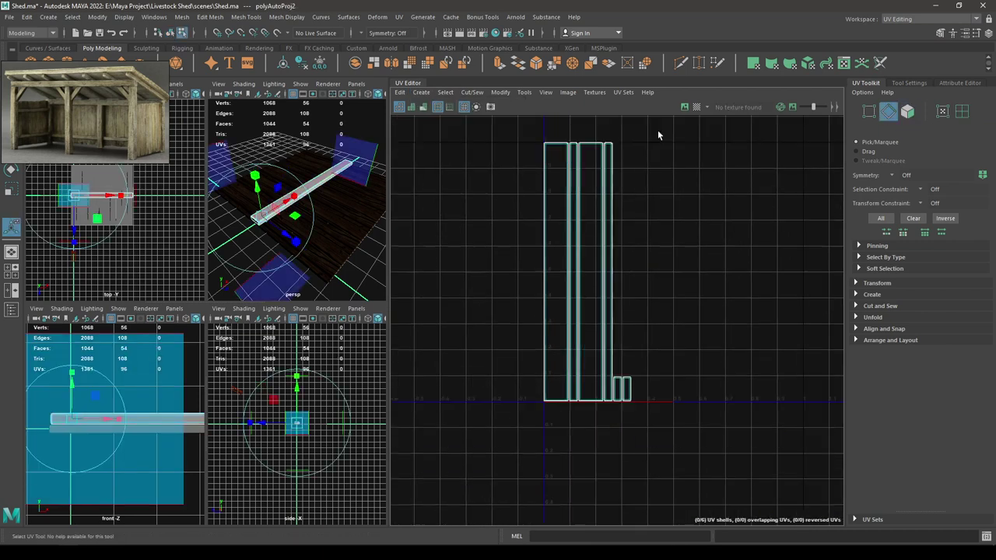
left_click(631, 278)
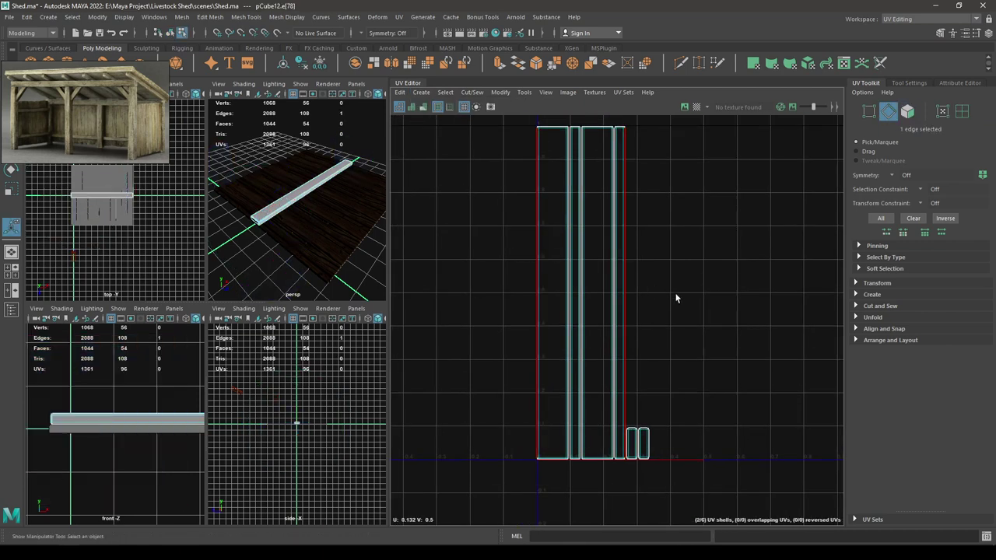
right_click_drag(674, 291, 674, 177, "shift")
left_click(660, 214)
right_click_drag(687, 258, 693, 117, "shift")
left_click(667, 218)
- Sew the open corner edges between the joined strips at the upper end of the UV shell
middle_click_drag(667, 124, 649, 331, "alt")
right_click_drag(649, 331, 723, 281, "alt")
middle_click_drag(753, 399, 688, 245, "alt")
left_click_drag(471, 250, 470, 251)
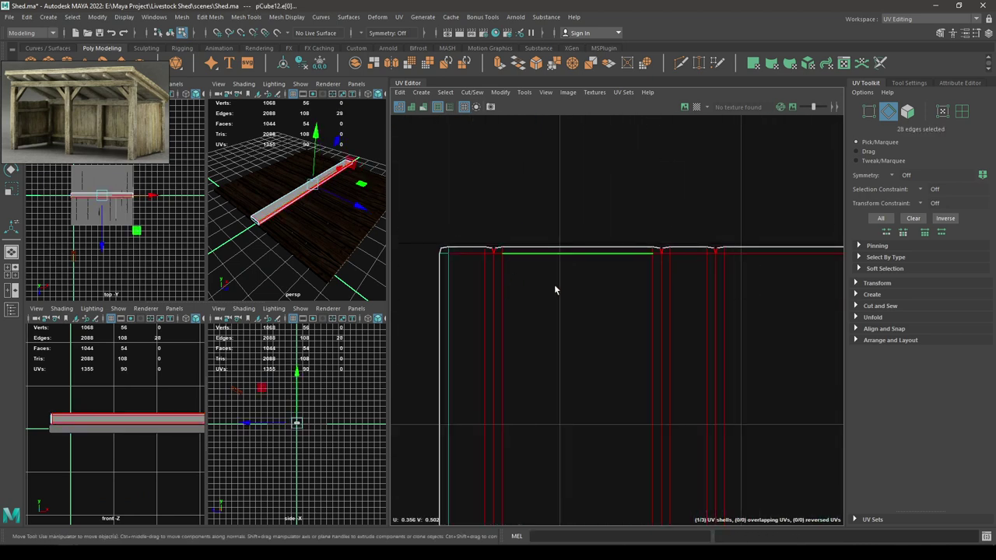
right_click_drag(555, 284, 558, 186, "shift")
- Sew the open corner edges between the strips at the lower end of the UV shell
right_click_drag(591, 166, 541, 162, "alt")
mouse_move(675, 444)
middle_mouse_down("alt")
mouse_move(541, 258)
mouse_move(610, 106)
middle_mouse_up("alt")
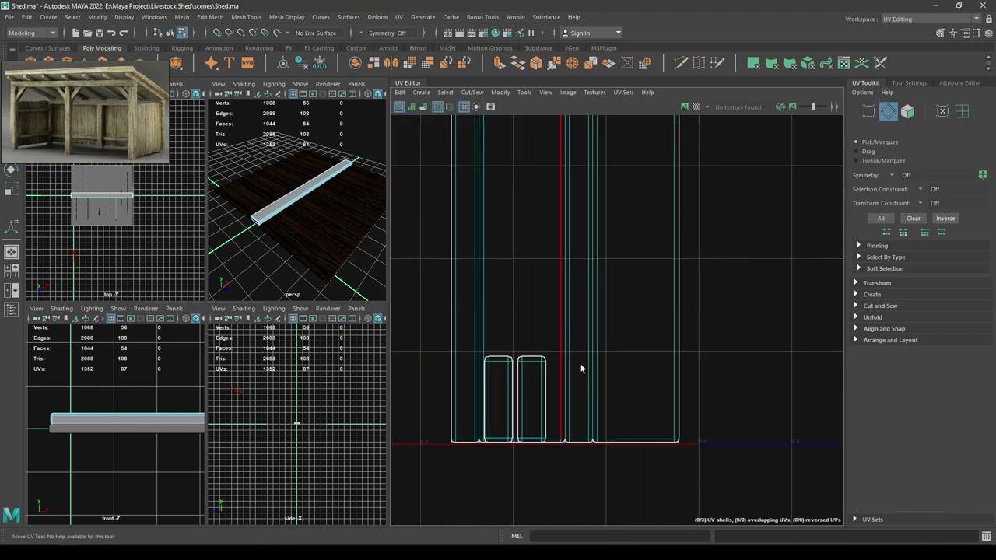
middle_click_drag(596, 447, 598, 222, "alt")
scroll(599, 195, "up", 4)
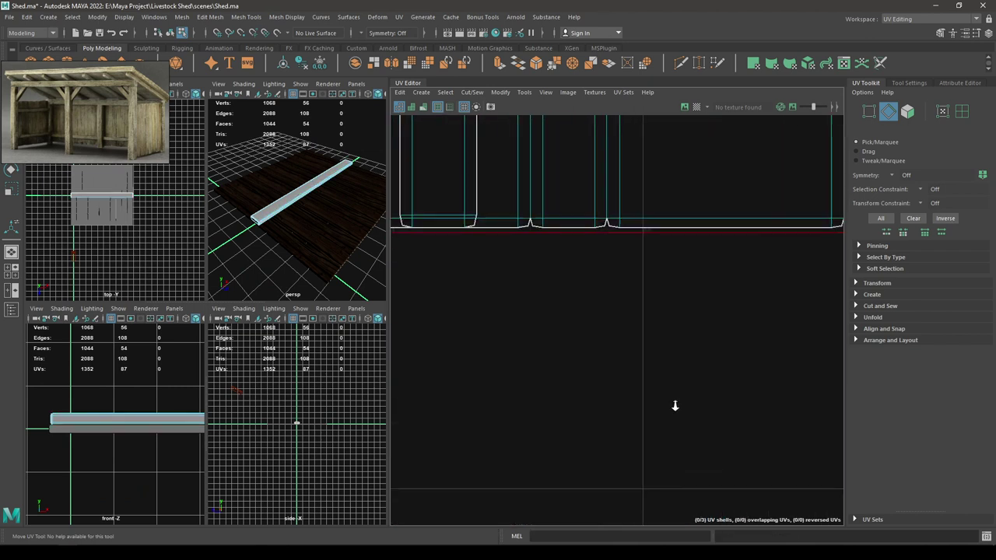
left_click_drag(518, 225, 514, 224)
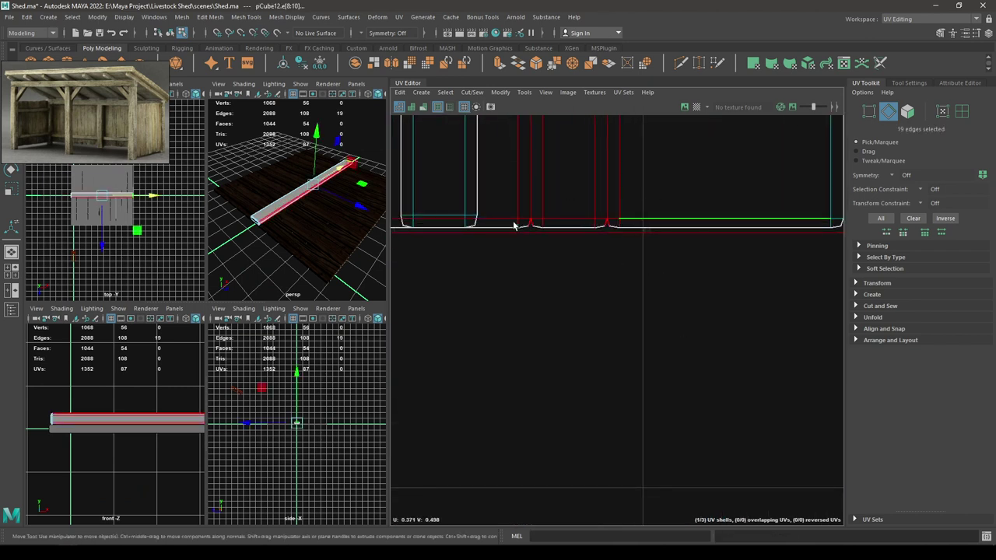
key("g")
middle_click_drag(482, 276, 726, 331, "alt")
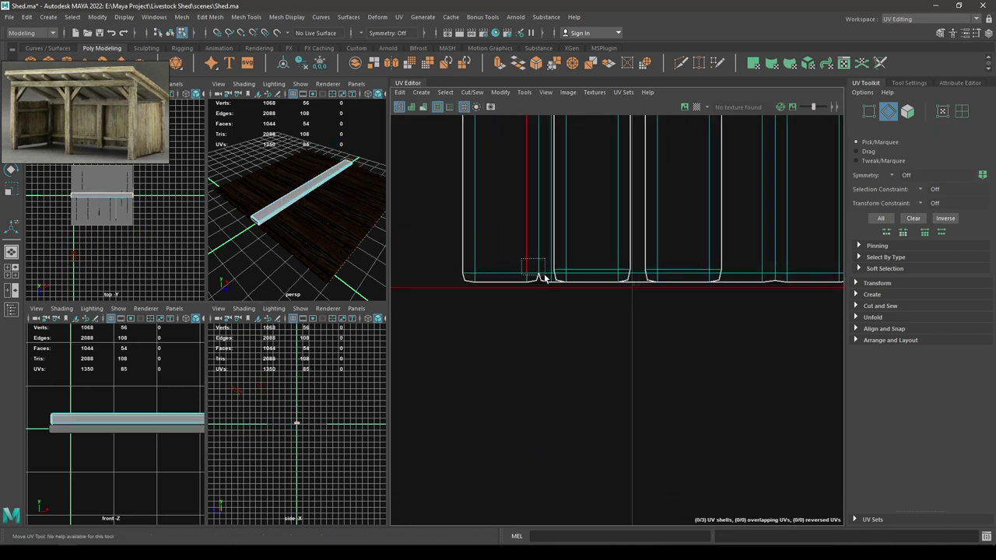
left_click_drag(544, 274, 545, 275)
key("g")
- Move and sew the two small end-cap shells onto the upper and lower ends of the wide strip
scroll(622, 381, "down", 5)
middle_click_drag(720, 340, 539, 354, "alt")
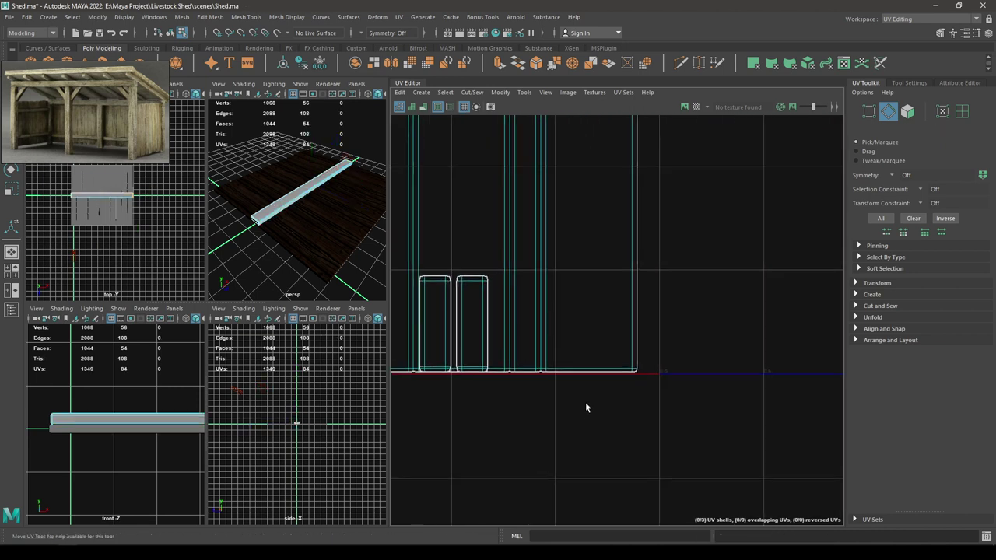
left_click(586, 374)
scroll(587, 389, "down", 5)
middle_click_drag(539, 168, 586, 373, "alt")
scroll(586, 373, "down", 4)
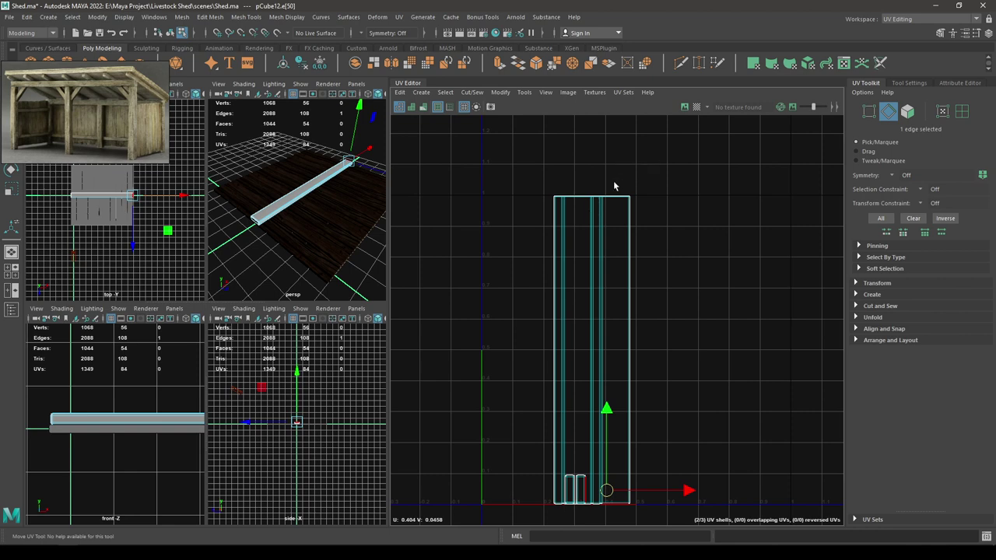
left_click(614, 191, "shift")
right_click_drag(621, 207, 620, 178, "shift")
- Sew both open corners where the upper end cap meets the wide strip in the UV layout
scroll(620, 178, "up", 5)
middle_click_drag(634, 184, 655, 456, "alt")
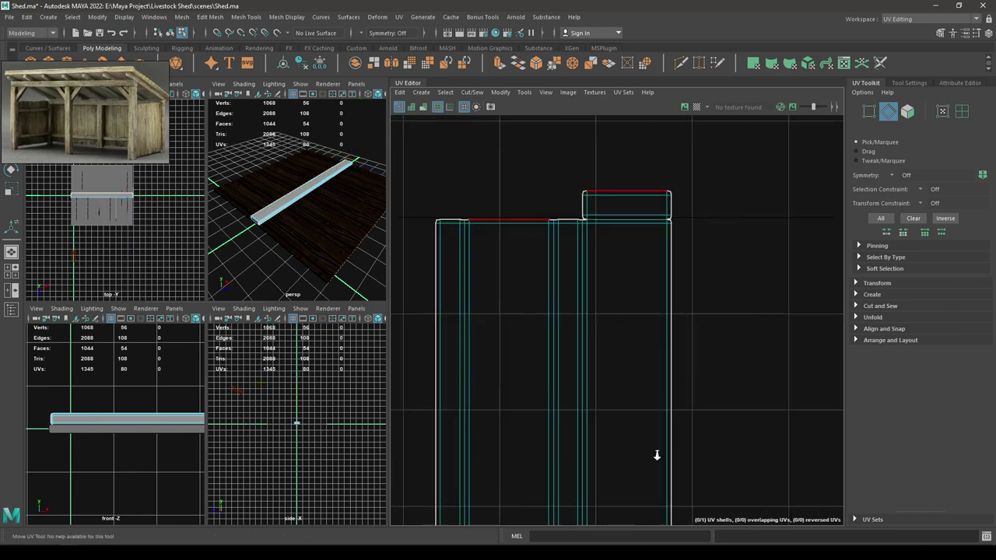
scroll(630, 342, "up", 5)
middle_click_drag(600, 231, 627, 442, "alt")
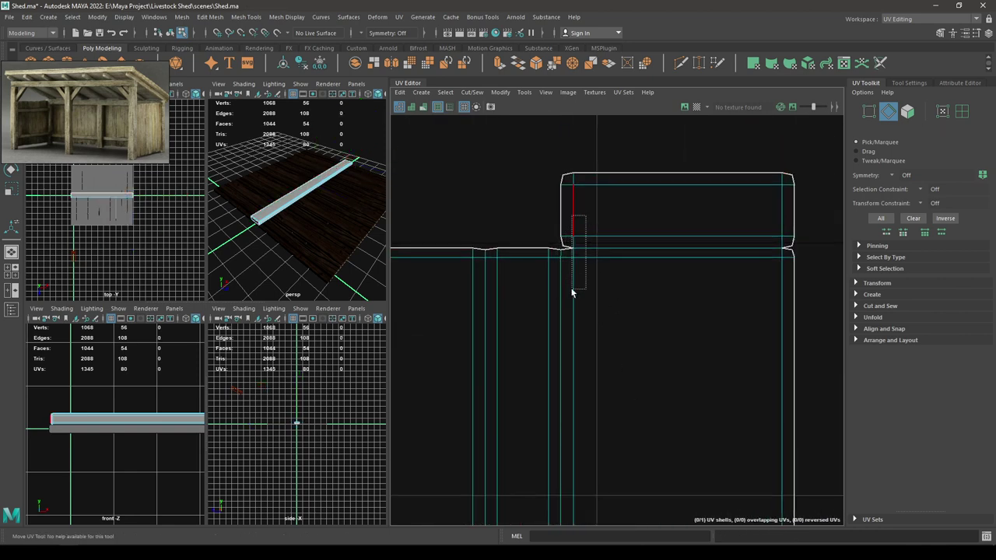
left_click_drag(572, 289, 570, 289)
key("g")
left_click_drag(760, 232, 788, 274)
key("g")
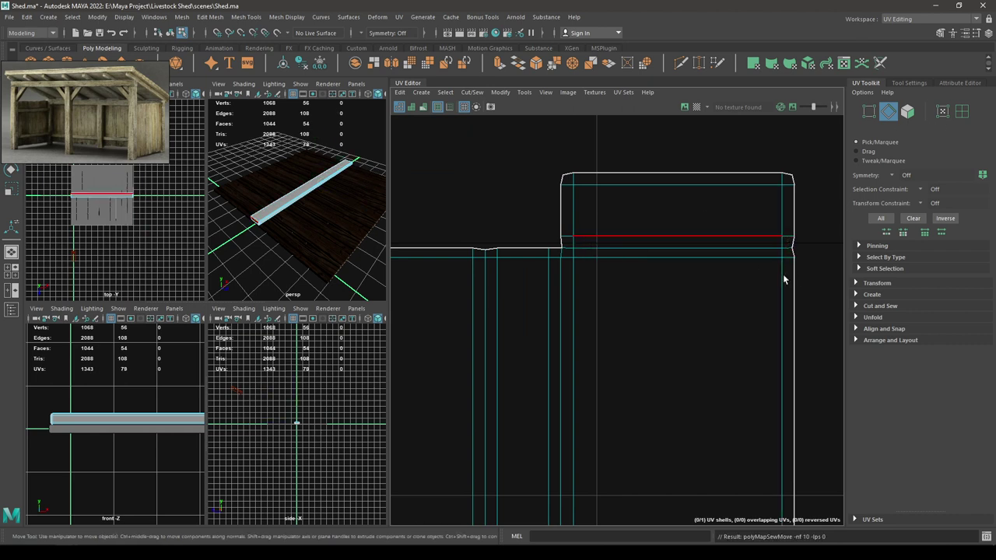
left_click(783, 277)
- Sew both open corners where the lower end cap meets the wide strip in the UV layout
scroll(747, 260, "down", 5)
middle_click_drag(749, 475, 651, 2, "alt")
middle_click_drag(641, 498, 643, 286, "alt")
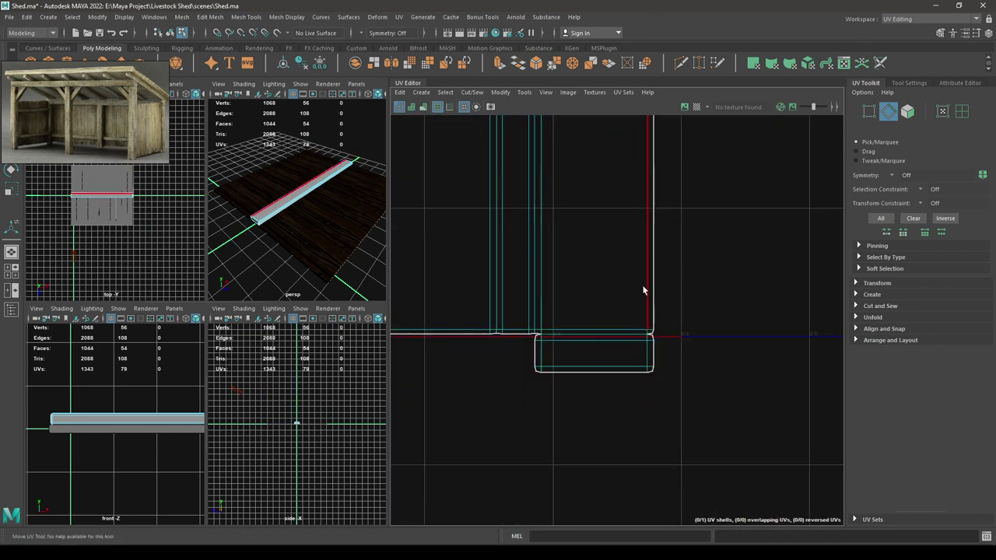
scroll(642, 290, "up", 4)
left_click_drag(517, 367, 517, 368)
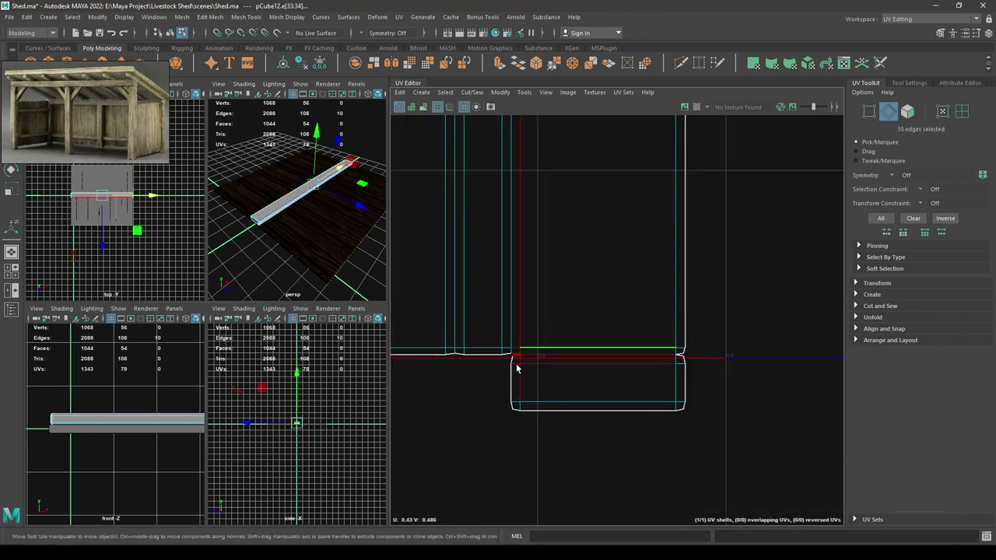
key("shift+s")
left_click_drag(672, 344, 683, 378)
key("shift+s")
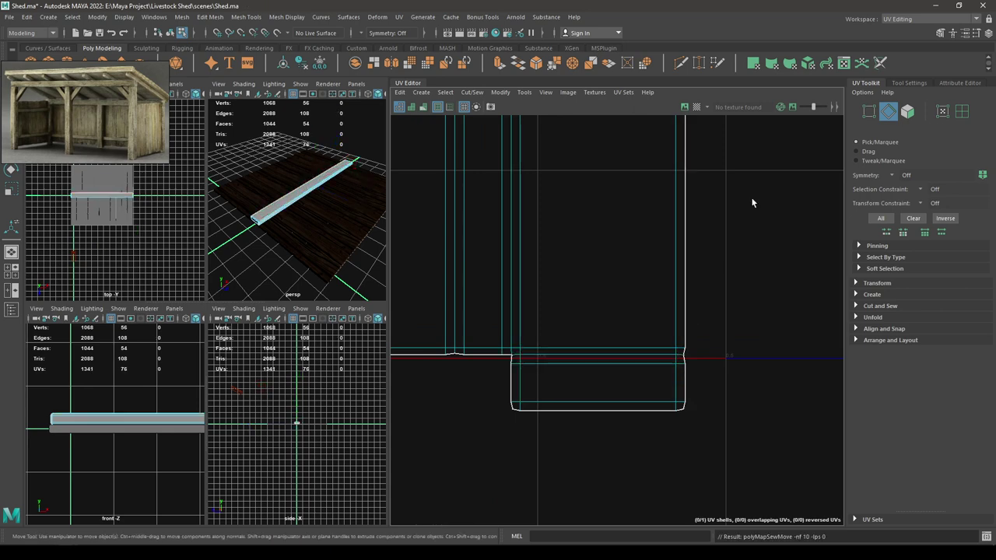
- Return to the beam object and assign the existing Wood material to it
right_click_drag(683, 193, 495, 250)
left_click(622, 183)
right_click_drag(342, 236, 314, 273, "alt")
right_click_drag(298, 191, 326, 184)
mouse_move(342, 468)
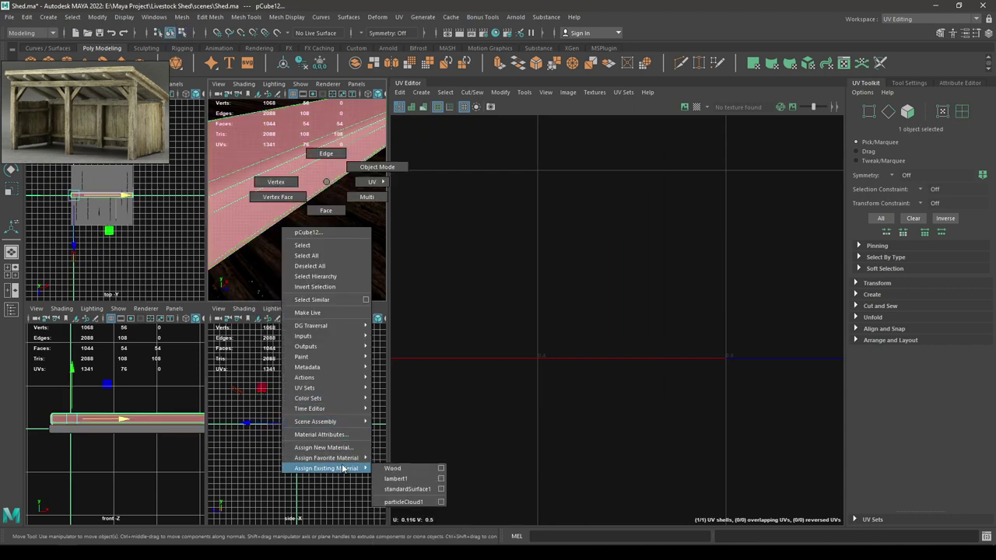
left_click(420, 469)
- Rotate the beam's UV shell to run horizontally and lay it out from the UV origin
right_click_drag(669, 171, 377, 193, "alt")
left_click(455, 231)
middle_click_drag(456, 232, 591, 311, "alt")
scroll(590, 311, "down", 2)
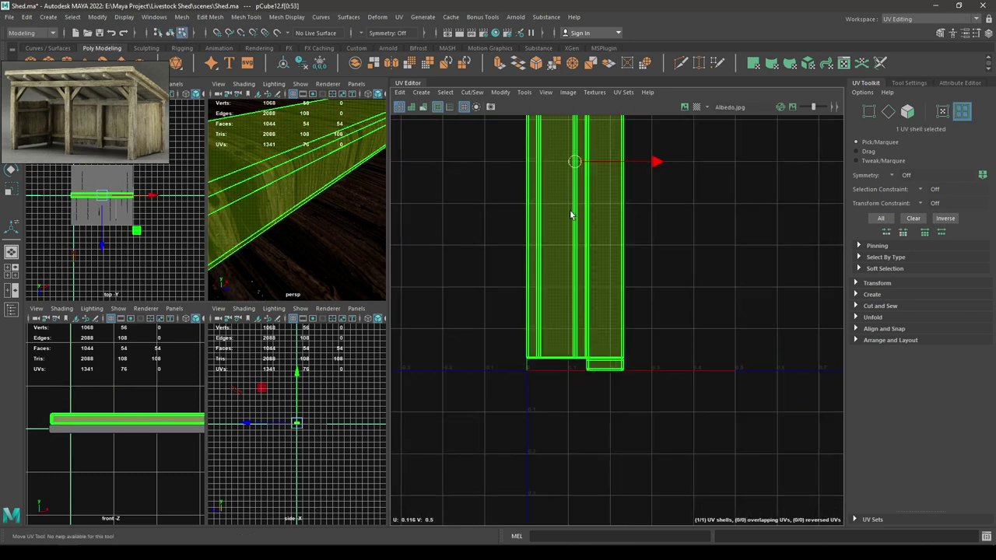
key("e")
left_click_drag(582, 251, 660, 163)
key("w")
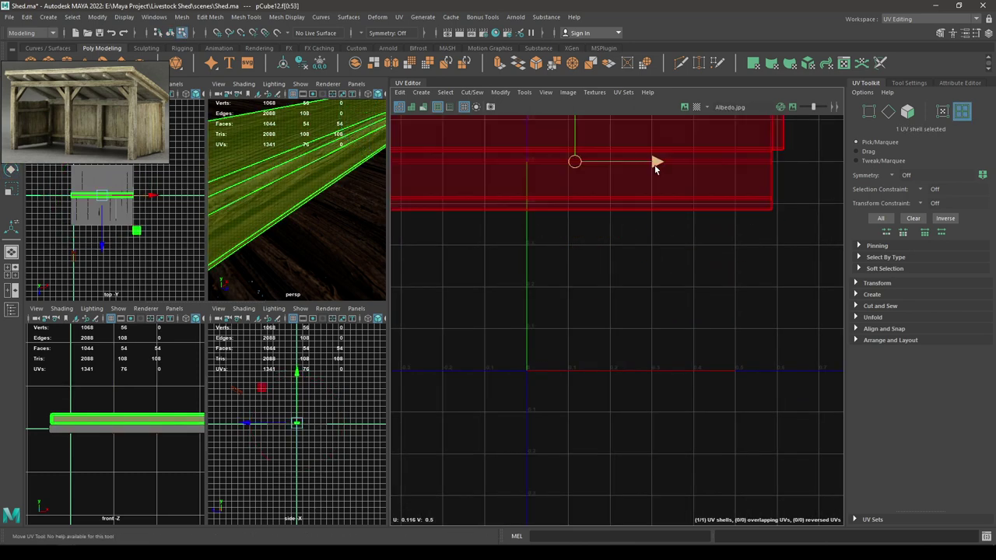
right_click_drag(651, 162, 524, 225, "shift")
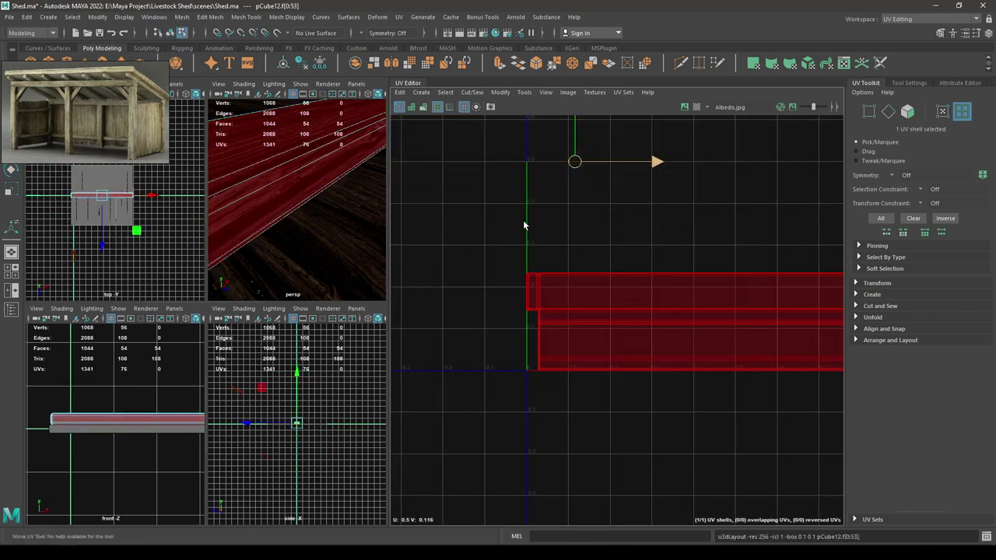
- Switch back to My Custom Workspace and frame the textured beam together with the planks
left_click(940, 20)
left_click(929, 34)
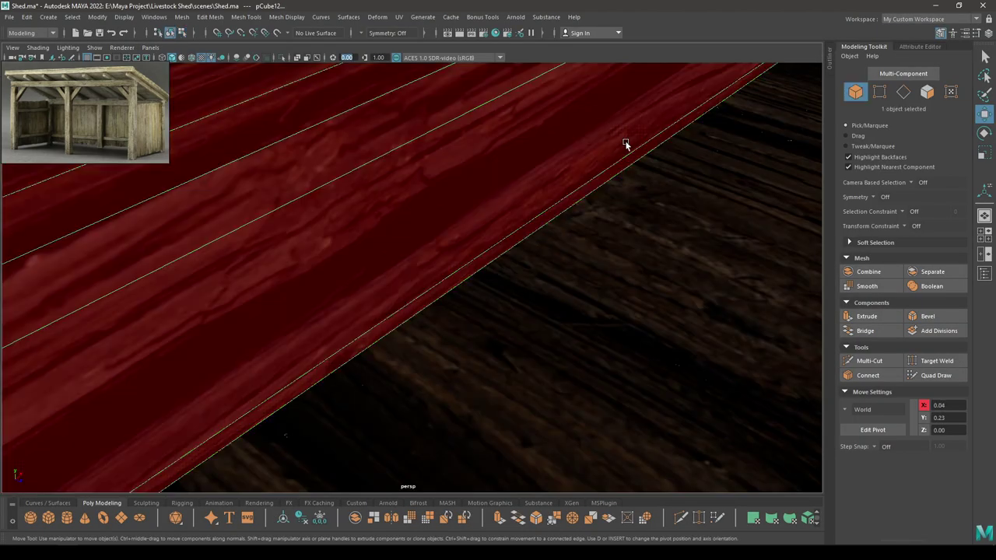
left_click(645, 222)
right_click_drag(645, 222, 529, 24, "alt")
right_click_drag(536, 241, 338, 11, "alt")
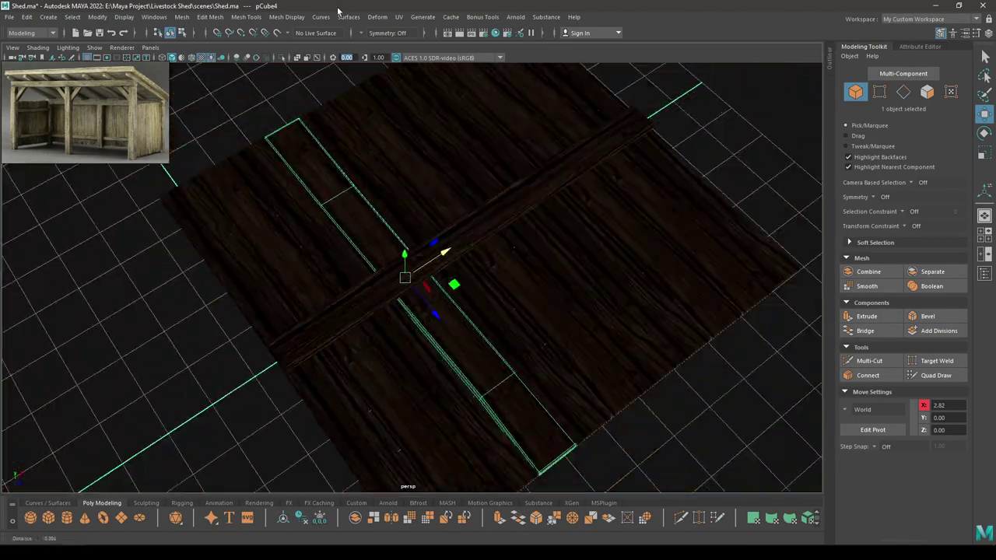
left_click_drag(607, 222, 498, 247, "alt")
- Move the beam to Z -2.20 in the top view and place a duplicate of it at about Z 3.1
left_click(511, 267)
key("space")
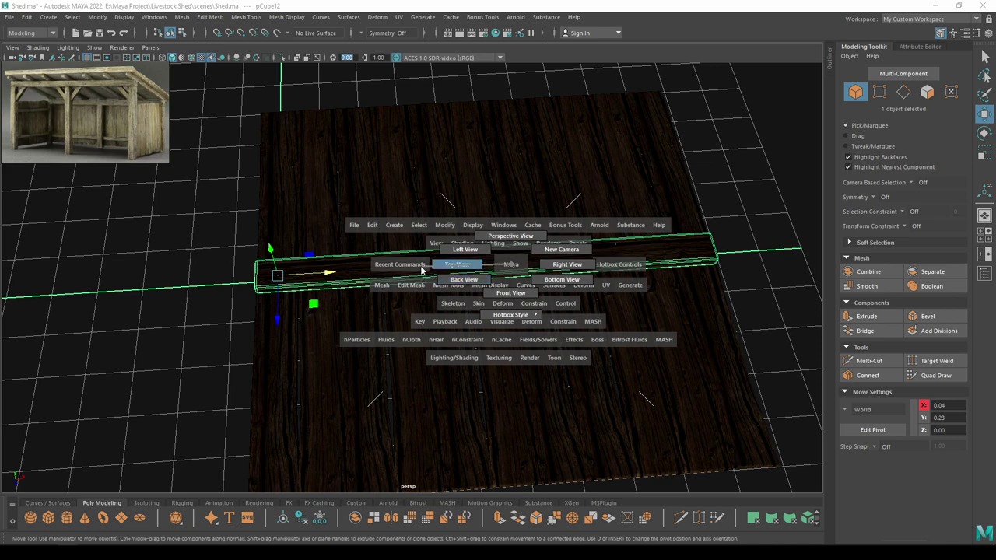
left_click(421, 269)
left_click_drag(185, 299, 184, 236)
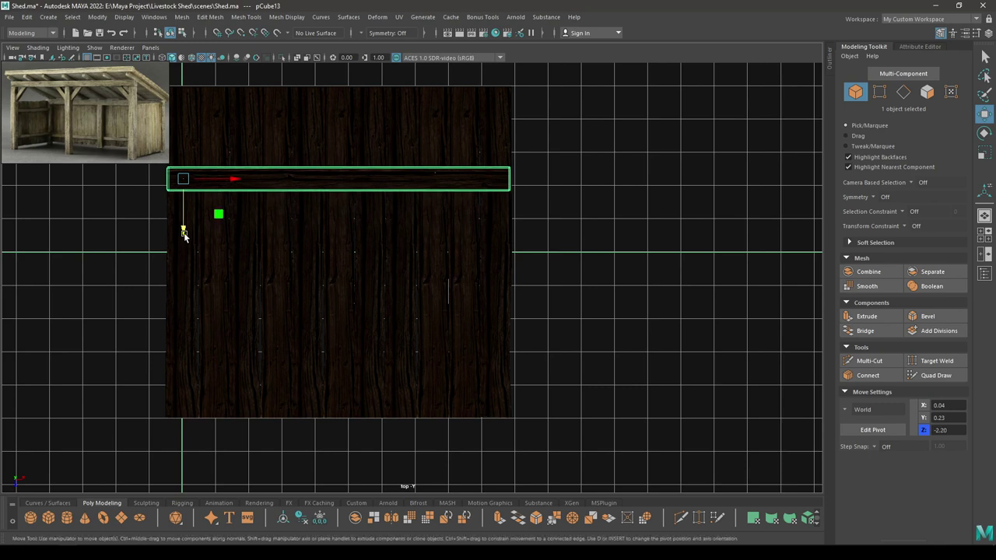
left_click_drag(183, 231, 201, 413, "shift")
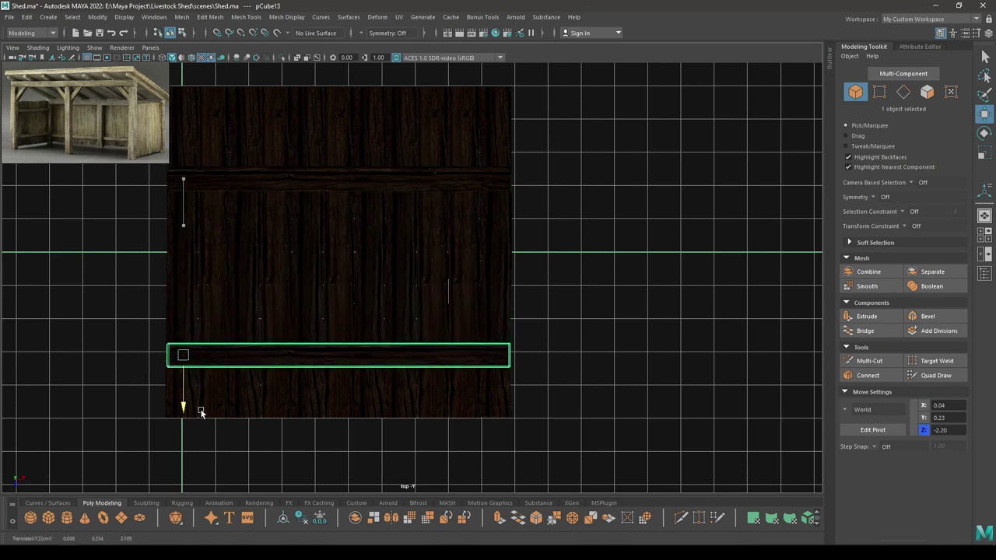
- Move the rear cross beam outward along the planks to Z -2.89 in the top view
key("ctrl+z")
left_click_drag(183, 223, 186, 203)
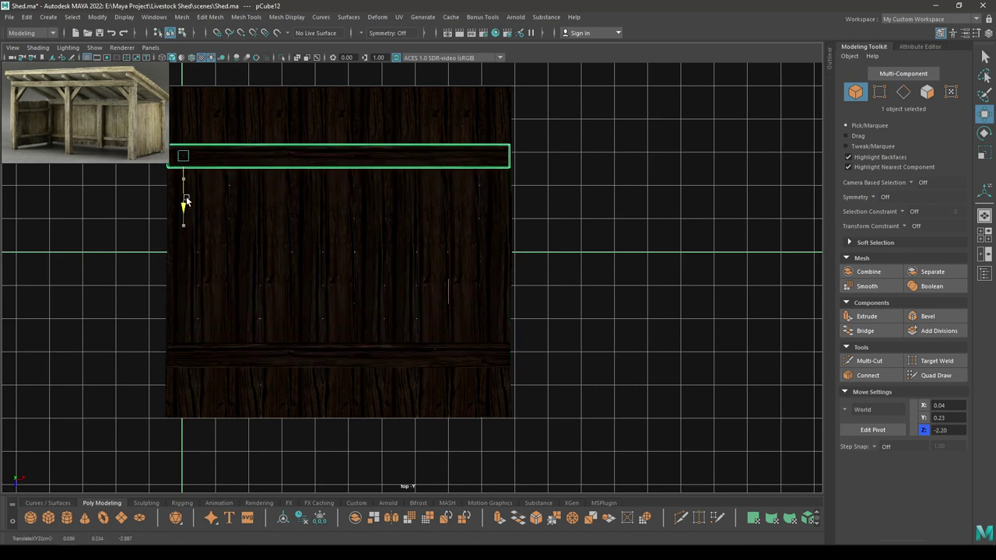
key("space")
left_click_drag(329, 202, 336, 175)
scroll(360, 176, "down", 5)
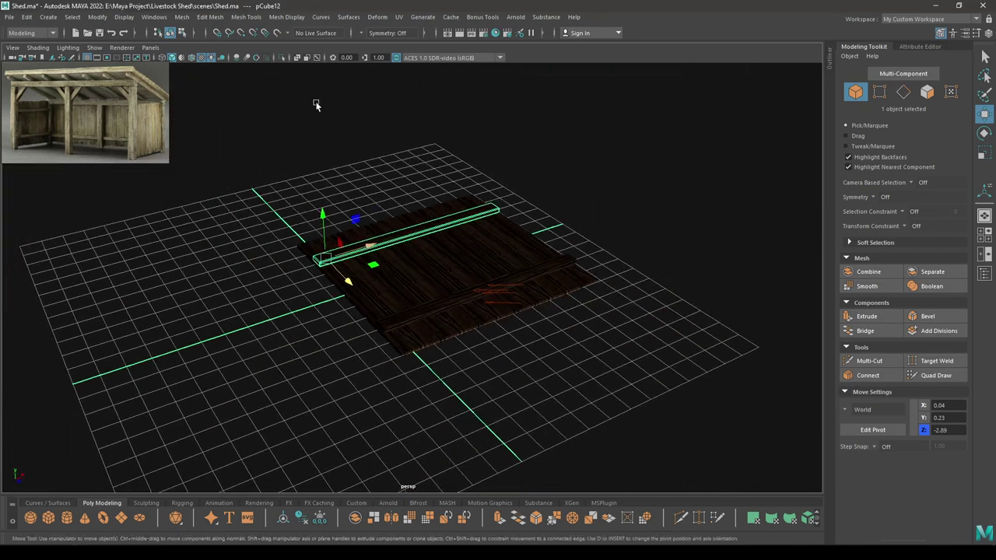
- Select all the planks together with both cross beams and combine them into one mesh
left_click_drag(316, 104, 360, 118, "alt")
middle_click_drag(361, 116, 371, 105, "alt")
left_click_drag(556, 367, 507, 313)
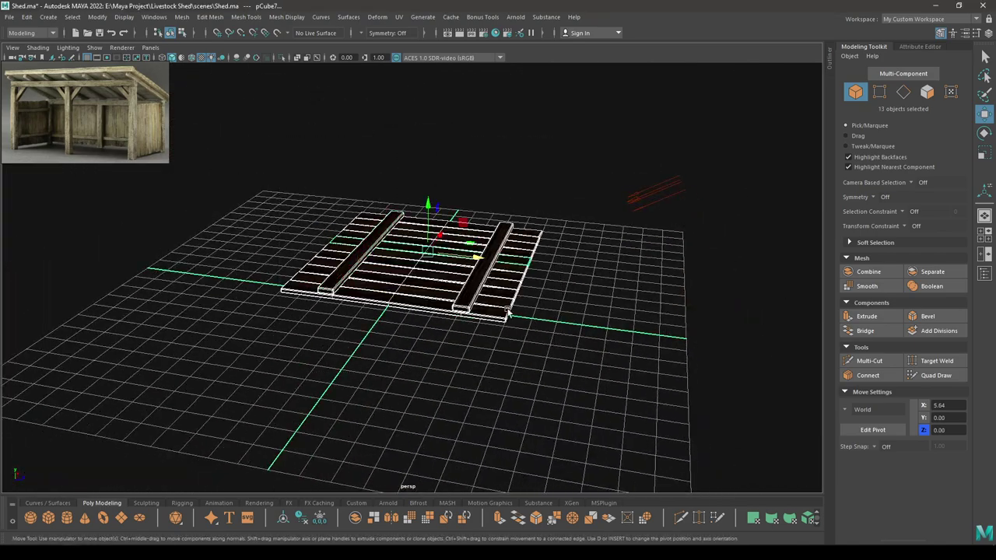
right_click(439, 149, "shift")
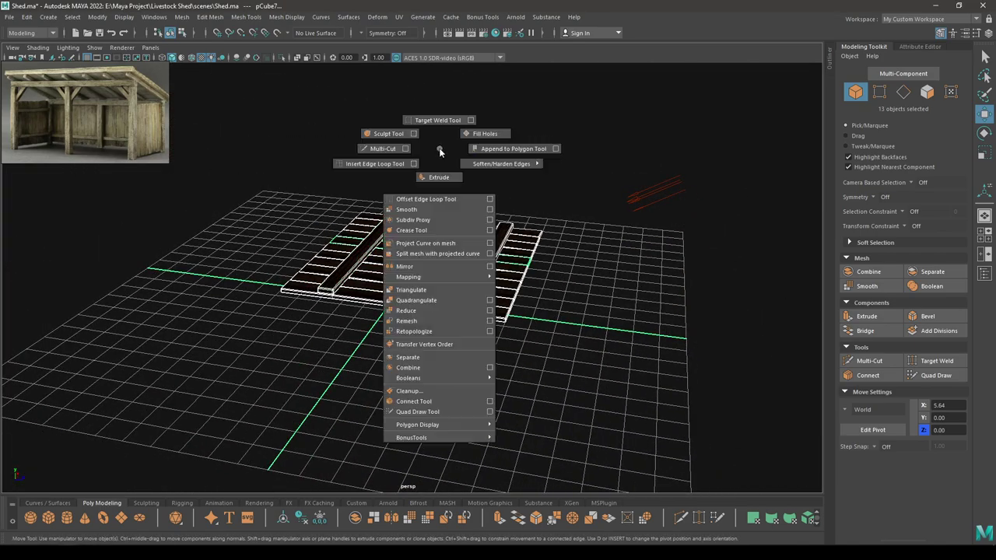
left_click(408, 367)
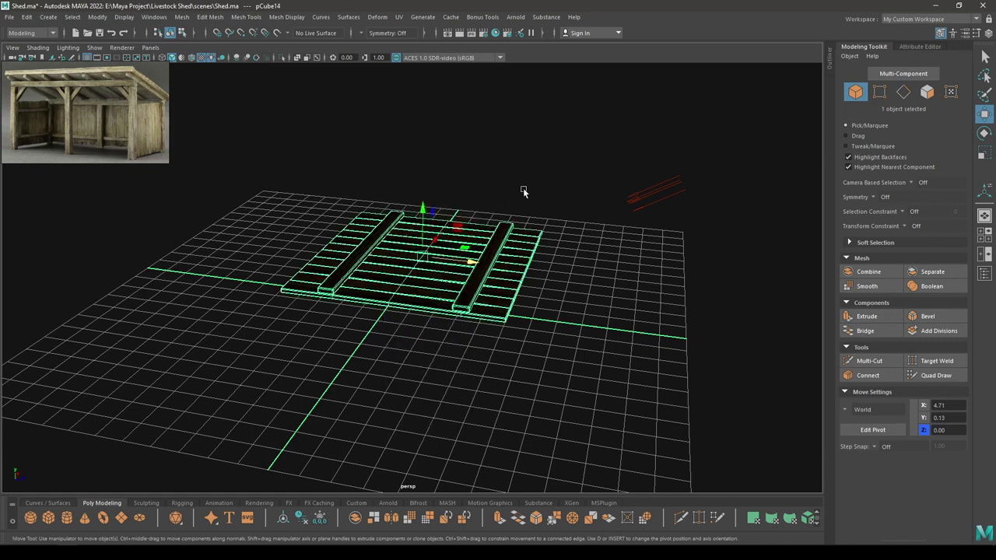
- Rotate the combined panel upright in the front view and raise it to Y 5.02 so it stands on the ground line
left_click_drag(576, 195, 438, 294, "alt")
key("space")
right_click_drag(439, 292, 374, 89, "alt")
key("e")
left_click_drag(475, 249, 475, 329)
key("w")
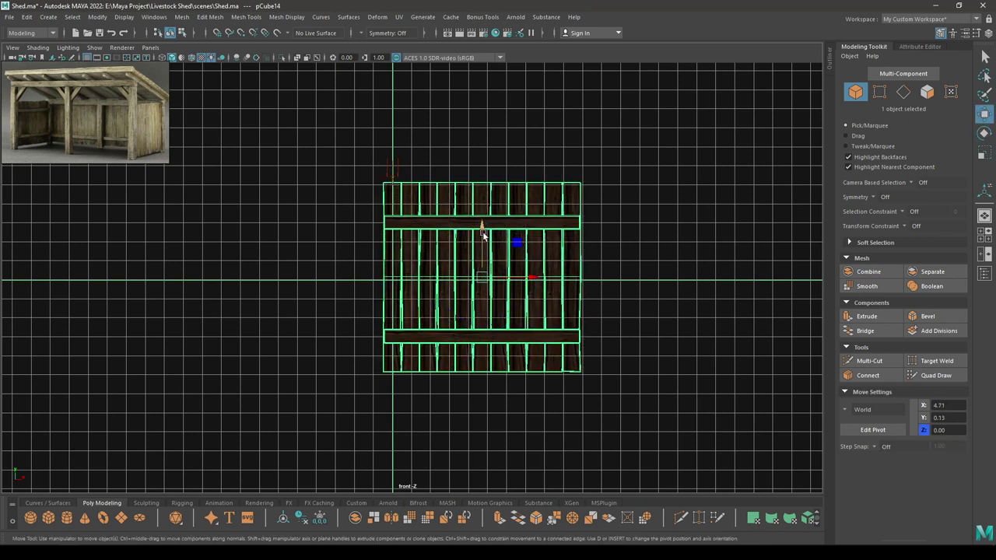
left_click_drag(482, 226, 475, 136)
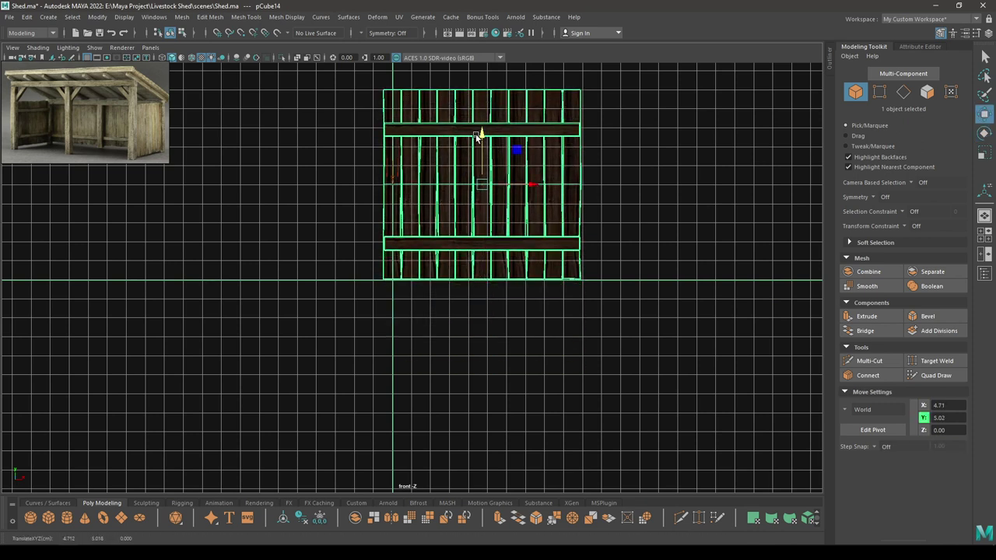
- Turn the upright panel a quarter turn about the vertical axis and place it at X -11.84 as a side wall
key("space")
left_click_drag(473, 183, 426, 223)
left_click_drag(485, 218, 286, 264, "alt")
left_click_drag(285, 264, 240, 293, "alt")
scroll(241, 293, "down", 4)
middle_click_drag(241, 294, 311, 381, "alt")
left_click_drag(334, 264, 281, 238, "alt")
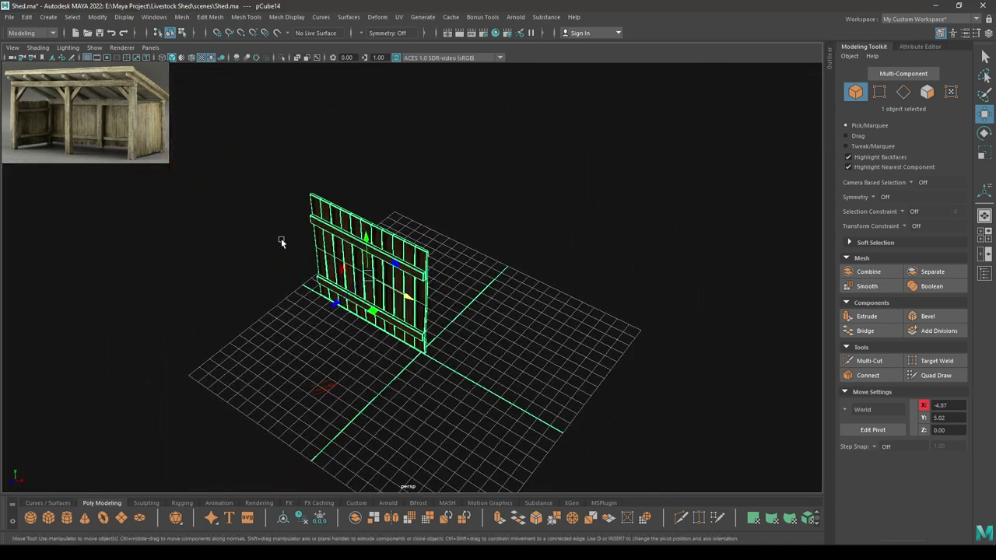
key("e")
left_click_drag(364, 312, 178, 356)
key("w")
- Duplicate the side wall, turn the copy to face inward, and move it to X 11.84 as the opposite wall
key("ctrl+d")
key("e")
key("w")
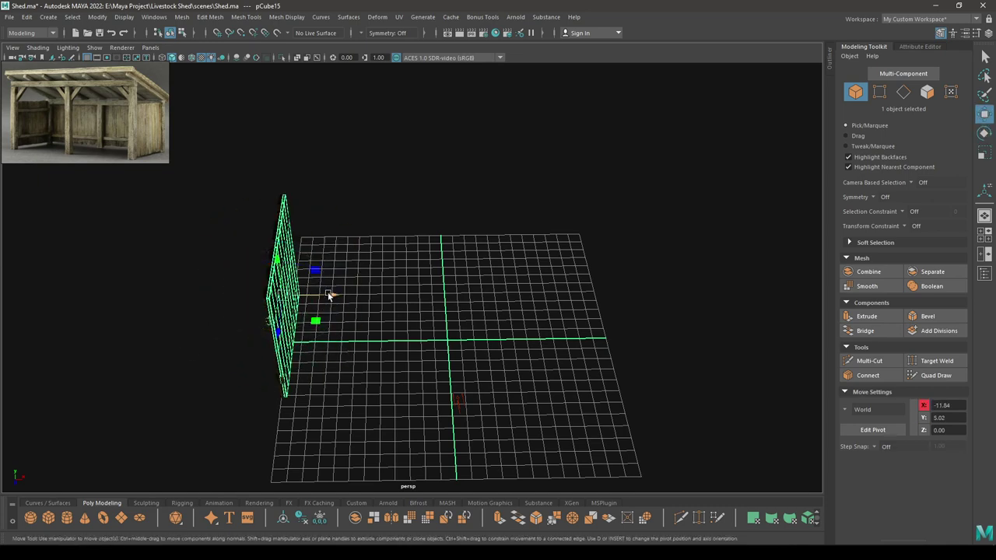
left_click_drag(327, 291, 558, 323)
right_click_drag(557, 324, 546, 260, "alt")
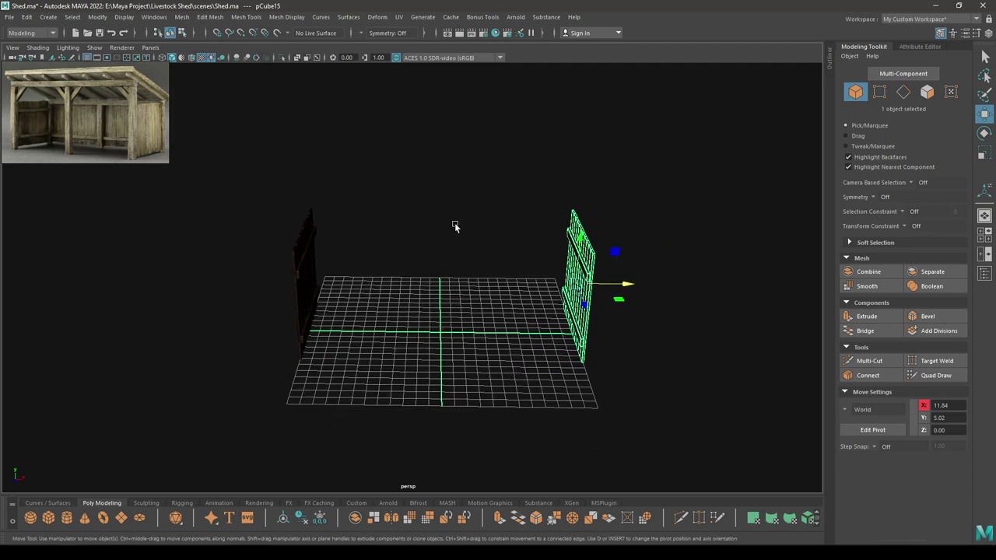
right_click_drag(455, 225, 384, 295, "alt")
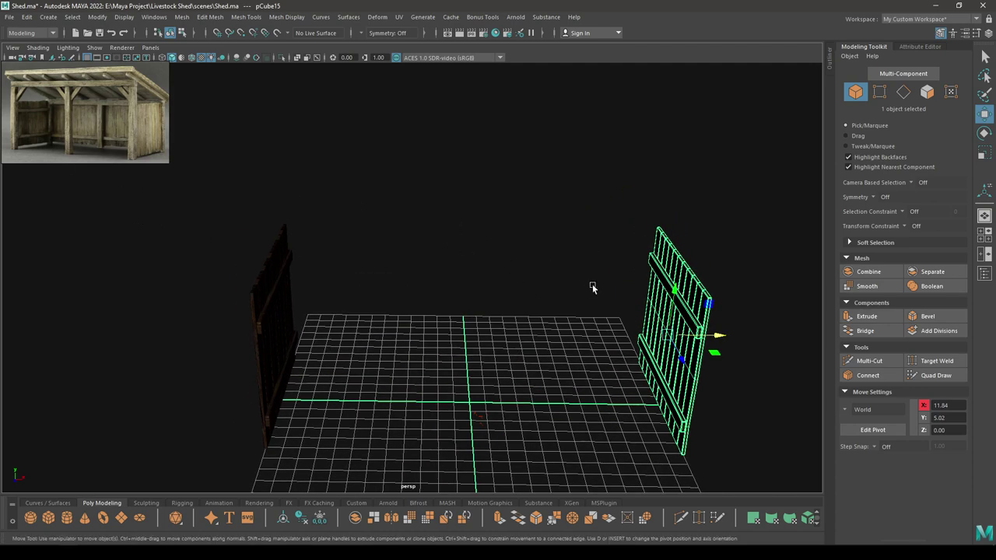
- Duplicate the right side wall, rotate the copy a quarter turn, and move it to the rear left corner at X -6.79, Z -5.10
key("space")
left_click_drag(593, 287, 502, 285)
right_click_drag(503, 285, 498, 225, "alt")
middle_click_drag(498, 225, 606, 268, "alt")
right_click_drag(606, 268, 555, 145, "alt")
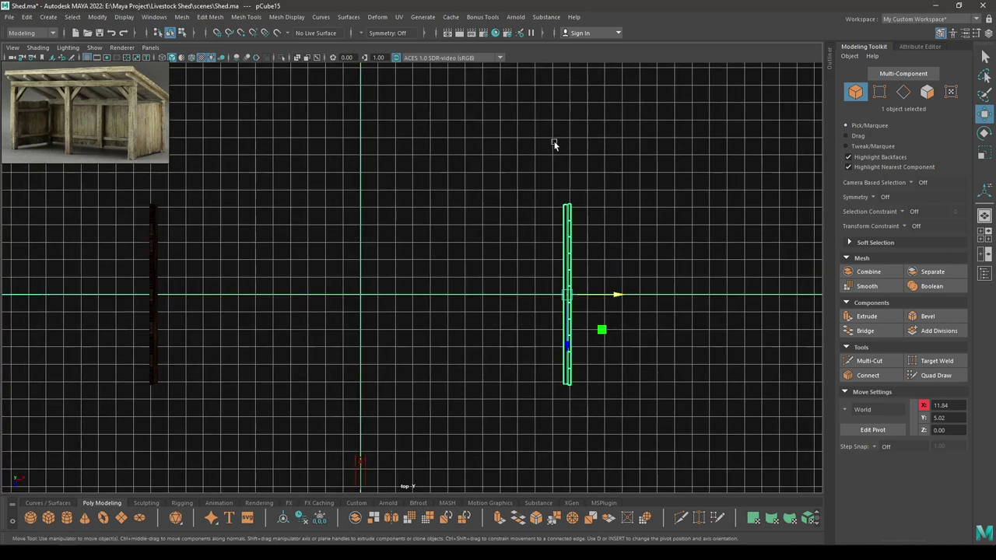
key("e")
left_click_drag(567, 352, 627, 303)
key("w")
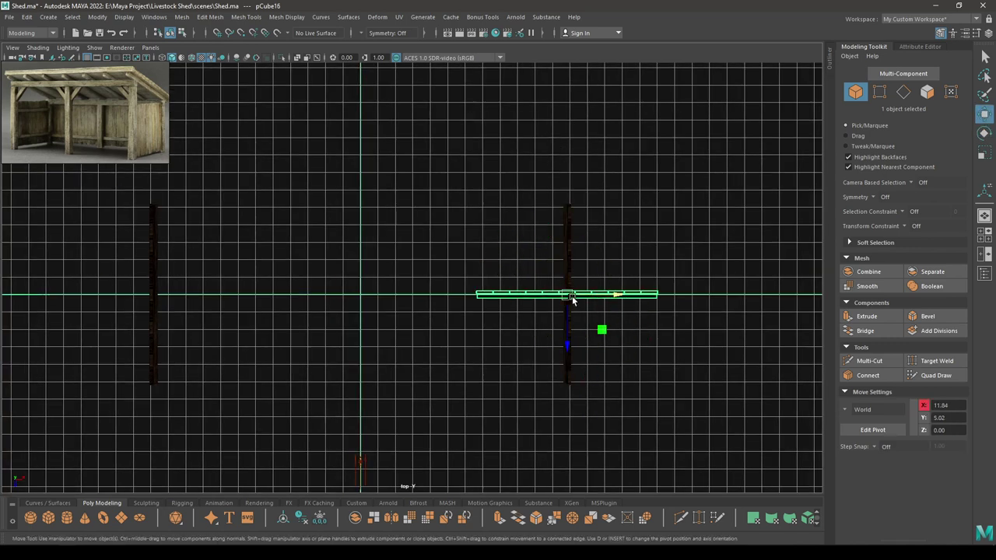
key("d")
key("d")
left_click_drag(566, 296, 243, 191)
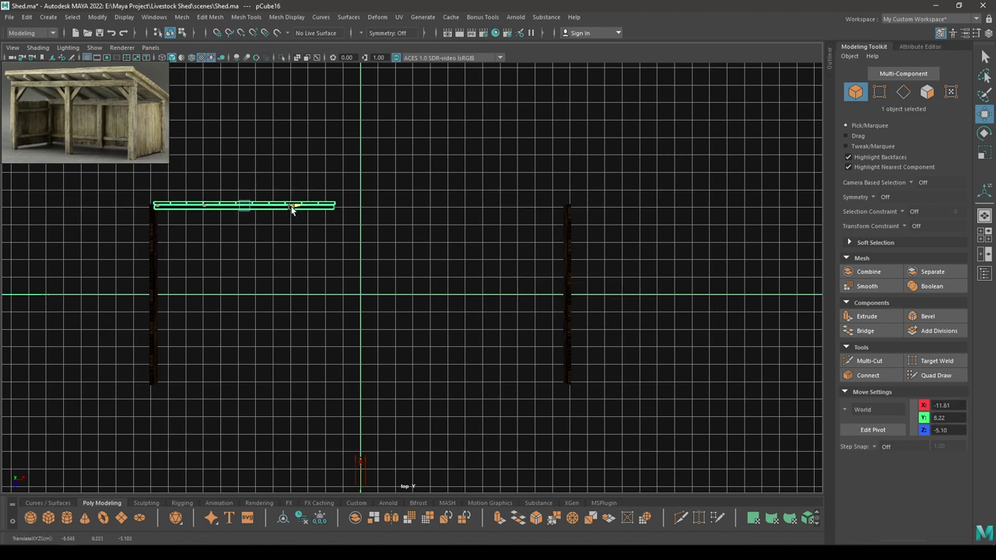
- Lower the rear left panel to Y 5.00 and fine-tune its fit against the side wall at X -6.77
key("space")
left_click_drag(288, 207, 282, 146)
key("f")
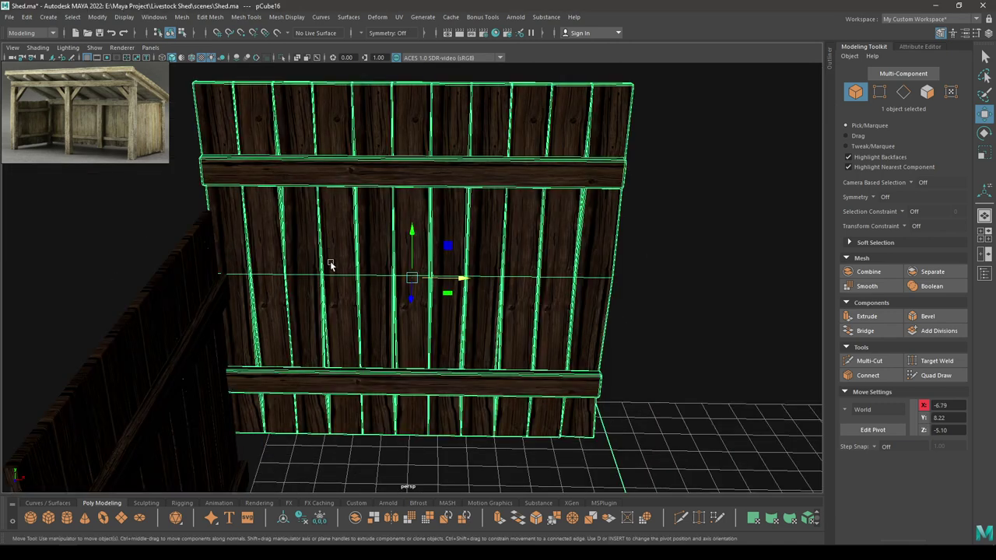
left_click_drag(332, 264, 478, 286, "alt")
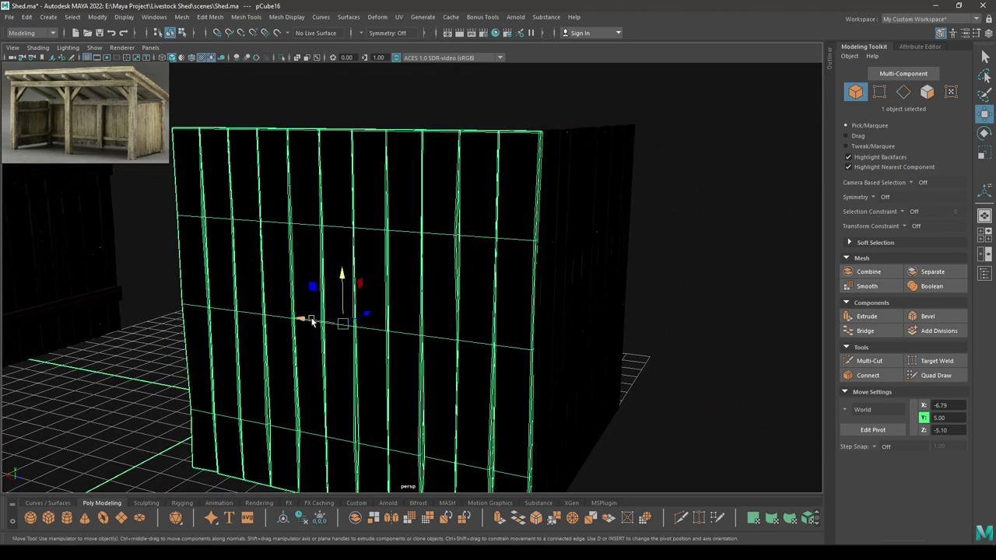
mouse_move(310, 321)
left_mouse_down()
mouse_move(294, 323)
mouse_move(303, 322)
left_mouse_up()
mouse_move(303, 322)
left_mouse_down("alt")
mouse_move(324, 306)
mouse_move(284, 293)
mouse_move(303, 321)
left_mouse_up("alt")
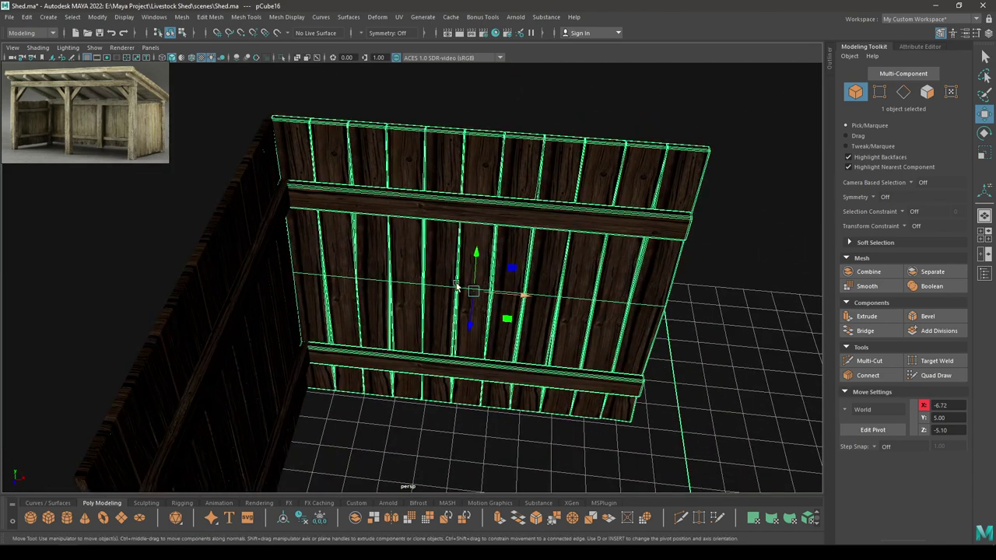
left_click_drag(523, 296, 526, 297)
left_click_drag(524, 296, 521, 297)
- Duplicate the rear left panel and move the copy to X 6.76 beside the right side wall in the front view
right_click_drag(517, 299, 489, 193, "alt")
left_click_drag(489, 193, 423, 222, "alt")
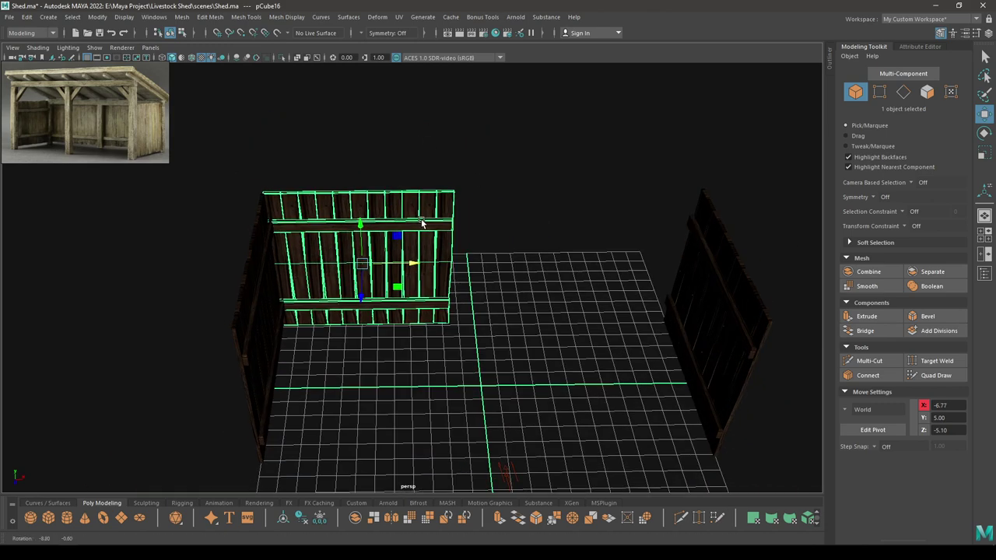
key("space")
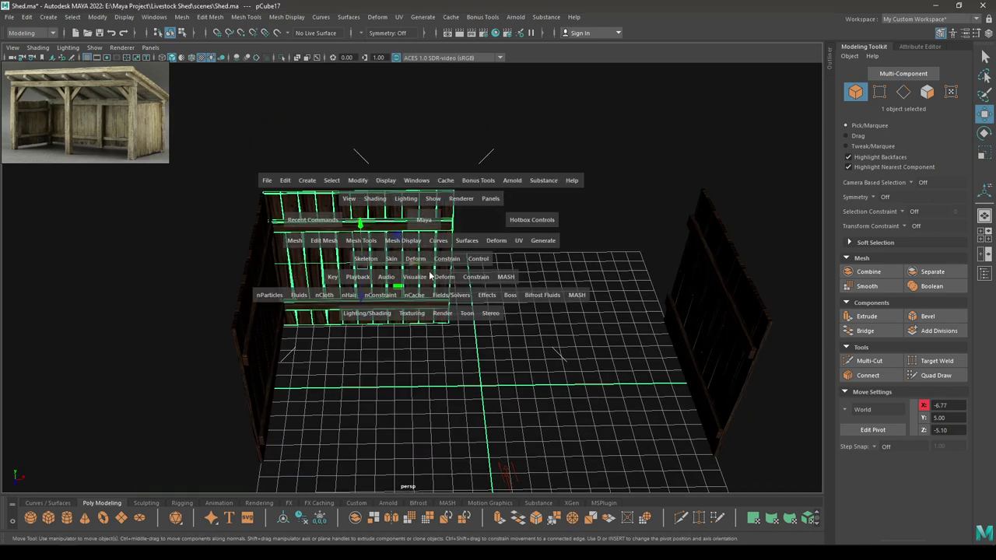
key("space")
left_click_drag(438, 261, 442, 283)
middle_click_drag(443, 235, 488, 304, "alt")
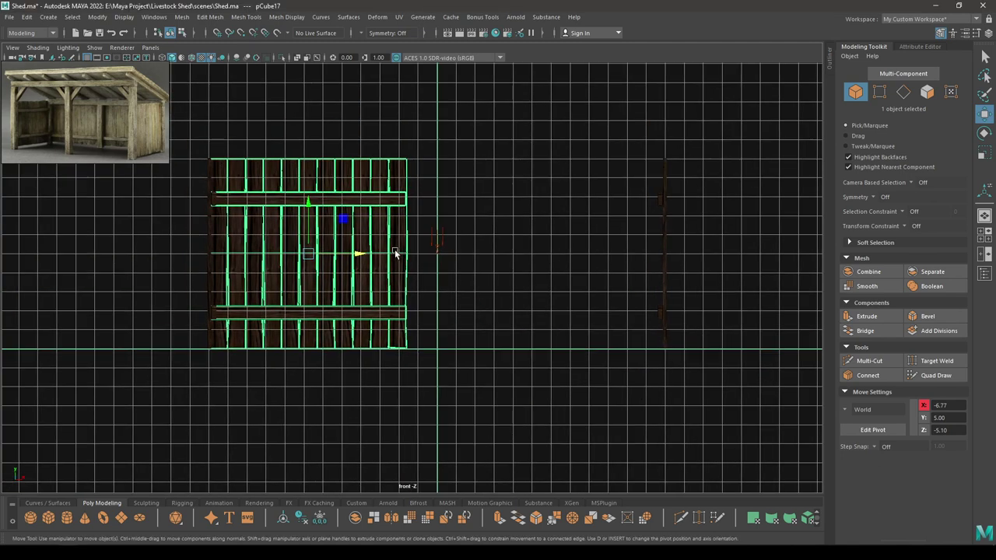
left_click_drag(366, 257, 621, 261)
scroll(447, 241, "up", 5)
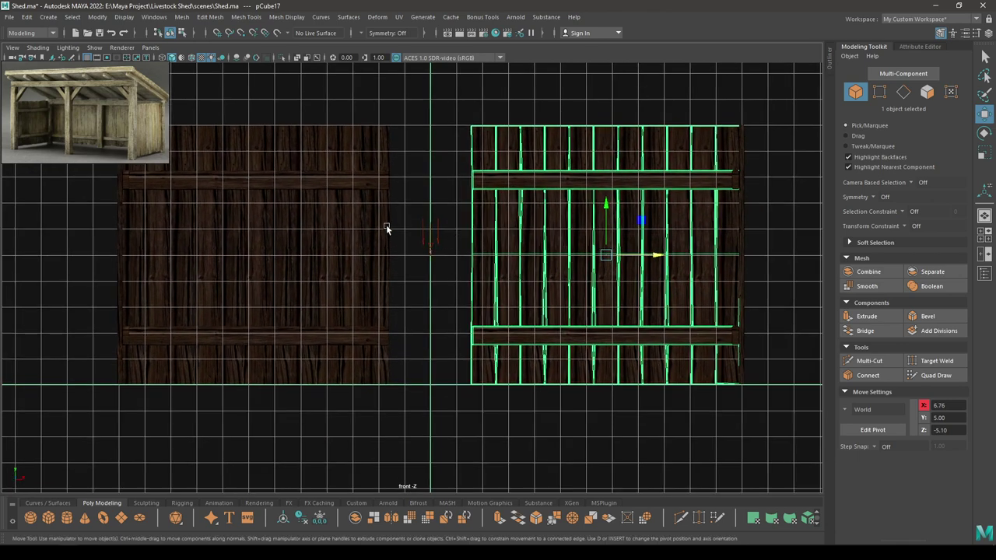
- Separate the rear left panel into its individual planks and beams, then clear the selection
left_click(322, 226)
scroll(358, 234, "up", 2)
middle_click_drag(382, 233, 451, 244, "alt")
scroll(368, 276, "up", 2)
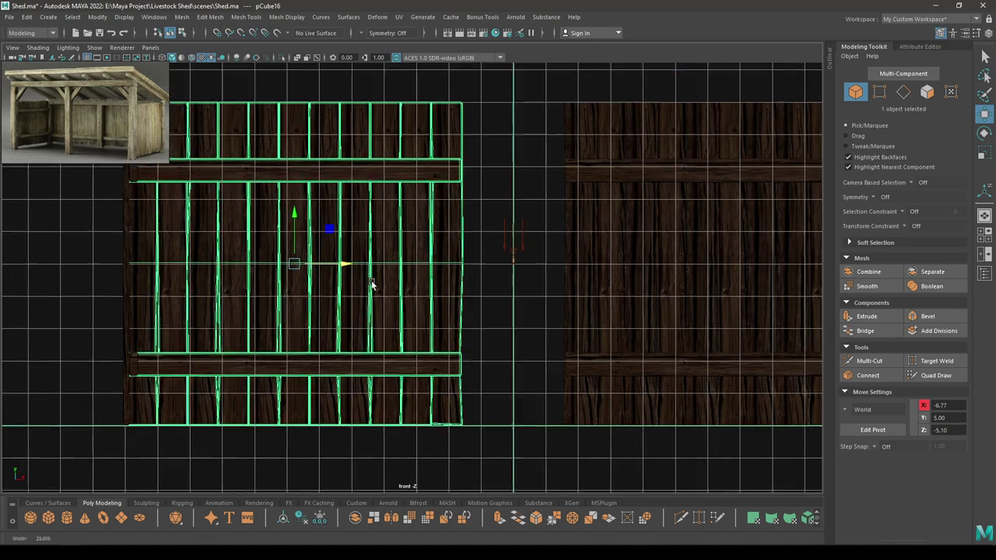
scroll(371, 283, "up", 1)
middle_click_drag(372, 284, 372, 297, "alt")
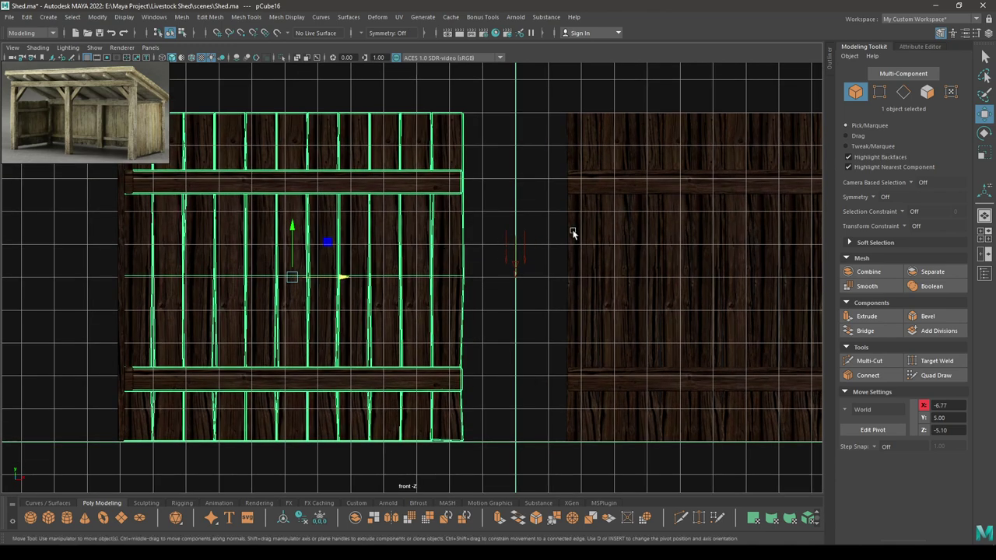
scroll(513, 196, "up", 1)
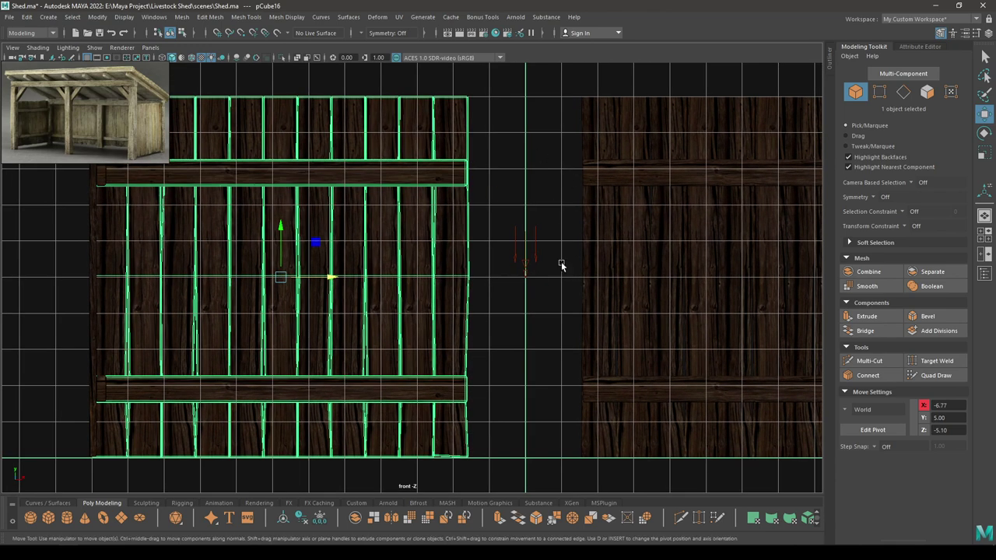
middle_click_drag(561, 265, 524, 270, "alt")
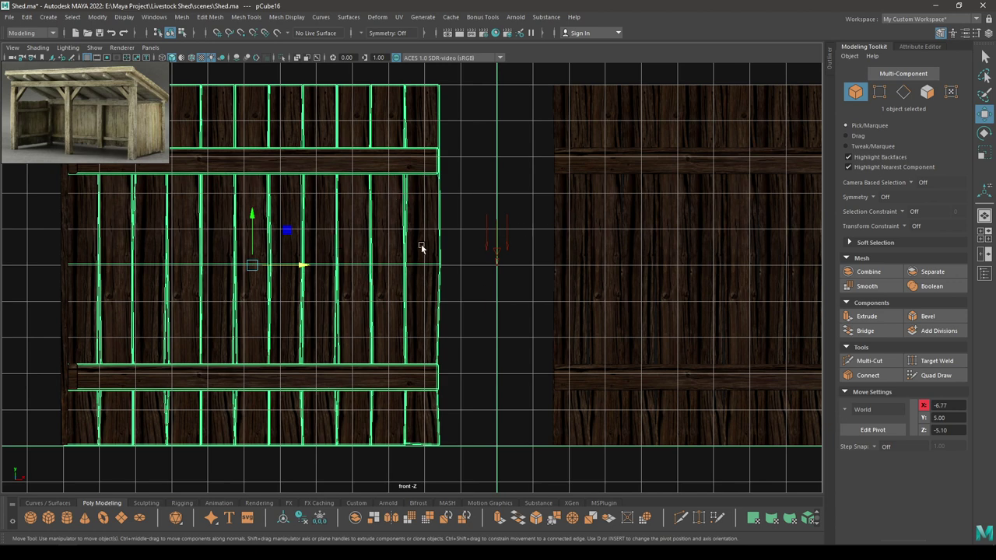
right_click_drag(389, 210, 389, 426, "shift")
left_click(330, 271)
left_click(229, 467)
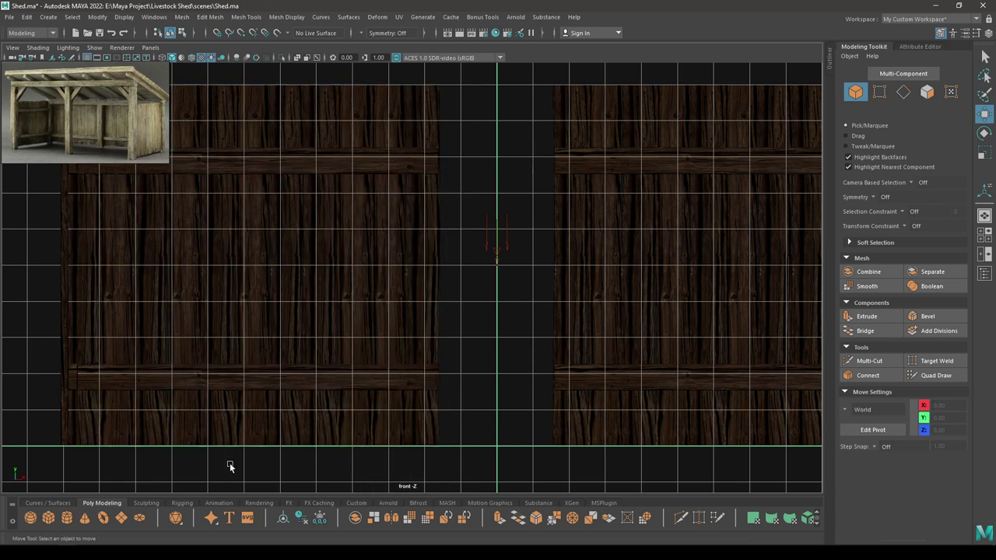
- Duplicate three adjacent planks of the rear left panel and move the copies to X -3.75, into the gap between the rear panels
left_click(186, 297)
left_click(260, 300, "shift")
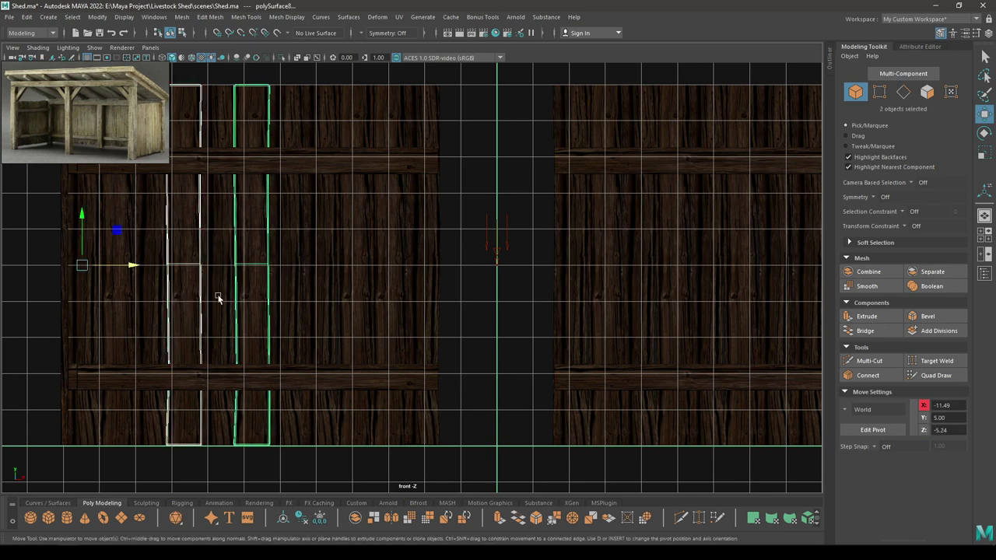
left_click(212, 294, "shift")
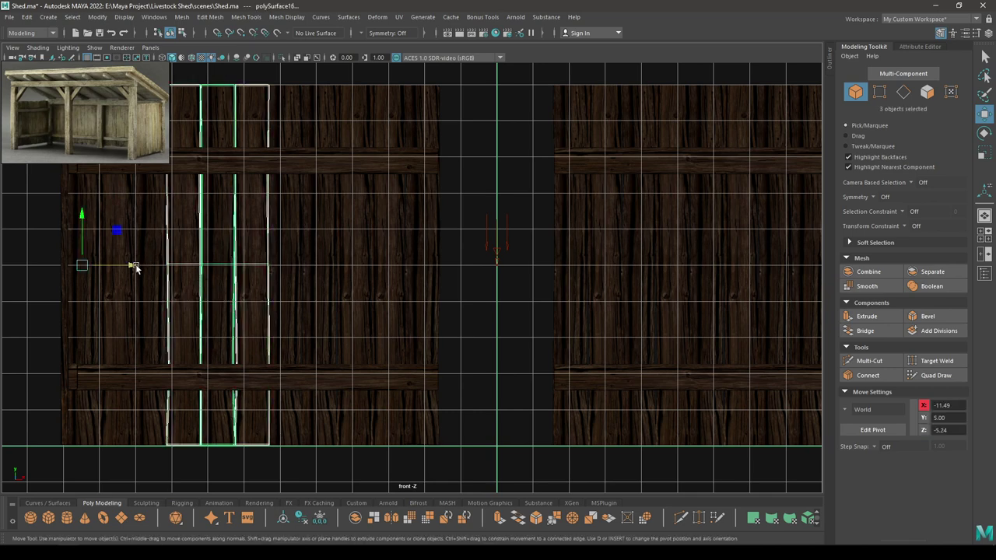
left_click_drag(135, 267, 414, 304)
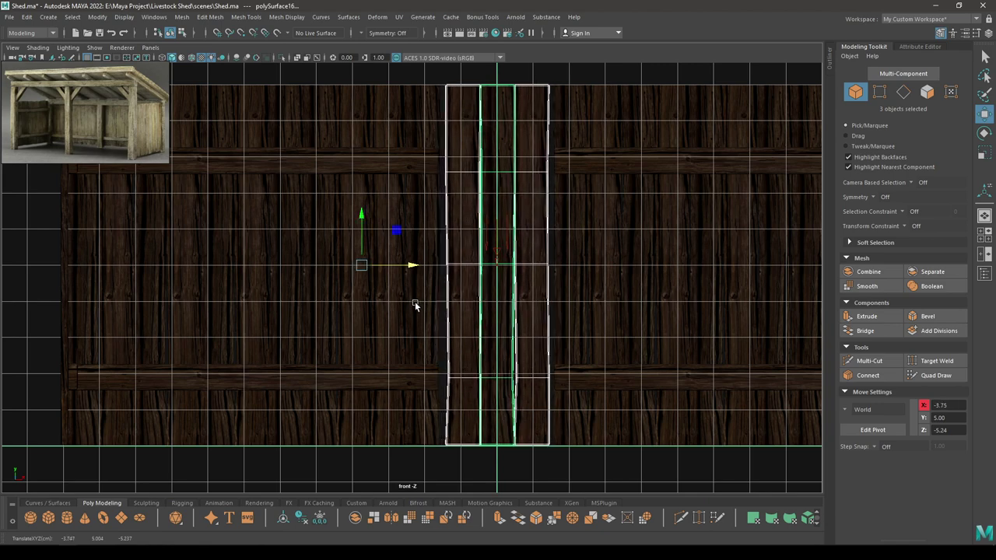
- Widen the leftmost filler plank by moving its outer edge vertices towards the rear left panel
right_click_drag(415, 304, 558, 340, "alt")
middle_click_drag(546, 309, 484, 349, "alt")
right_click_drag(476, 313, 472, 292, "alt")
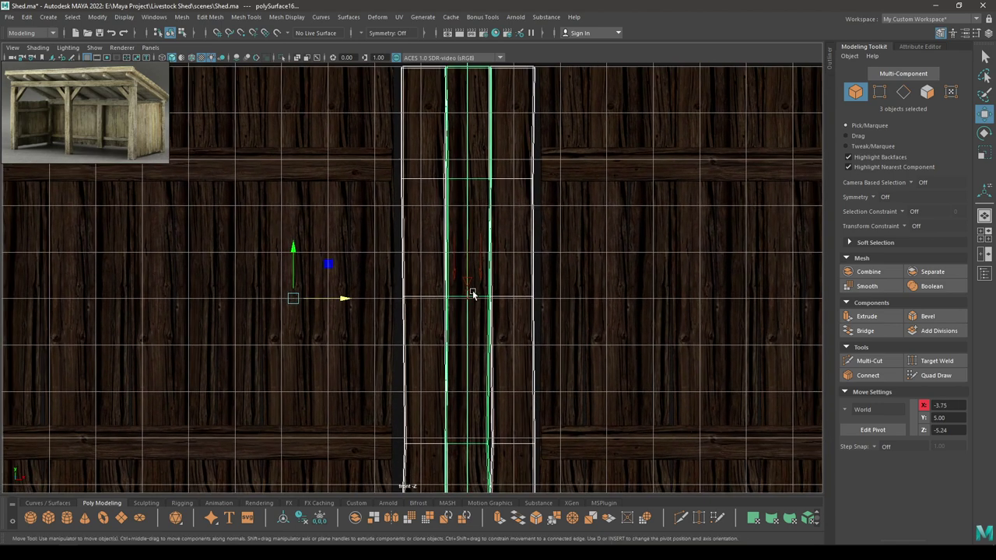
left_click(418, 271)
scroll(420, 273, "down", 3)
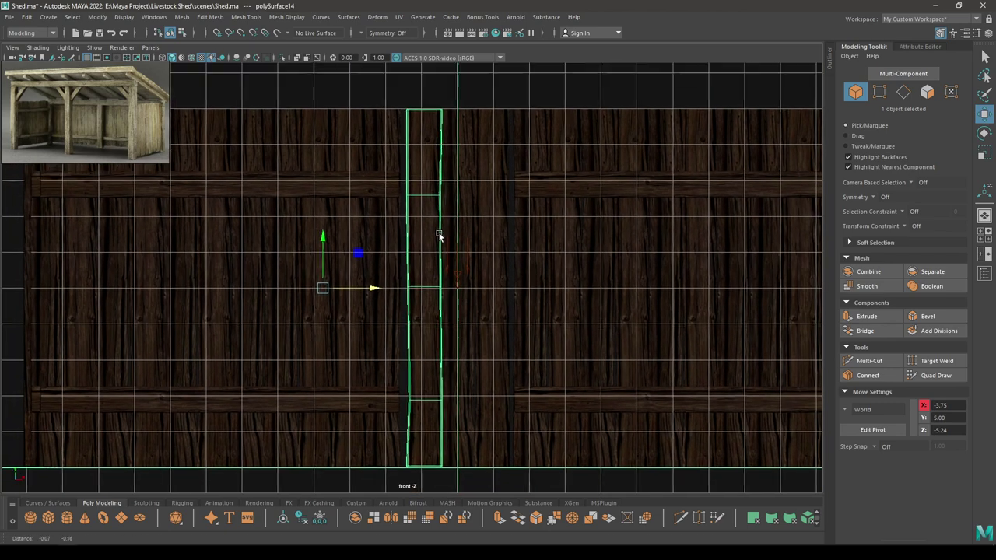
scroll(393, 109, "down", 1)
key("F9")
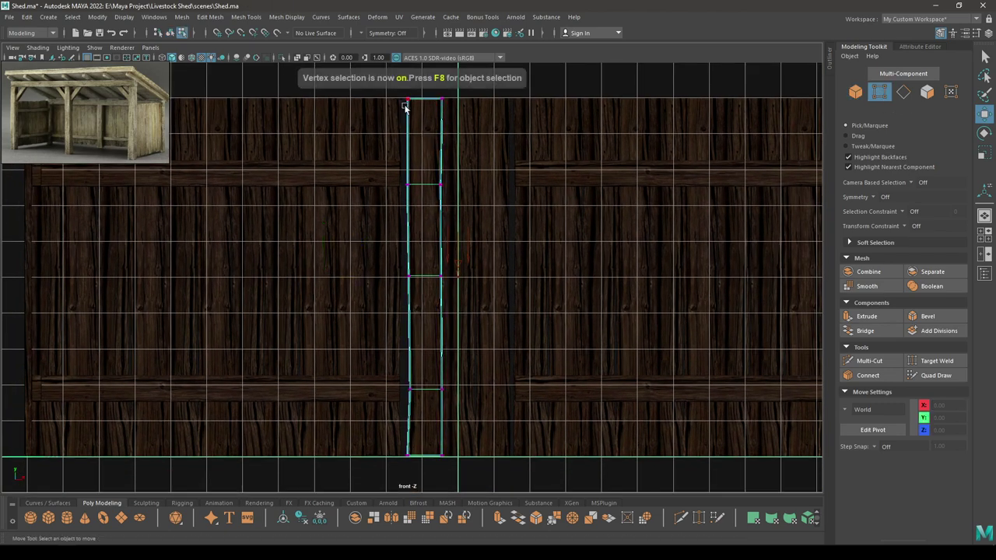
left_click_drag(394, 90, 413, 473)
scroll(409, 479, "up", 4)
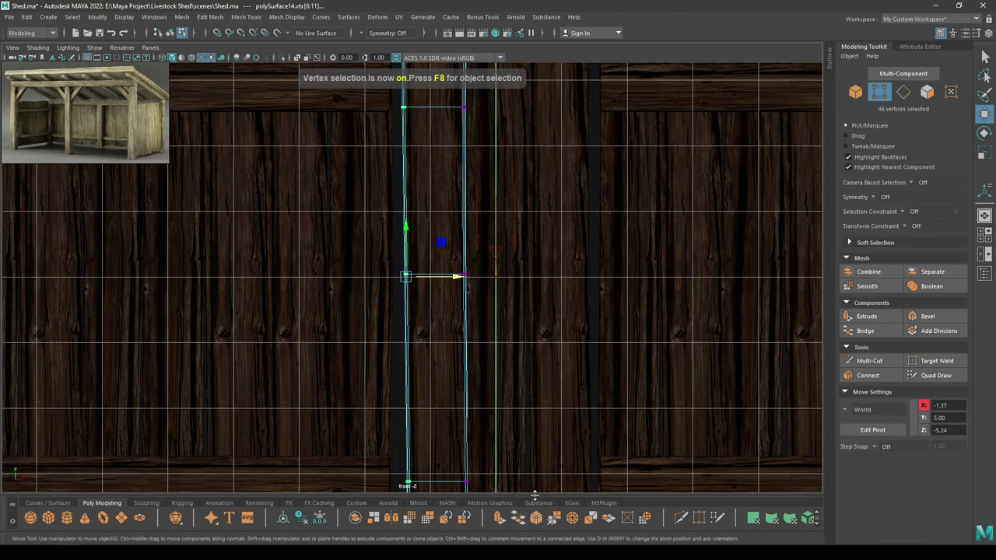
left_click_drag(454, 276, 437, 278)
- Move the leftmost filler plank's lower outer vertices to X -1.59 and its lower inner vertices to X -0.50
middle_click_drag(473, 305, 483, 111, "alt")
left_click_drag(386, 322, 446, 355)
middle_click_drag(444, 345, 464, 176, "alt")
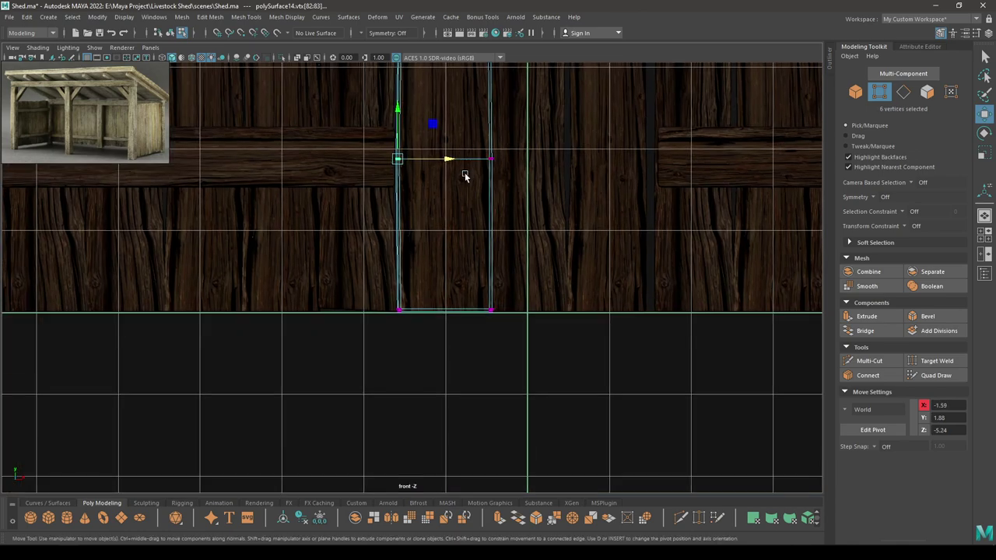
middle_click_drag(516, 267, 524, 331, "alt")
left_click_drag(524, 195, 468, 231)
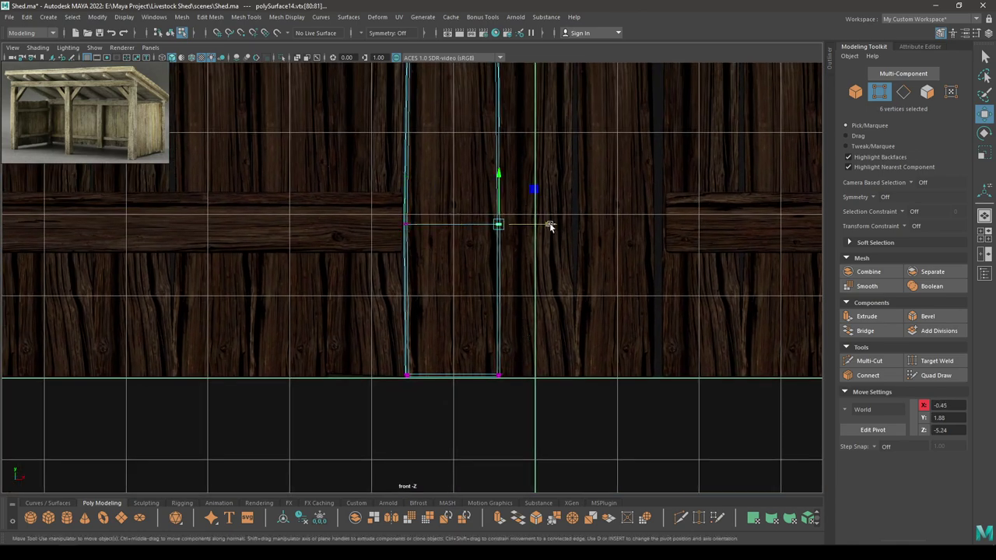
left_click_drag(550, 225, 545, 226)
- Straighten the leftmost filler plank's inner edge by moving its middle vertices to X -0.55 and its upper and top vertices to X -0.54
scroll(521, 165, "down", 3)
middle_click_drag(518, 162, 520, 379, "alt")
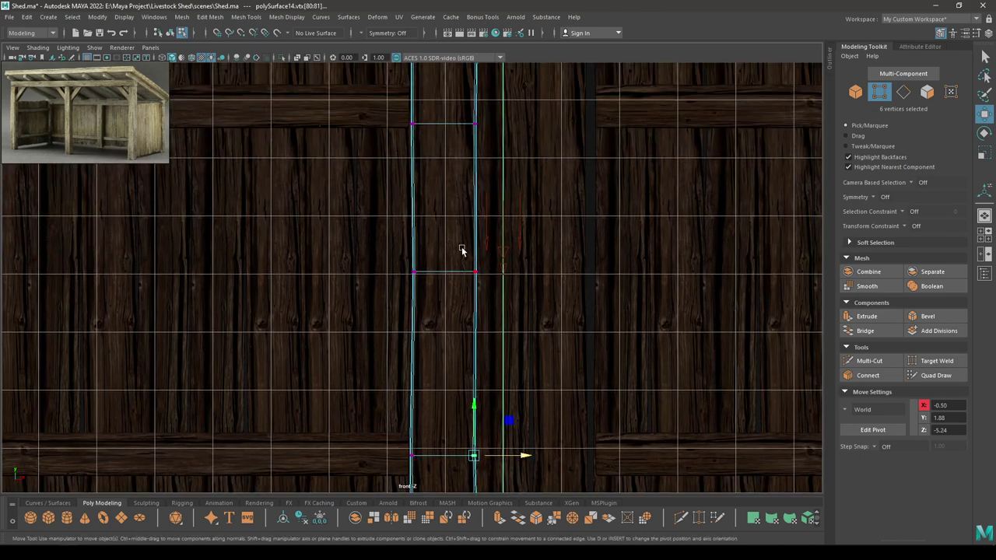
left_click_drag(462, 247, 492, 278)
middle_click_drag(492, 278, 472, 198, "alt")
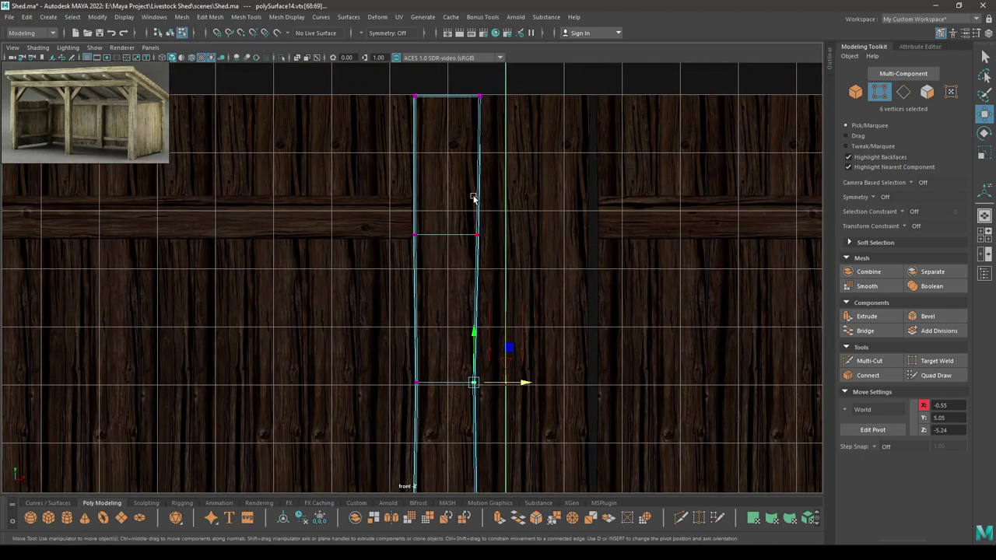
left_click_drag(519, 233, 516, 234)
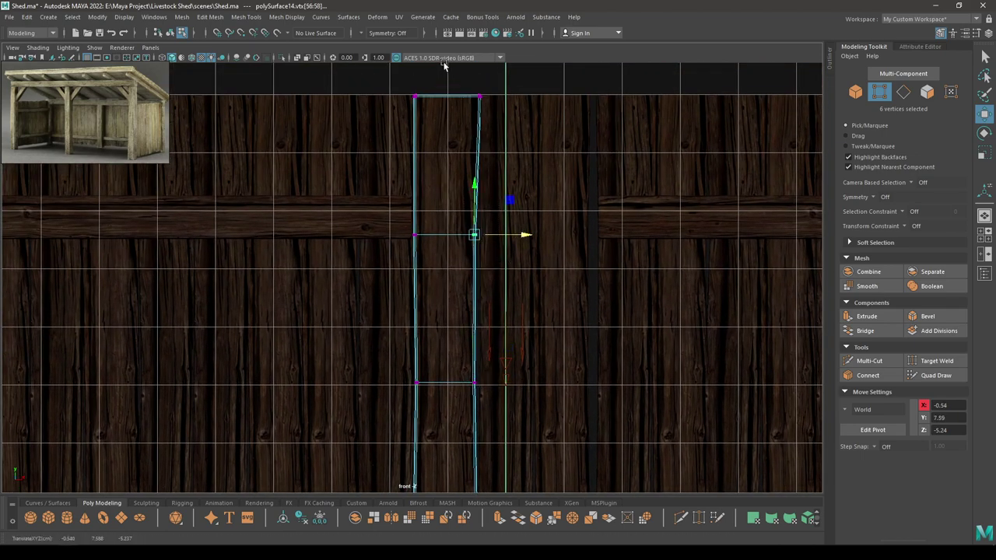
left_click_drag(443, 66, 516, 96)
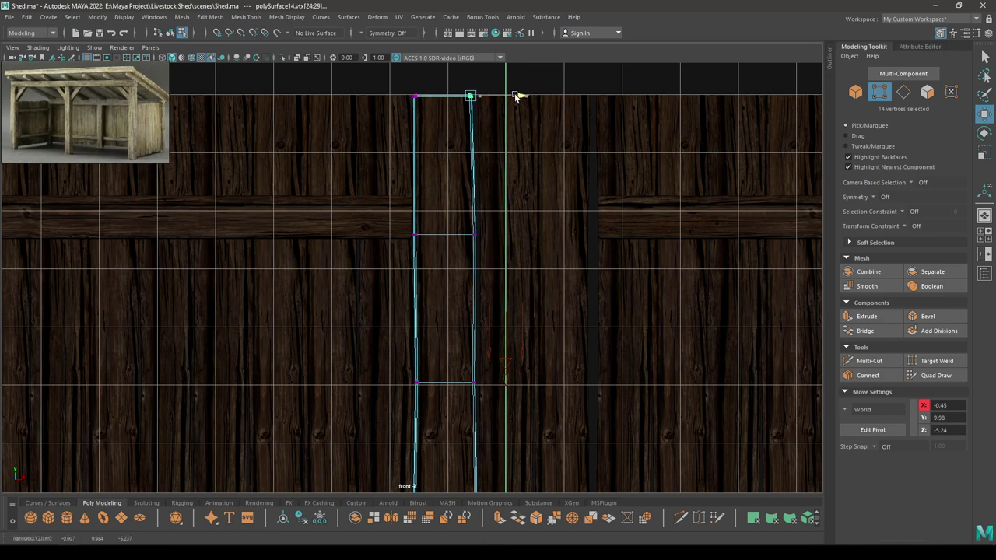
scroll(509, 147, "down", 2)
middle_click_drag(500, 153, 479, 118, "alt")
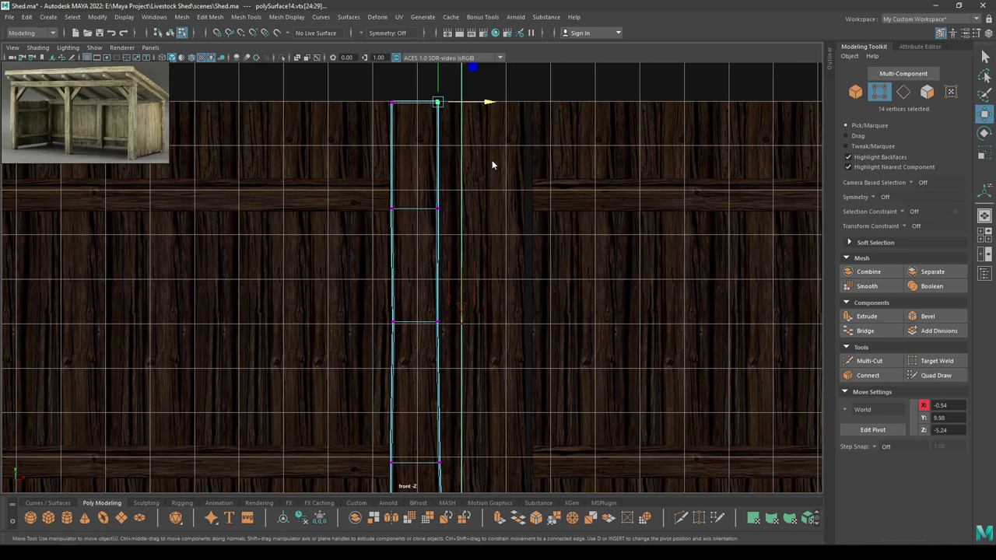
- Move the rightmost filler plank to X -3.61 so it meets the rear right panel
key("F8")
left_click(520, 171)
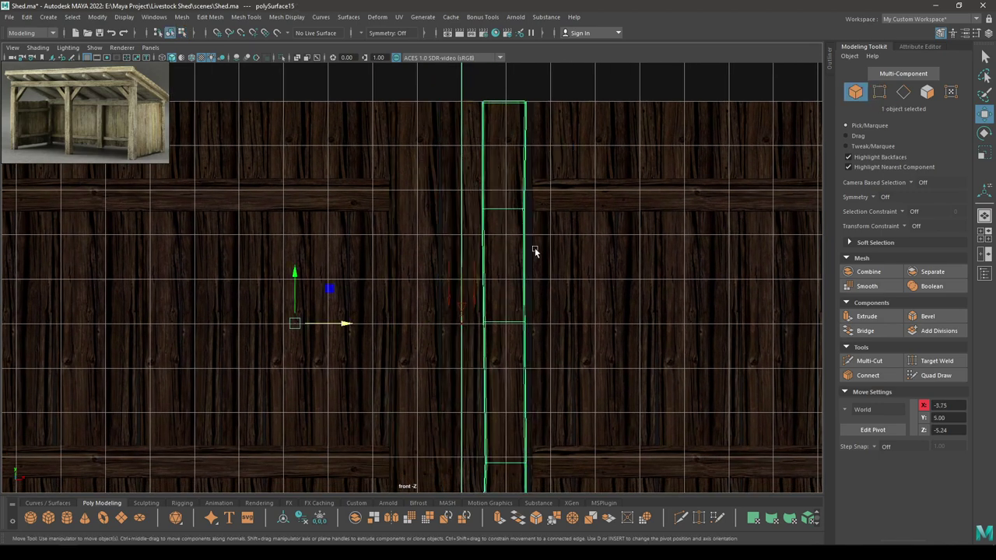
left_click(350, 327)
left_click(510, 322)
left_click_drag(347, 328, 353, 328)
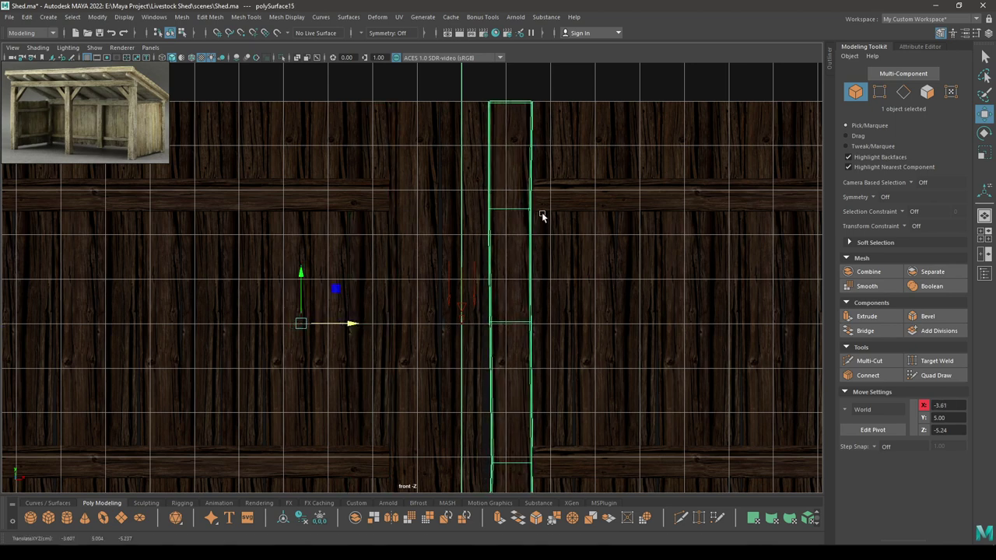
- Widen the rightmost filler plank by moving its inner edge vertices towards the middle filler plank
right_click_drag(517, 165, 469, 163)
left_click_drag(476, 172, 527, 211)
left_click_drag(466, 84, 532, 107)
middle_click_drag(544, 224, 543, 81, "alt")
scroll(498, 175, "up", 1)
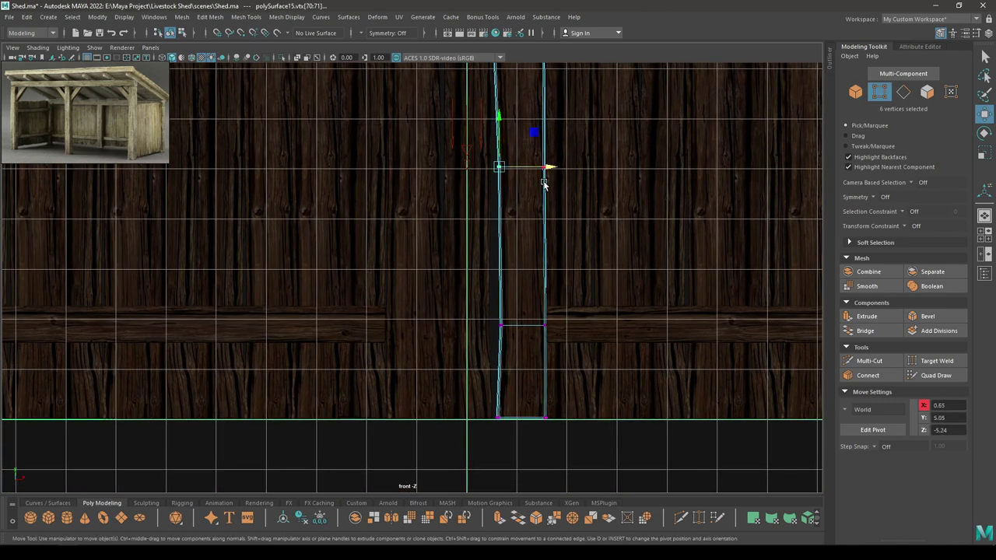
left_click_drag(549, 166, 545, 167)
left_click_drag(453, 311, 525, 326)
left_click_drag(474, 396, 547, 424)
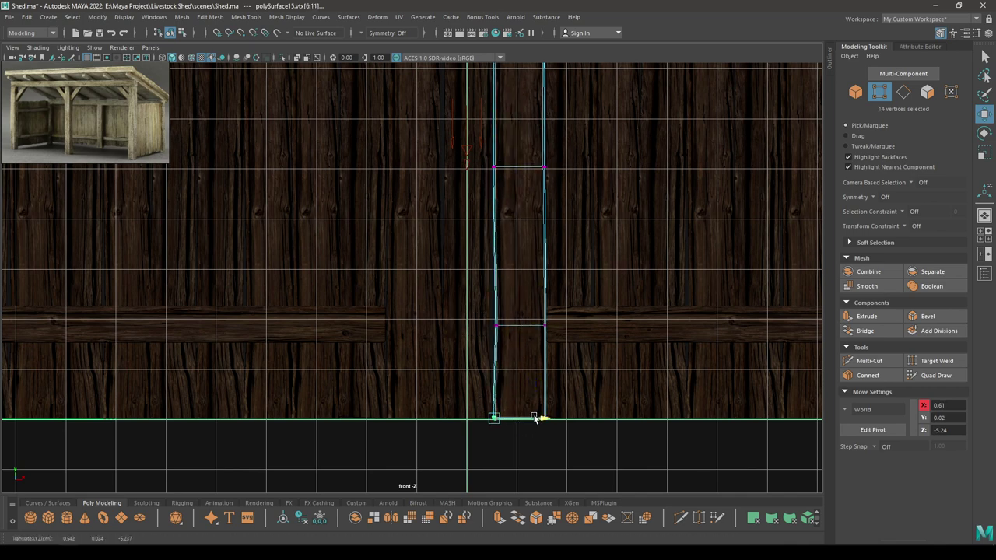
- Return to object selection and examine the filled gap in the rear wall in perspective
right_click_drag(444, 237, 534, 187)
left_click(453, 228)
key("space")
left_click_drag(463, 242, 464, 221)
left_click_drag(465, 222, 466, 262, "alt")
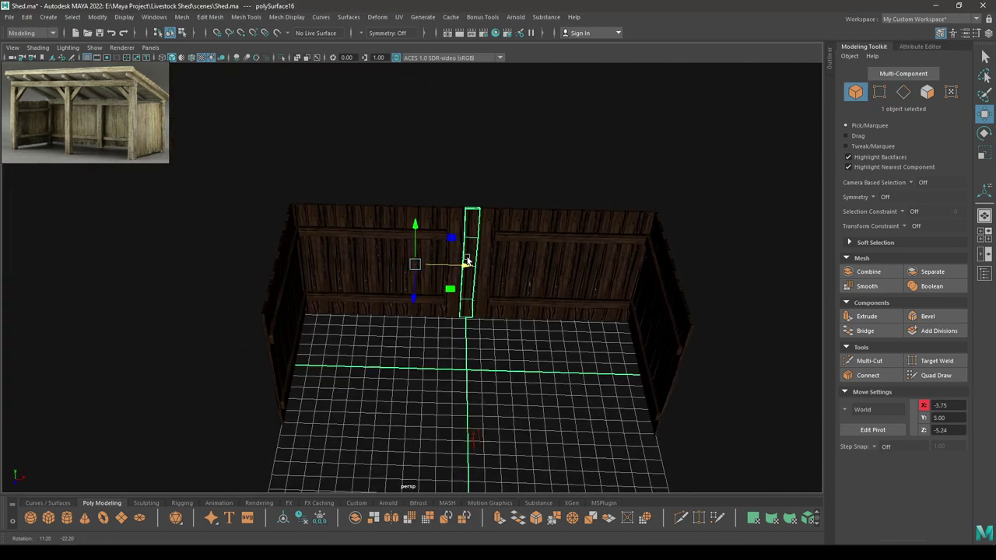
left_click(519, 309)
mouse_move(520, 309)
right_mouse_down("alt")
mouse_move(553, 342)
mouse_move(507, 322)
right_mouse_up("alt")
left_click_drag(507, 322, 524, 310, "alt")
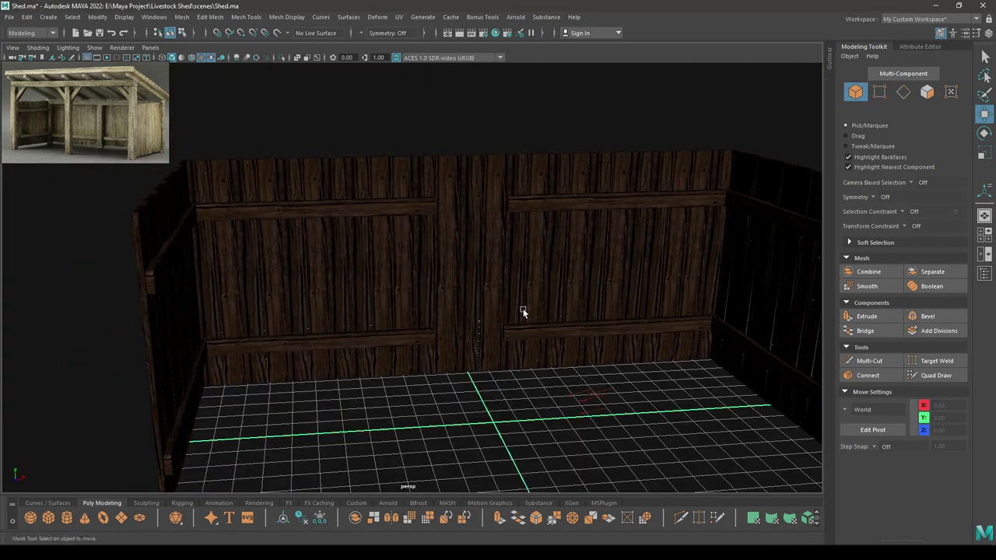
right_click_drag(524, 311, 529, 328, "alt")
left_click_drag(514, 272, 480, 270, "alt")
right_click_drag(480, 270, 497, 279, "alt")
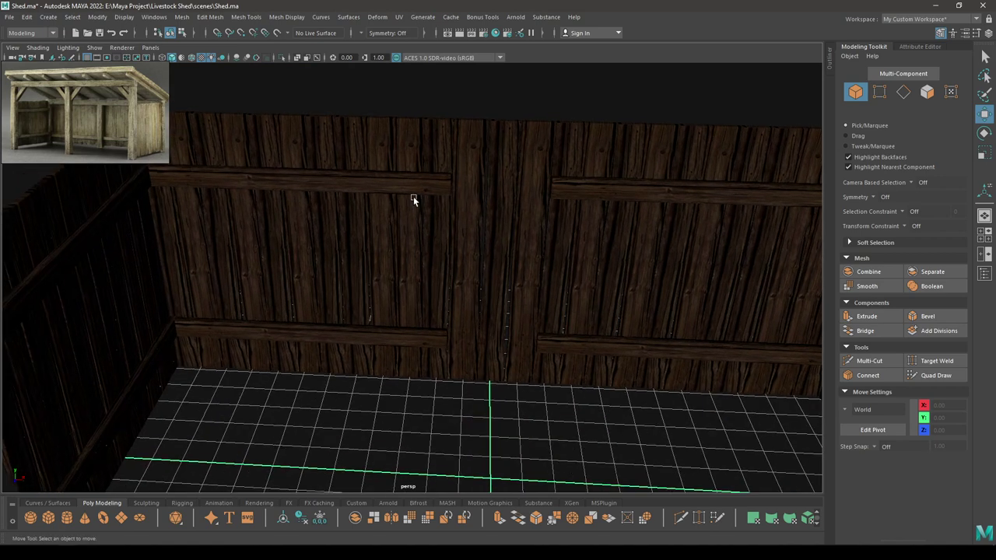
- Extend the rear left panel's upper beam across the filler planks to X 1.49 in the front view
left_click(414, 196)
key("space")
left_click_drag(413, 191, 412, 212)
right_click_drag(411, 193, 396, 164)
left_click_drag(396, 164, 476, 224)
left_click_drag(492, 190, 562, 191)
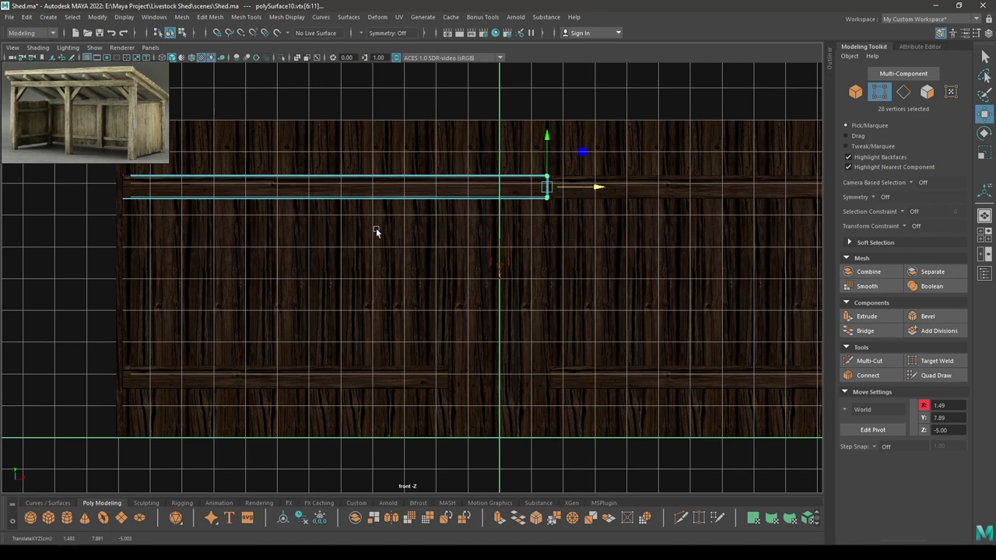
middle_click_drag(375, 231, 371, 180, "alt")
- Extend the rear left panel's lower beam across the filler planks to X 1.52
left_click(393, 330)
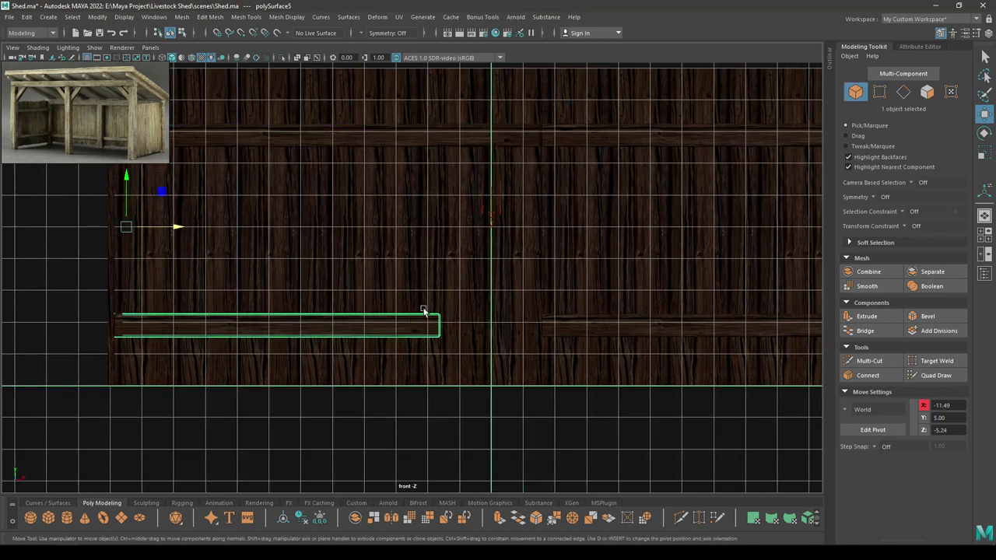
key("F9")
left_click_drag(424, 310, 562, 337)
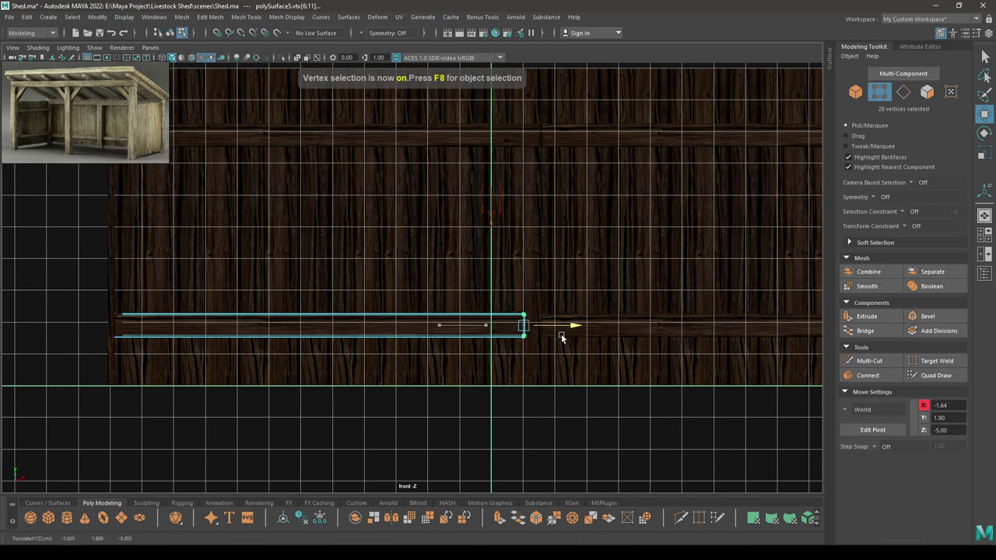
right_click_drag(577, 338, 490, 320, "alt")
middle_click_drag(502, 323, 330, 359, "alt")
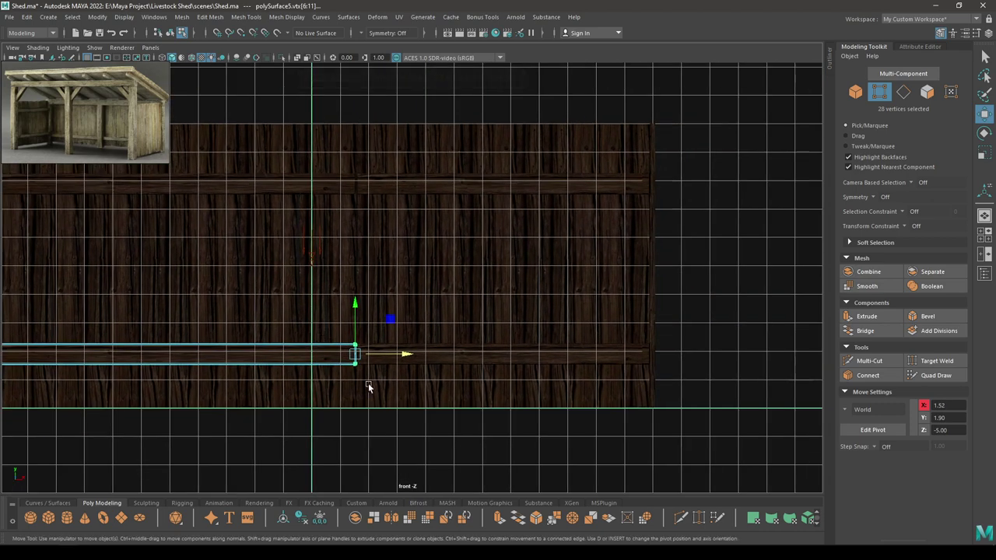
right_click_drag(369, 386, 347, 380, "alt")
middle_click_drag(391, 357, 461, 349, "alt")
right_click_drag(362, 350, 408, 250)
- Separate the rear right panel into individual pieces and delete its two horizontal beams
left_click(519, 359)
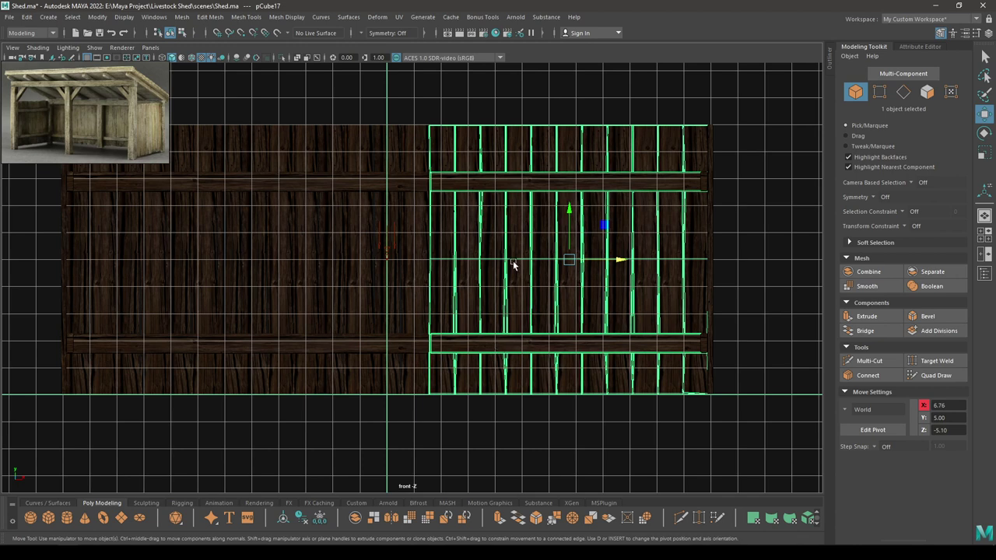
right_click_drag(513, 261, 512, 469)
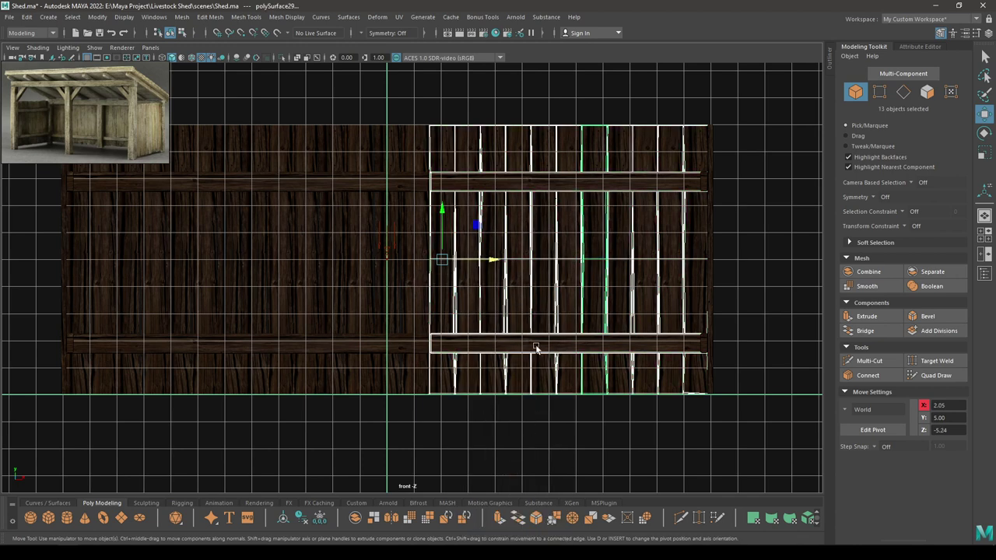
left_click(533, 340)
key("Delete")
left_click(500, 185)
key("Delete")
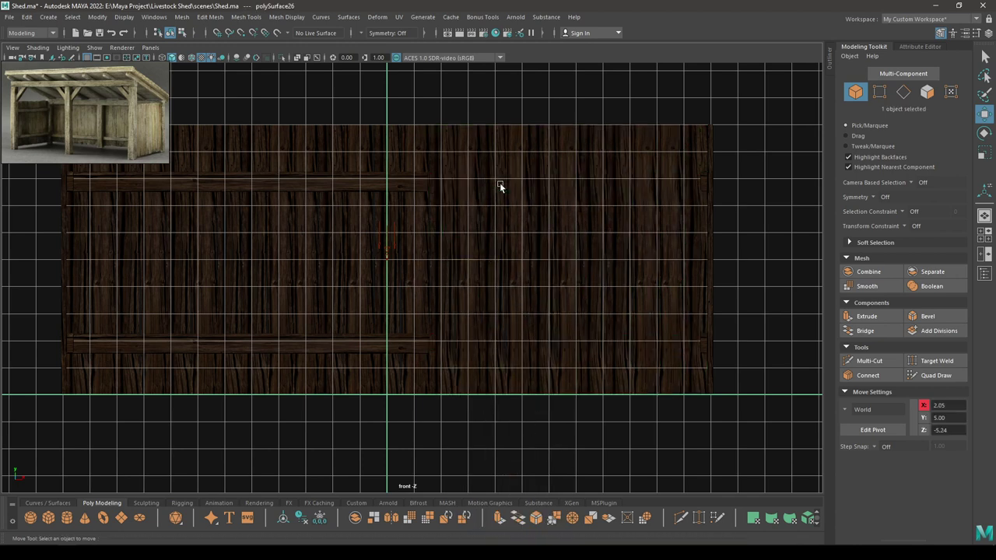
- Delete the lower horizontal beam of the rear left panel
left_click(393, 183)
left_click(313, 345)
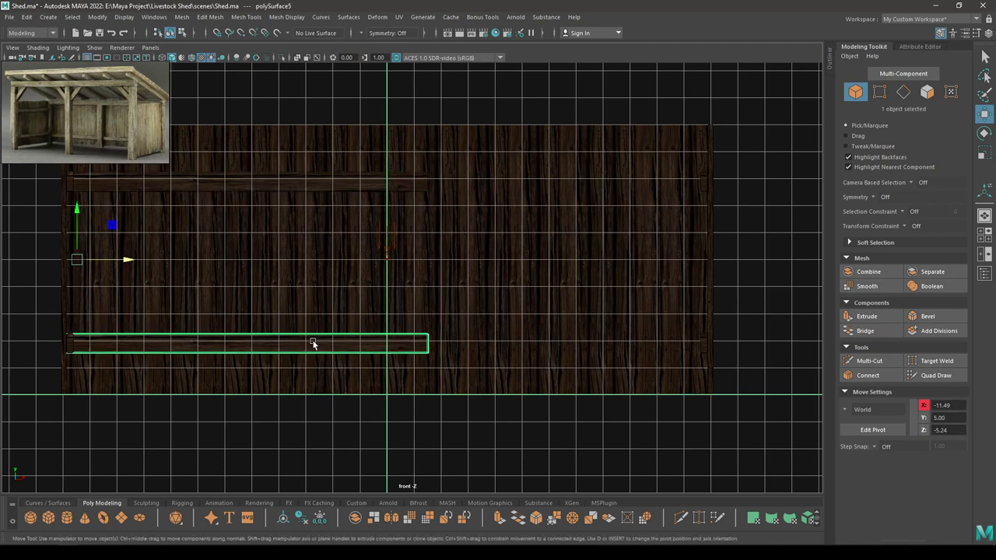
left_click(322, 316)
- Stretch the remaining upper beam across the whole rear wall by moving its end vertices to X 11.91
left_click(354, 183)
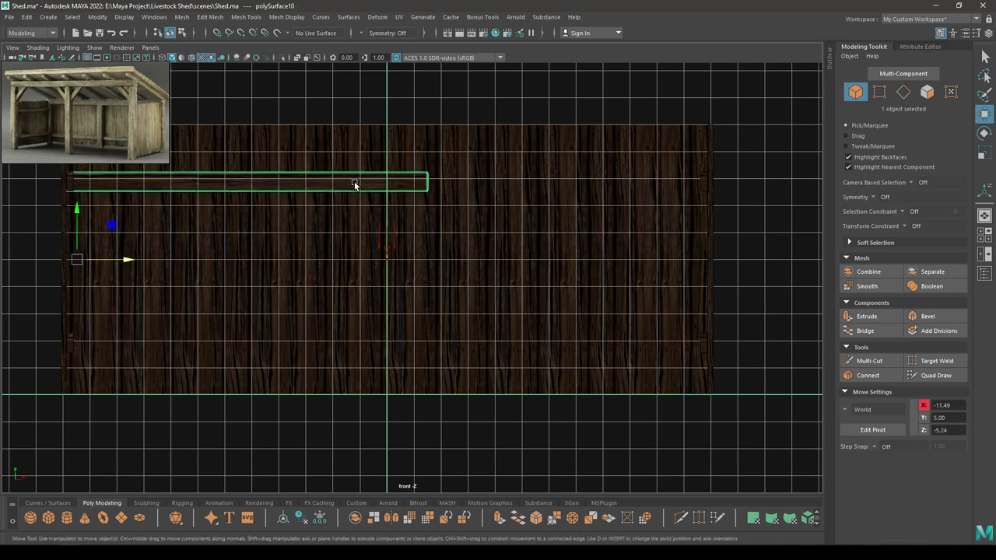
key("F8")
left_click_drag(447, 206, 391, 142)
left_click_drag(473, 181, 759, 193)
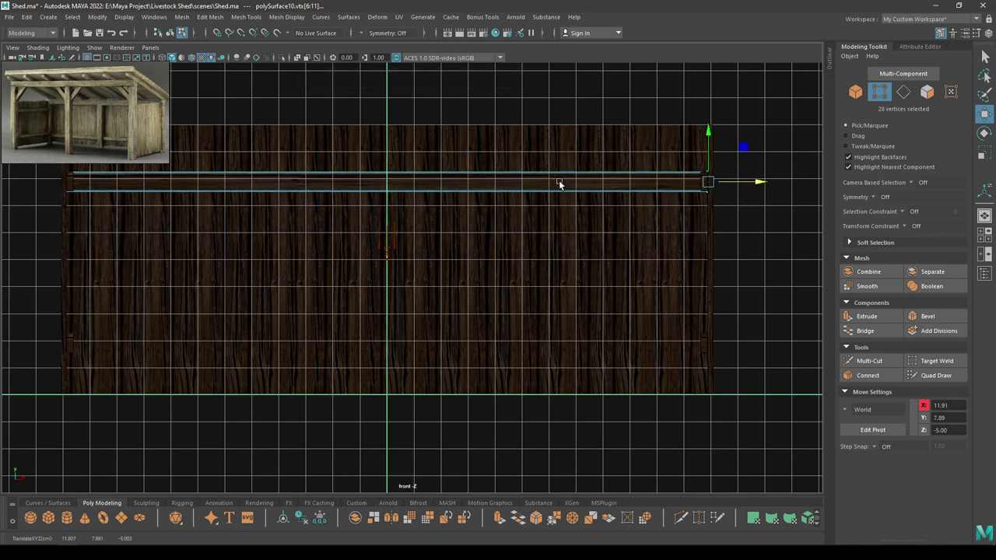
key("F8")
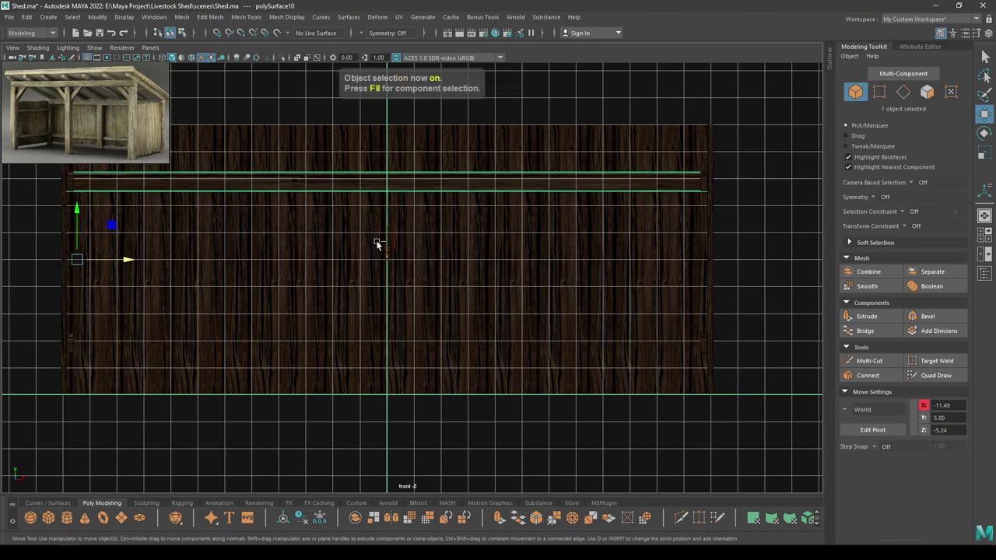
- Return to the perspective view and switch to the UV Editing workspace with the stretched beam selected
key("space")
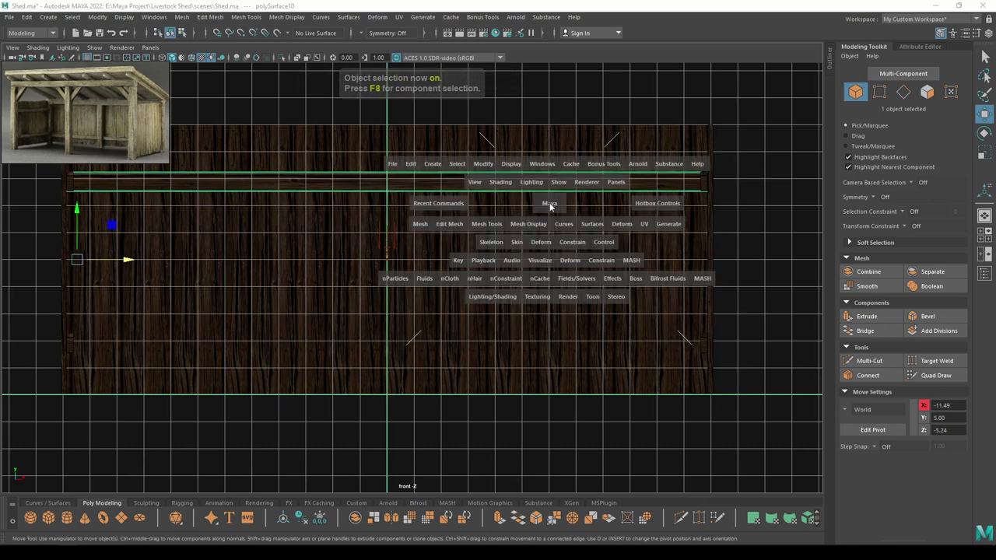
left_click_drag(550, 205, 467, 231)
right_click_drag(466, 231, 447, 145, "alt")
left_click_drag(446, 145, 805, 104, "alt")
left_click(919, 20)
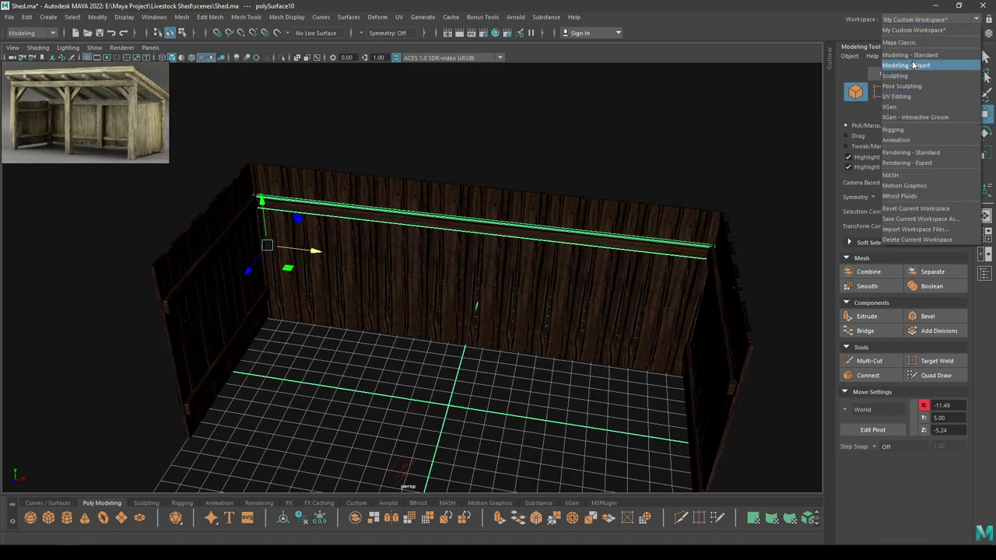
left_click(964, 96)
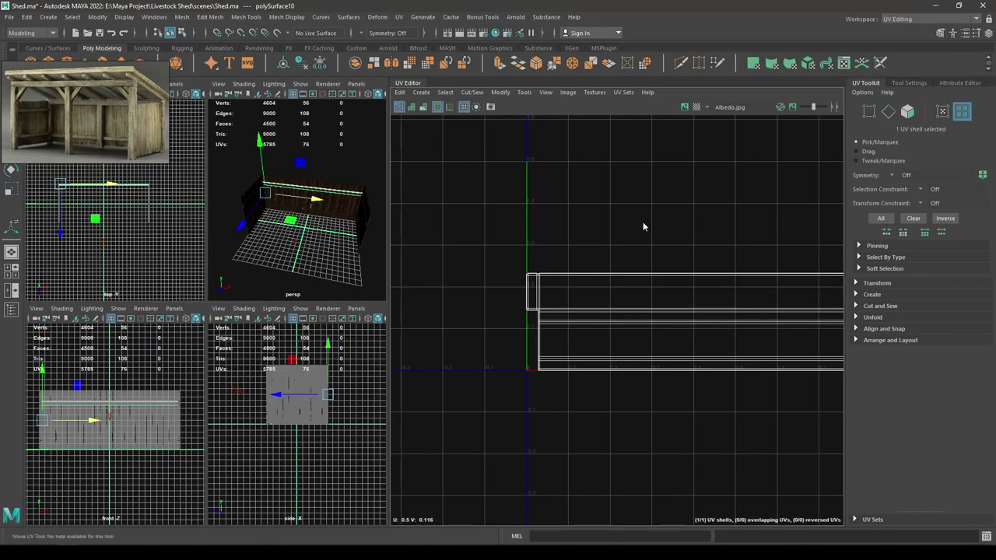
- Unfold the stretched beam's UV shell and lay it out within the UV tile
left_click(605, 278)
right_click(632, 221, "shift")
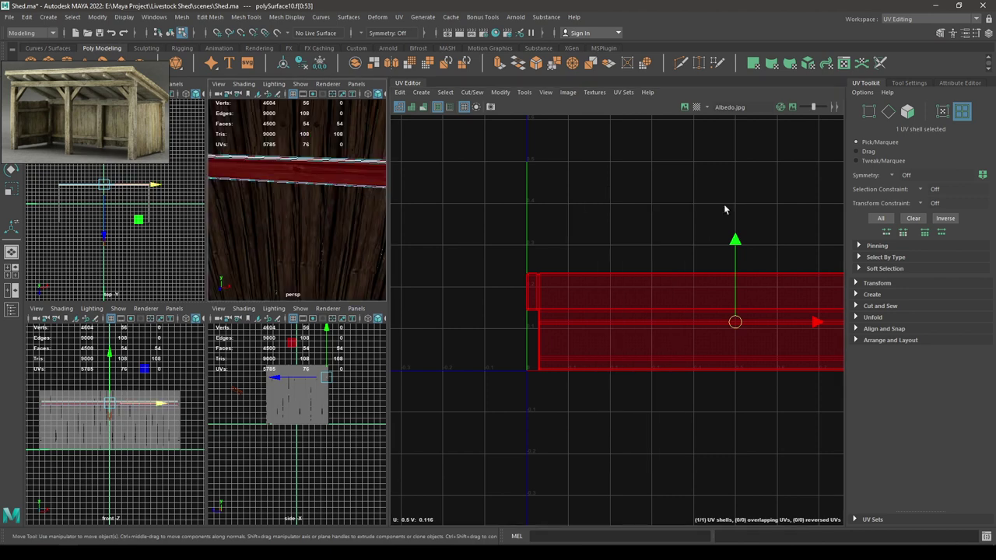
right_click_drag(724, 205, 575, 213, "shift")
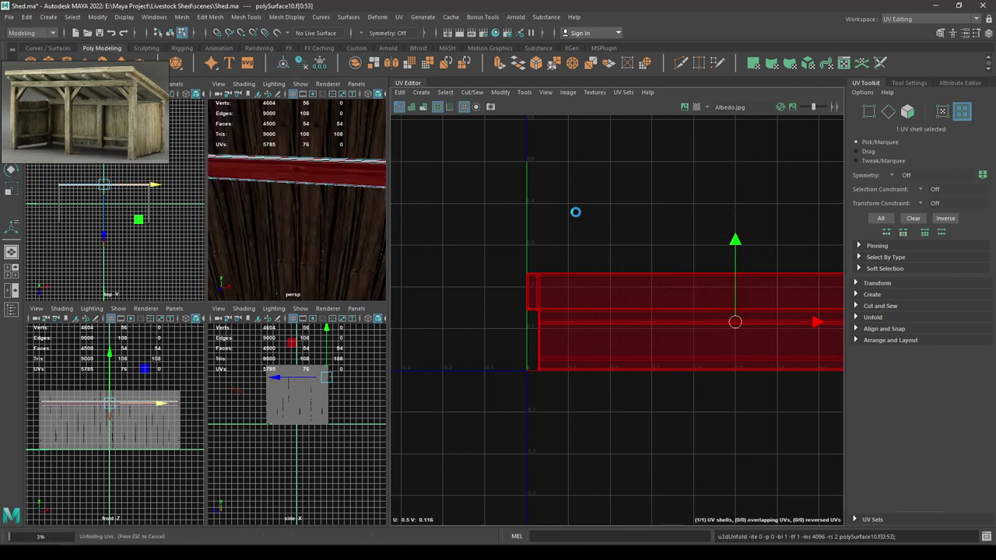
key("f")
right_click_drag(658, 214, 485, 261, "shift")
left_click_drag(301, 239, 324, 196, "alt")
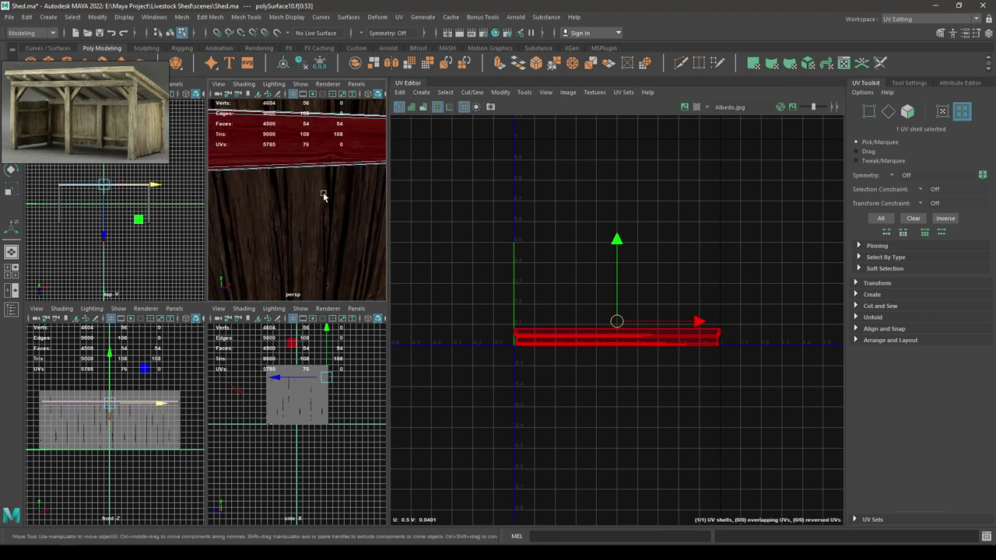
right_click_drag(338, 239, 298, 199, "alt")
- Switch back to My Custom Workspace and return to object selection
left_click(902, 19)
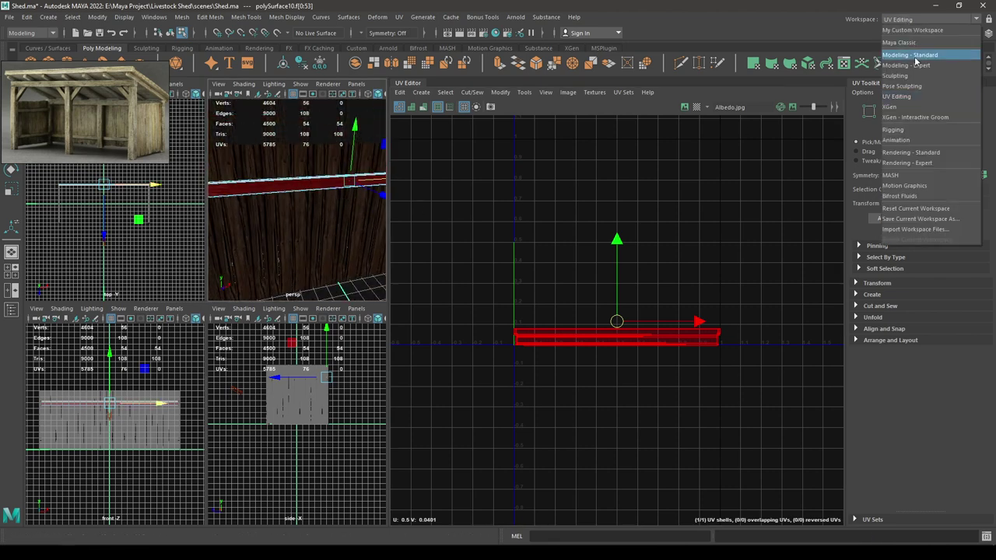
left_click(914, 31)
right_click_drag(466, 177, 514, 164)
left_click(537, 248)
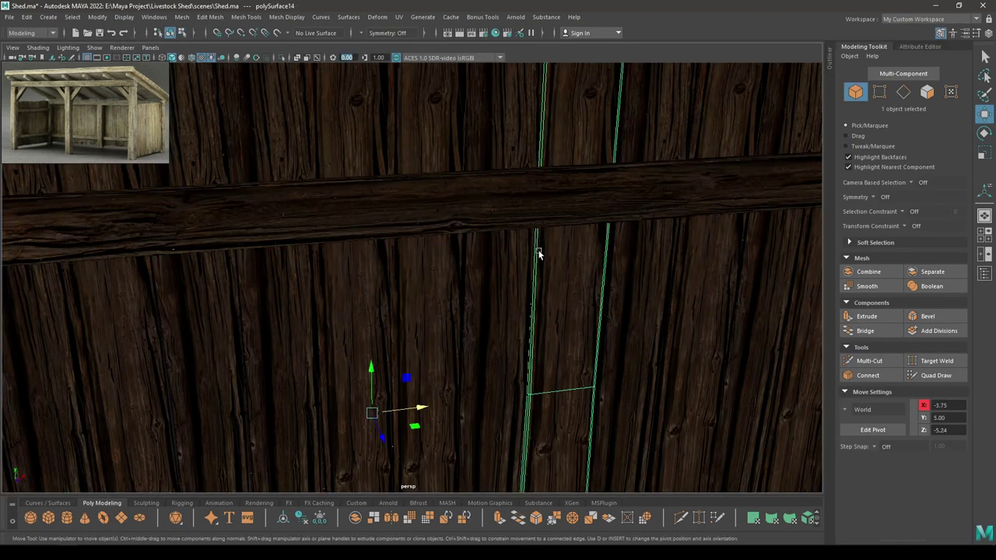
- Duplicate the upper horizontal beam of the rear wall and move the copy down to about Y -0.16
right_click_drag(537, 248, 511, 256, "alt")
left_click_drag(510, 256, 482, 226, "alt")
right_click_drag(482, 225, 439, 209, "alt")
left_click_drag(438, 208, 542, 230, "alt")
middle_click_drag(542, 231, 529, 162, "alt")
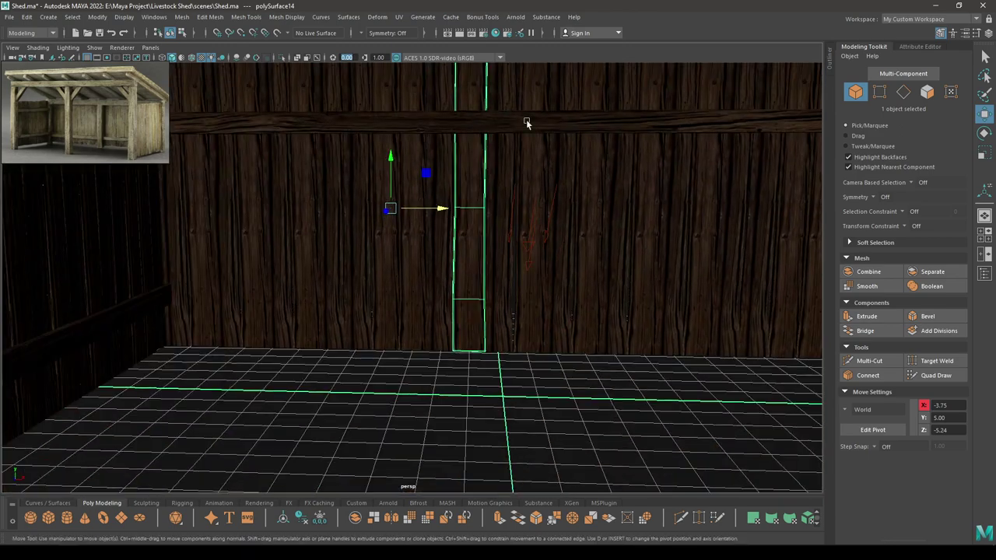
left_click(526, 120)
right_click_drag(526, 120, 524, 109, "alt")
left_click_drag(524, 109, 489, 145, "alt")
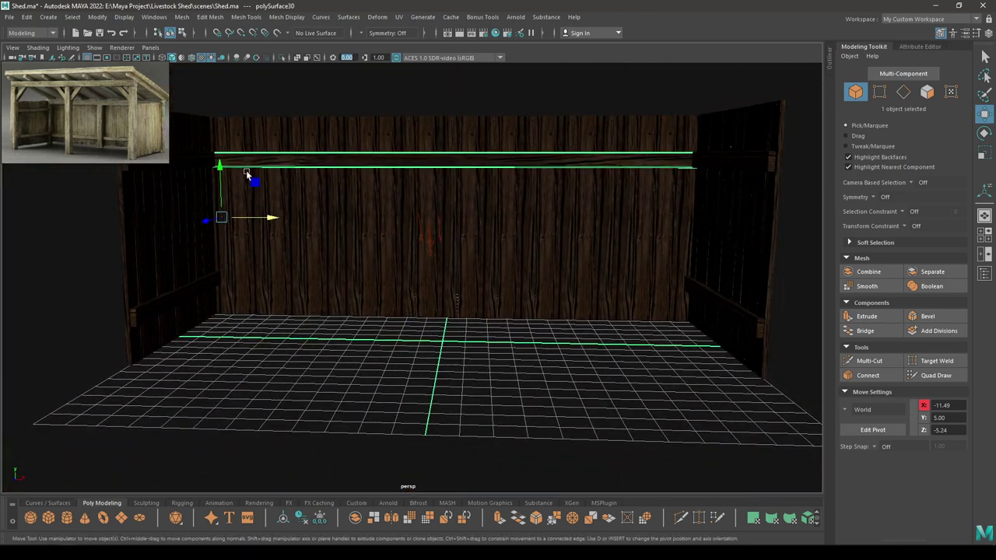
left_click_drag(225, 169, 239, 269)
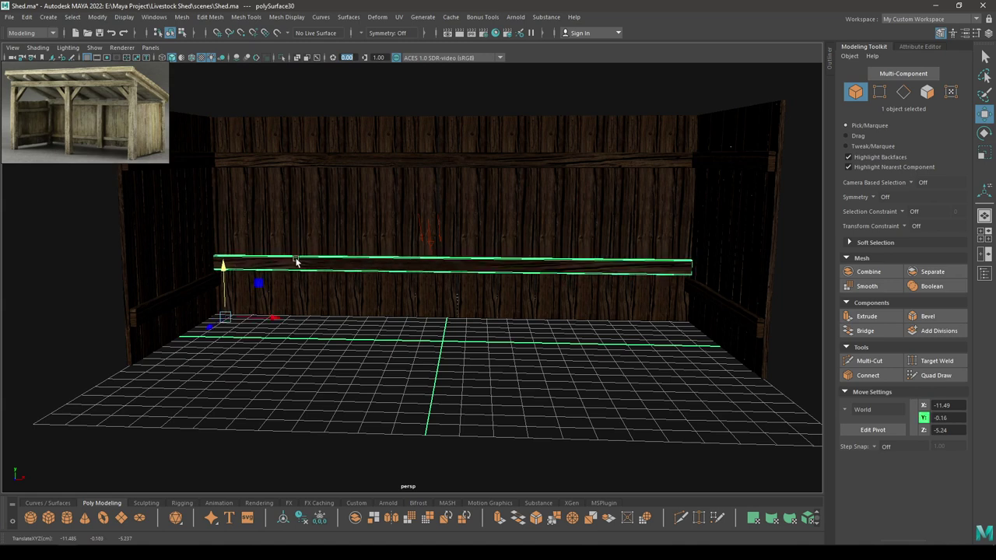
- Refine the lower rear beam's height to Y -0.97 in the front view, deselect it and save the scene
key("space")
left_click_drag(300, 281, 311, 296)
mouse_move(76, 348)
left_mouse_down()
mouse_move(84, 371)
mouse_move(85, 345)
left_mouse_up()
key("space")
scroll(210, 357, "down", 7)
left_click_drag(364, 293, 327, 319, "alt")
left_click(345, 381)
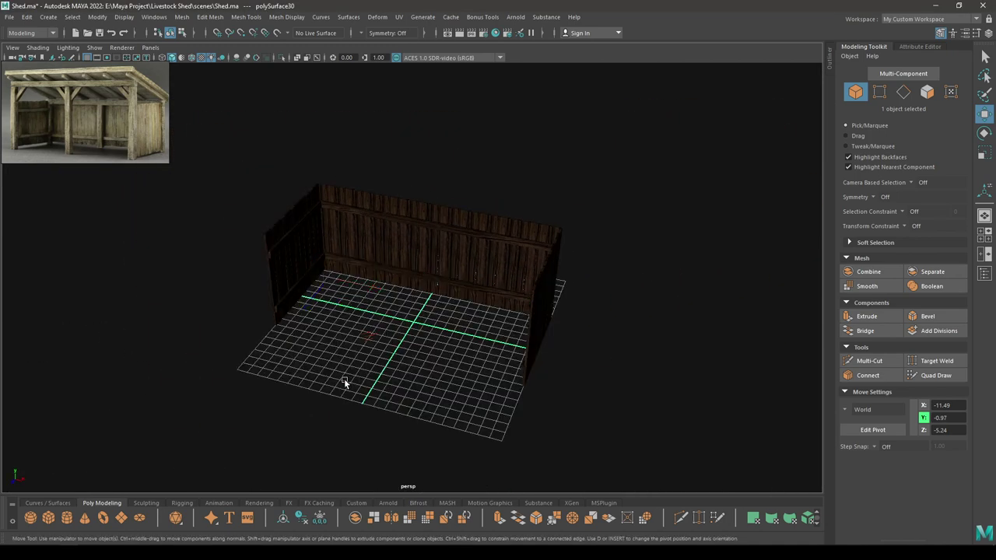
left_click_drag(345, 381, 451, 284, "alt")
key("ctrl+s")
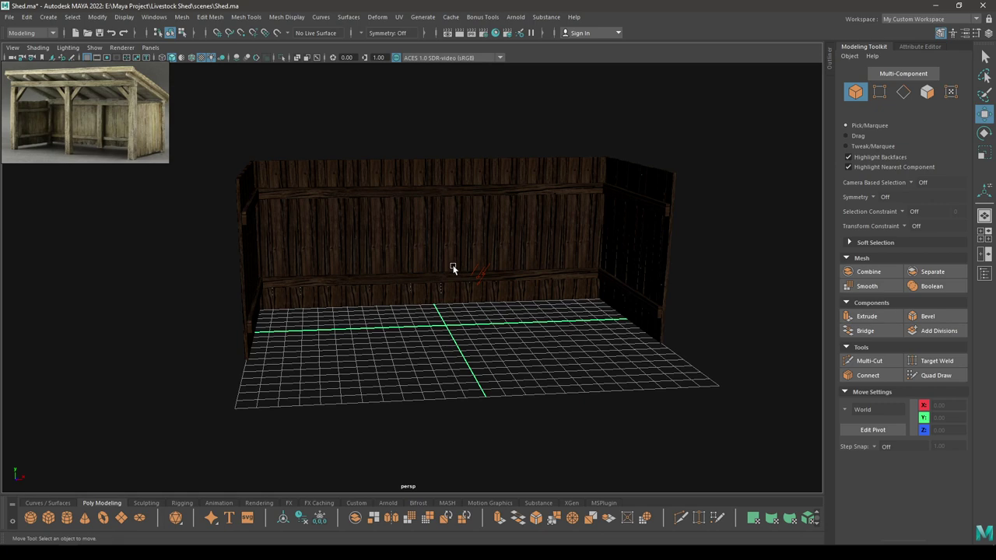
- Duplicate the upper rear beam and rotate the copy to stand vertically in the front view
right_click_drag(453, 234, 389, 280, "alt")
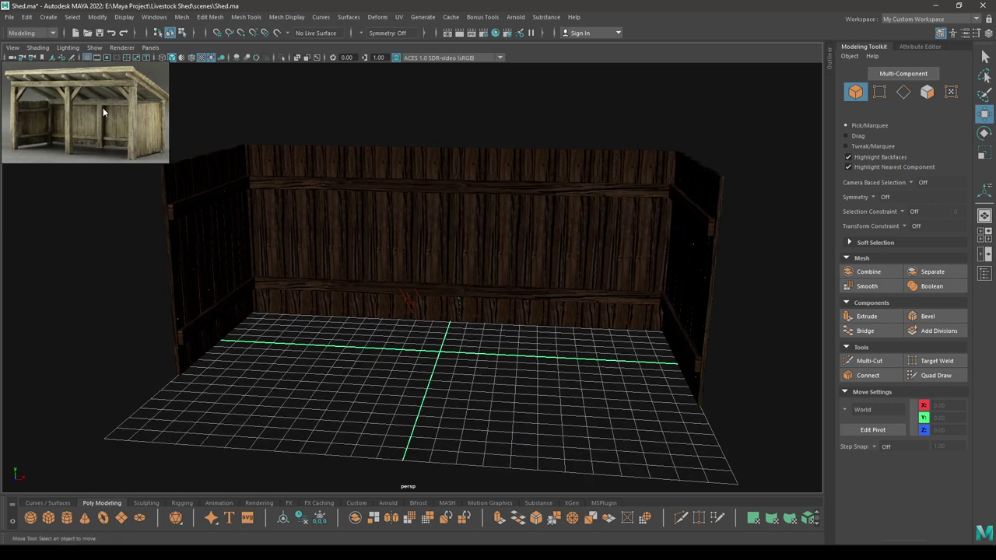
left_click(444, 194)
left_click_drag(469, 209, 441, 266, "alt")
key("space")
key("e")
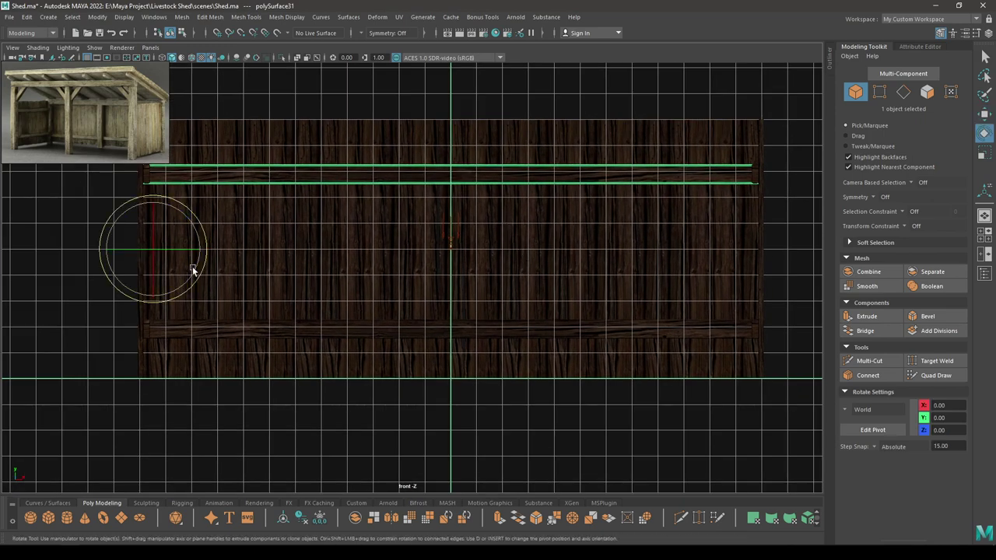
left_click_drag(202, 274, 151, 311)
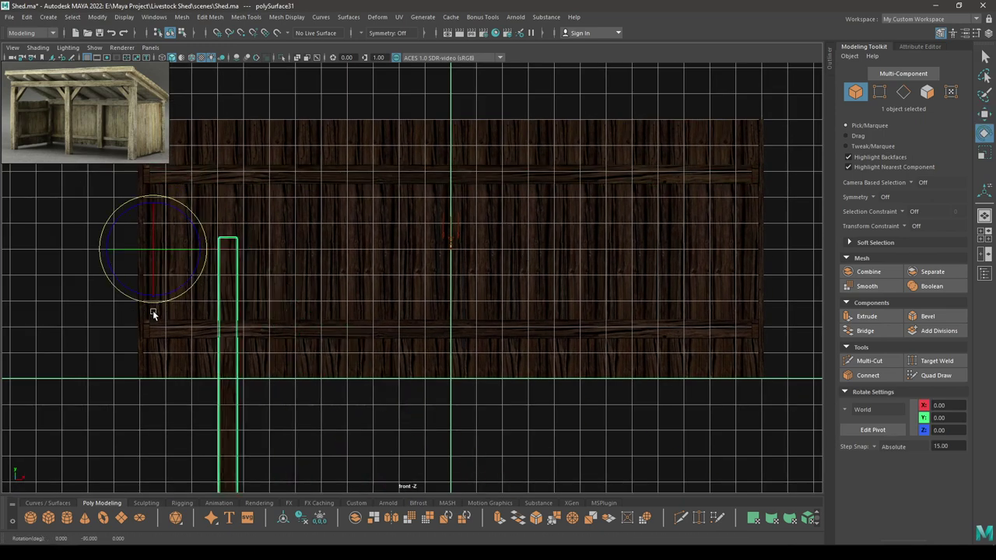
key("w")
- Center the vertical beam's pivot, then move it to X 0 and Y -4.35 with its top meeting the upper beam
scroll(218, 302, "down", 1)
middle_click_drag(253, 392, 333, 331, "alt")
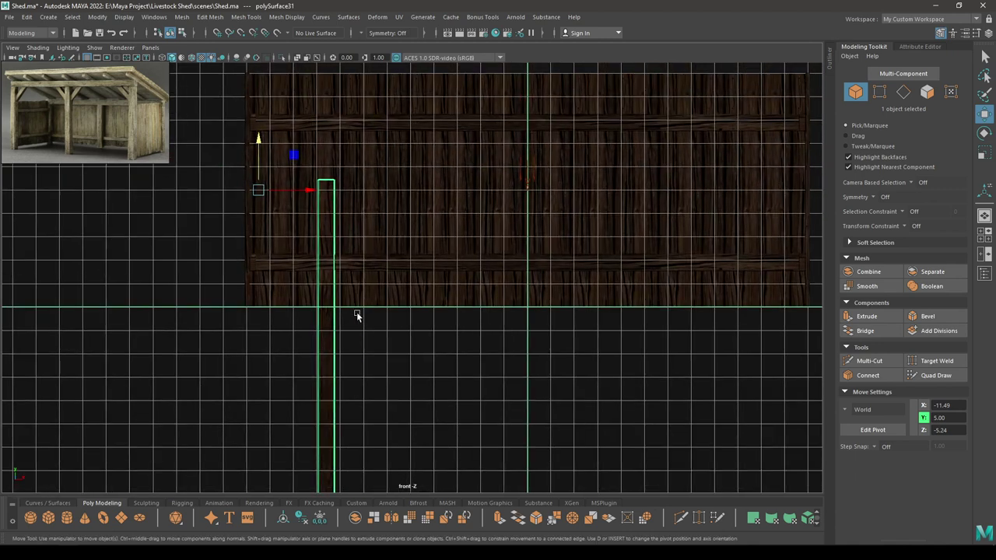
key("space")
left_click_drag(266, 229, 296, 300)
left_click_drag(326, 411, 326, 380)
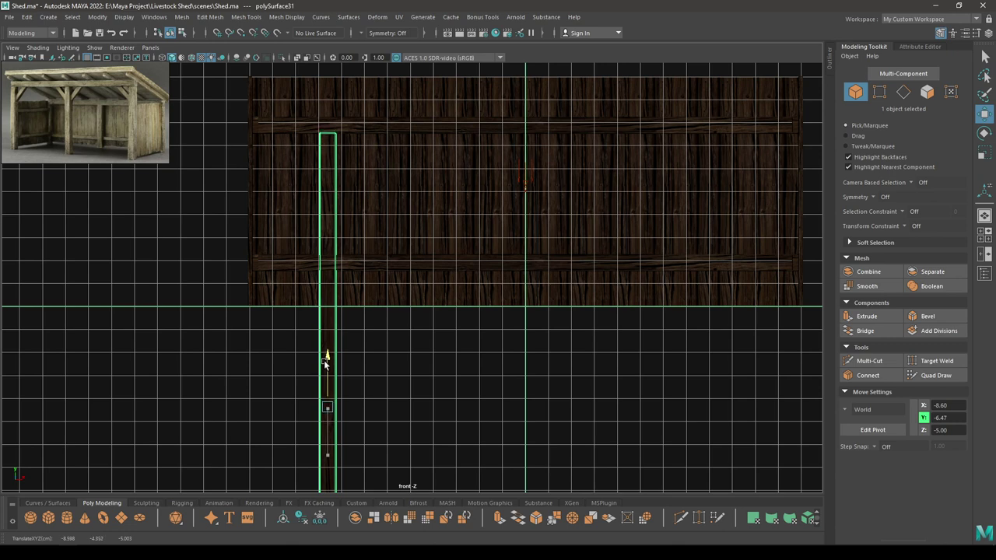
left_click_drag(383, 410, 582, 393)
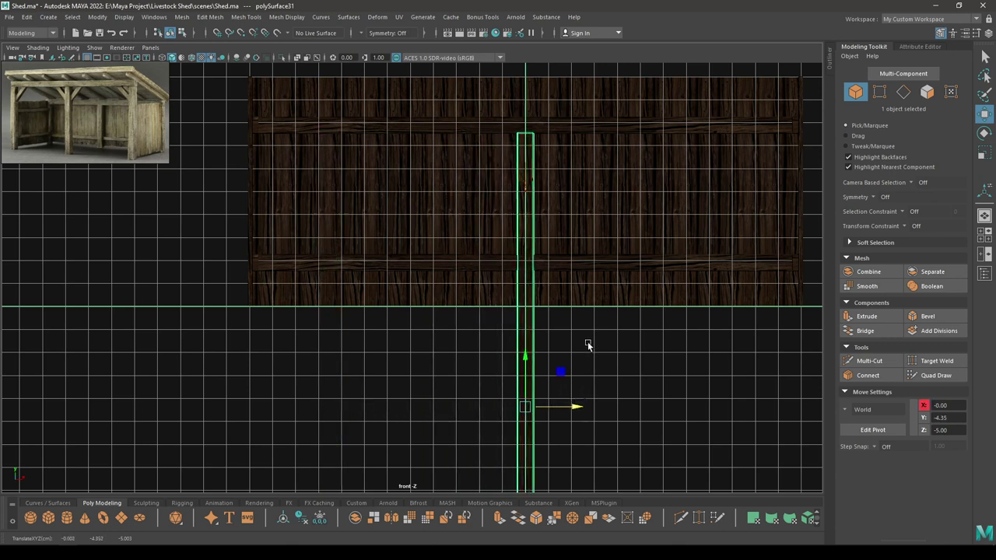
- Shorten the vertical post by raising its bottom end vertices to Y 2.31, just above the lower beam
key("F9")
scroll(618, 382, "down", 1)
middle_click_drag(620, 321, 606, 286, "alt")
left_click_drag(588, 385, 444, 488)
middle_click_drag(503, 415, 519, 443, "alt")
left_click_drag(524, 415, 527, 66)
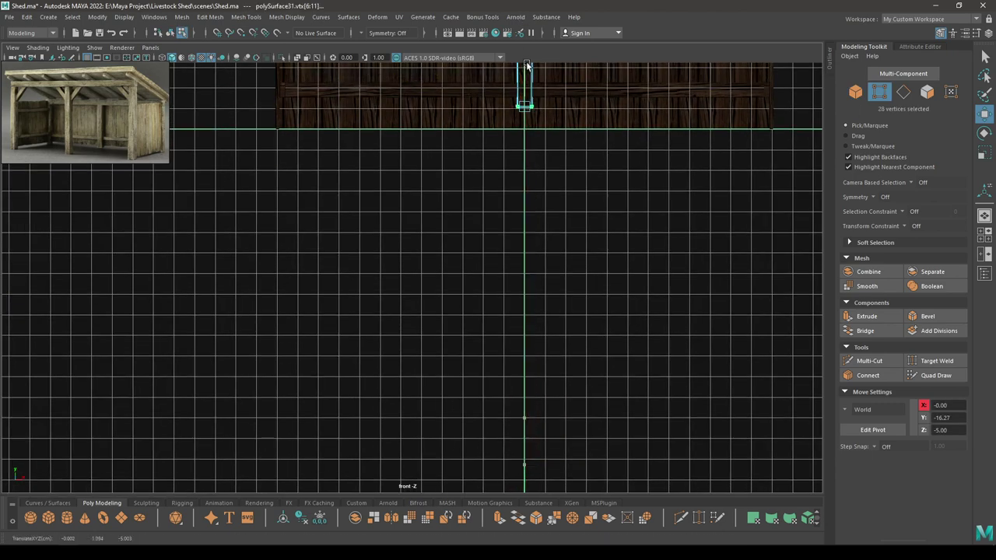
key("f")
middle_click_drag(446, 242, 509, 342, "alt")
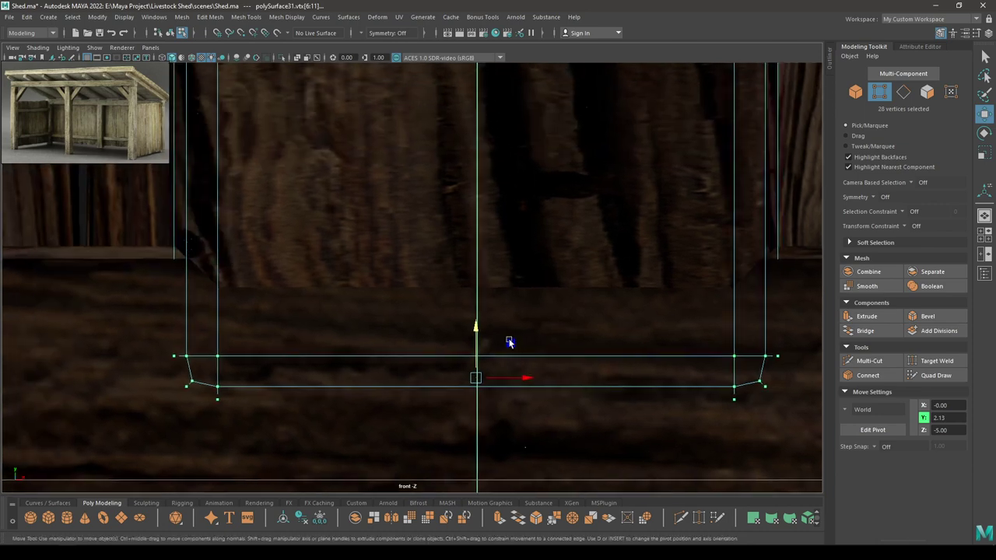
left_click_drag(473, 333, 477, 179)
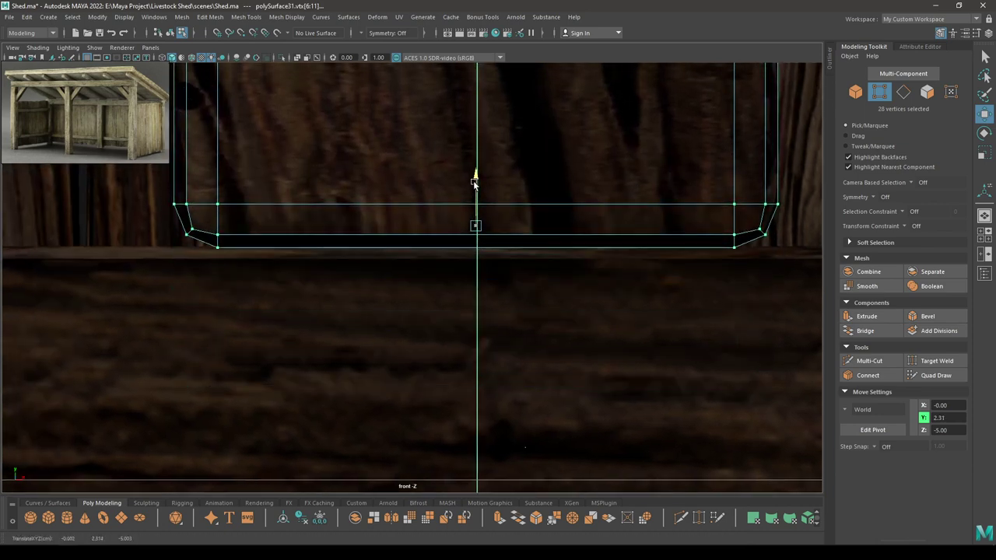
scroll(486, 218, "down", 6)
scroll(470, 269, "up", 2)
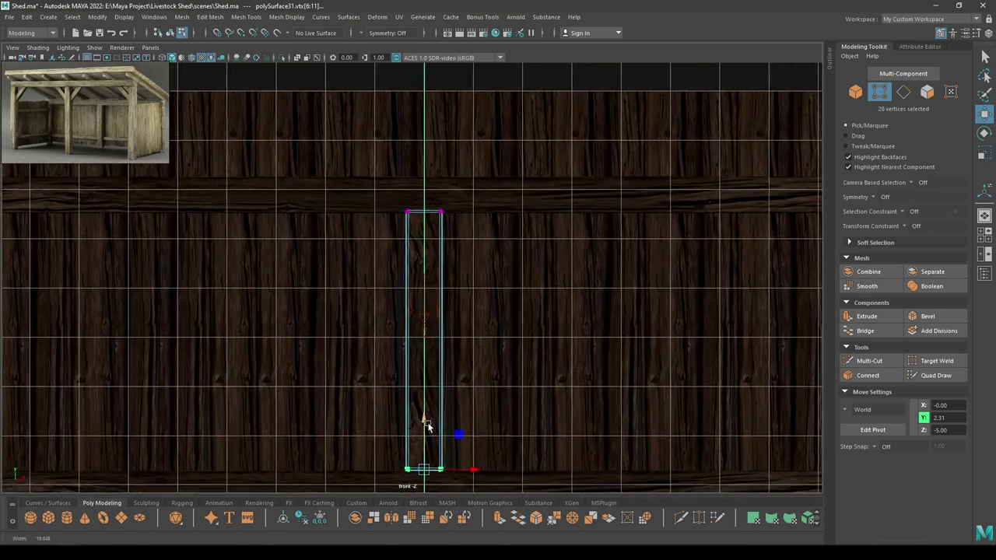
right_click_drag(419, 263, 453, 259)
right_click_drag(425, 235, 427, 235)
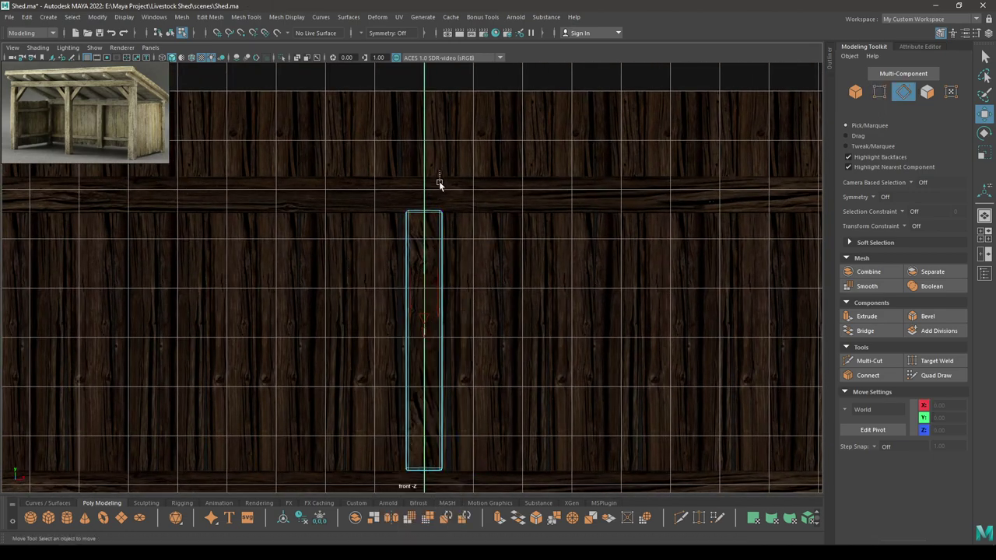
left_click_drag(461, 455, 460, 495)
key("ctrl+z")
key("ctrl+z")
key("ctrl+z")
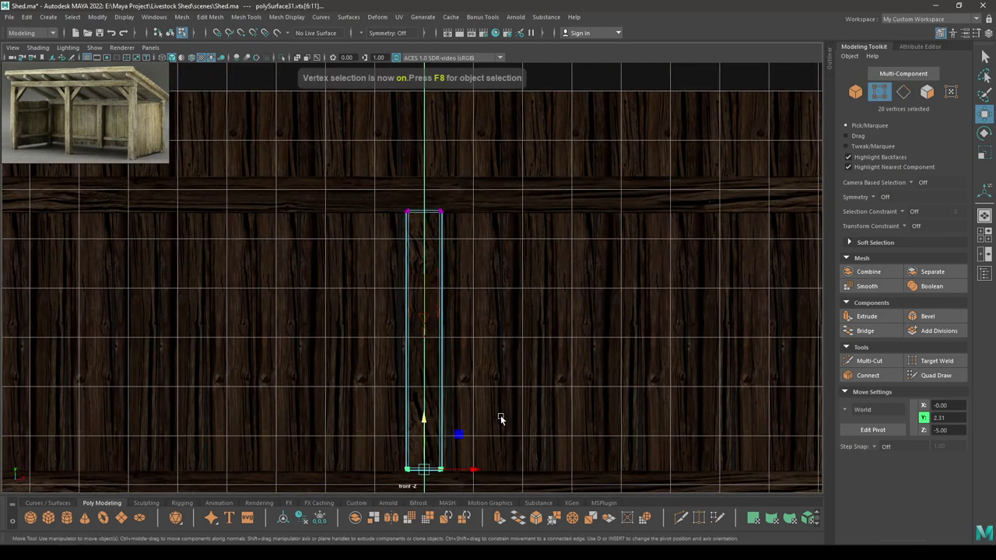
- Widen the vertical post by moving the vertices of one long side out to about X 0.54
middle_click_drag(502, 418, 500, 351, "alt")
left_click_drag(521, 432, 421, 60)
mouse_move(487, 272)
left_mouse_down()
mouse_move(506, 271)
mouse_move(493, 272)
left_mouse_up()
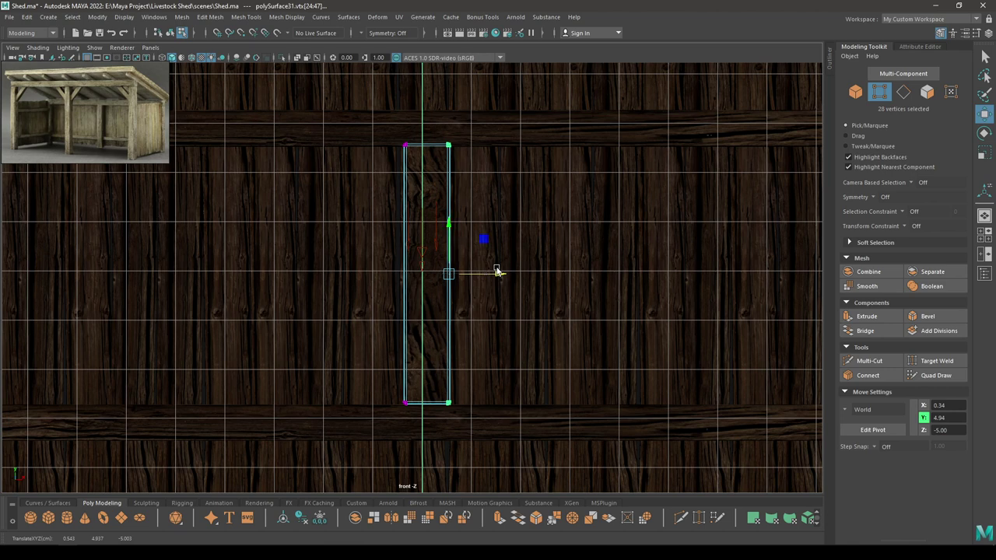
- Center the widened post's pivot and move the post to X 0
key("space")
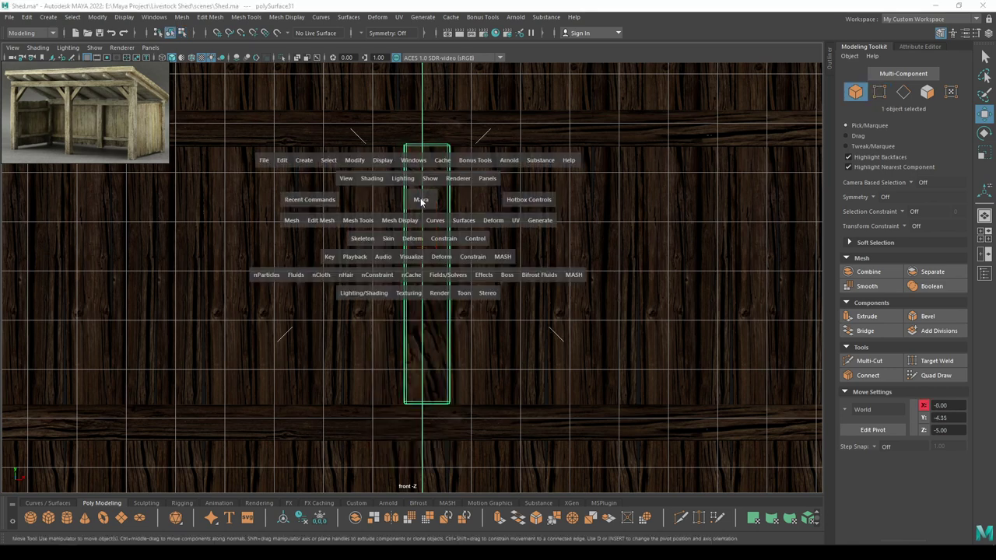
left_click(358, 162)
left_click(384, 240)
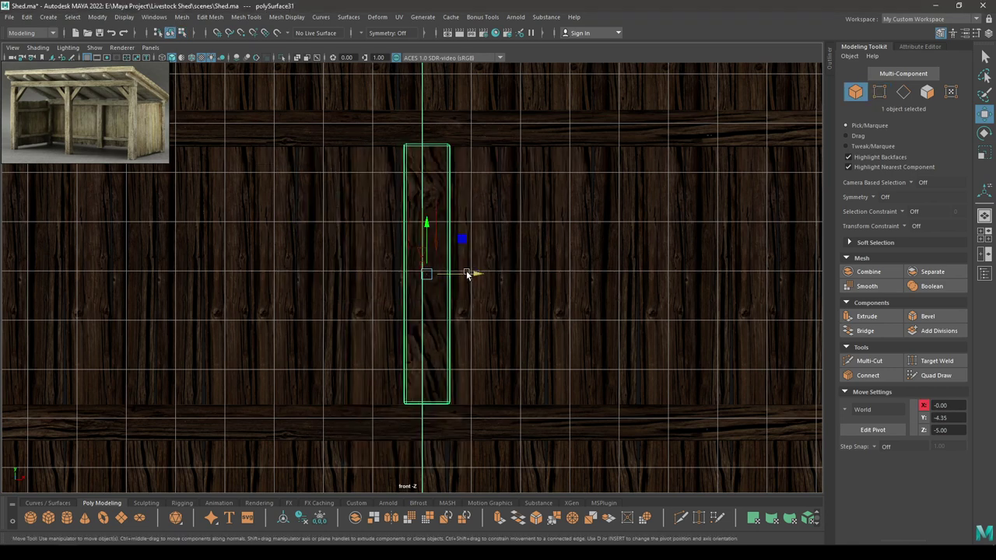
left_click_drag(472, 274, 474, 319)
- Return to the perspective view and switch to the UV Editing workspace with the center post selected
key("space")
left_click(902, 19)
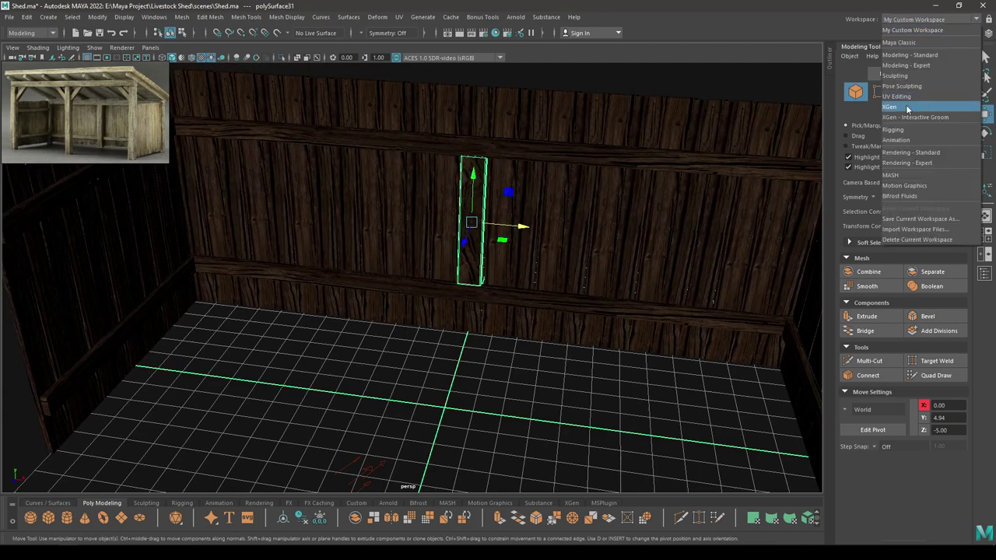
left_click(899, 96)
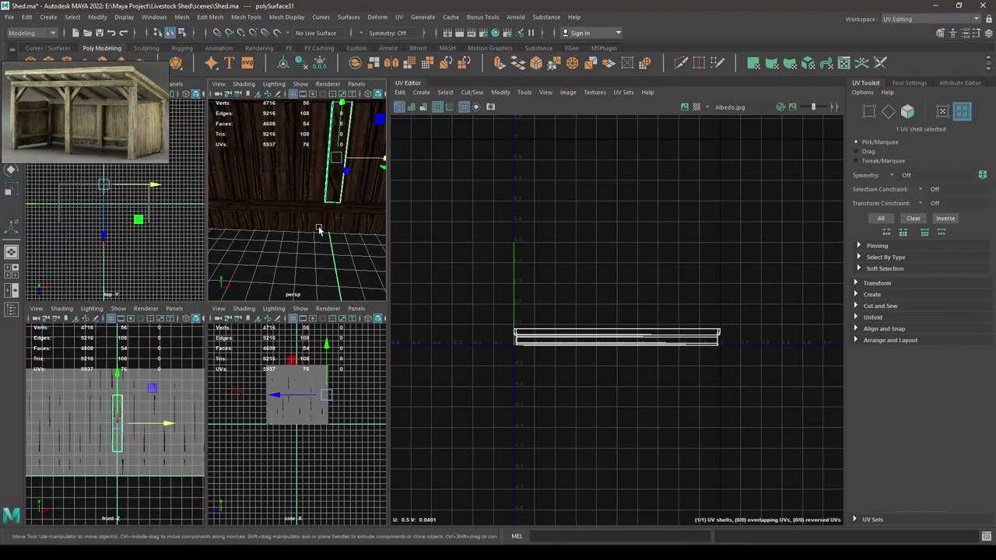
- Unfold the center post's UV shell and lay it out within the UV tile
left_click_drag(319, 230, 271, 251, "alt")
right_click_drag(542, 202, 487, 189)
left_click_drag(572, 288, 661, 397)
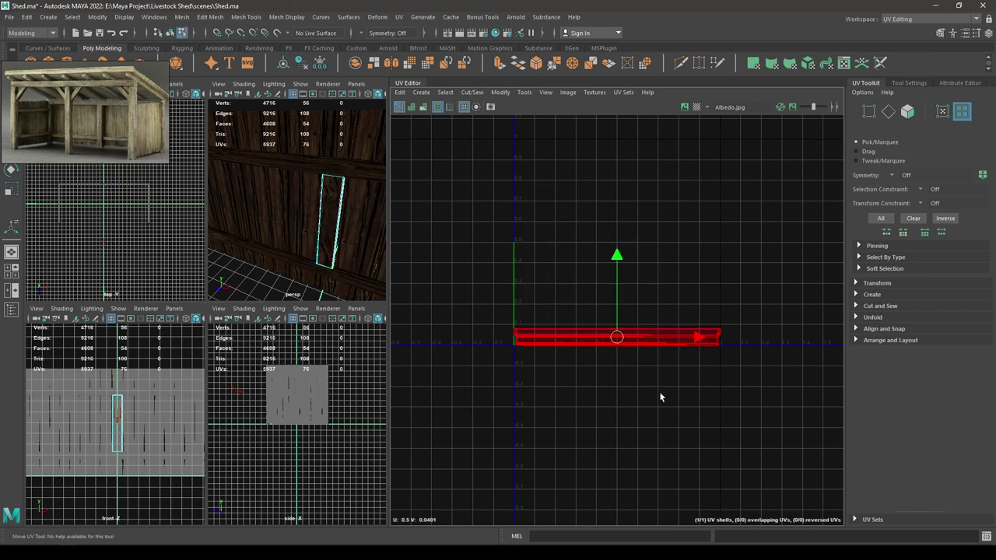
right_click_drag(644, 189, 462, 192, "shift")
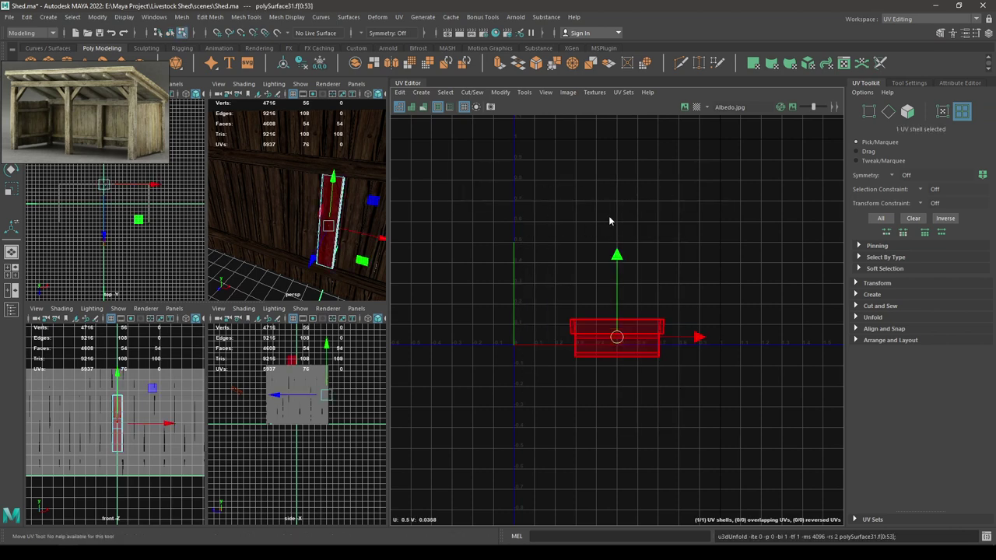
right_click_drag(609, 221, 462, 255, "shift")
- Switch back to My Custom Workspace and return to object selection after the center post's UV layout
left_click(953, 20)
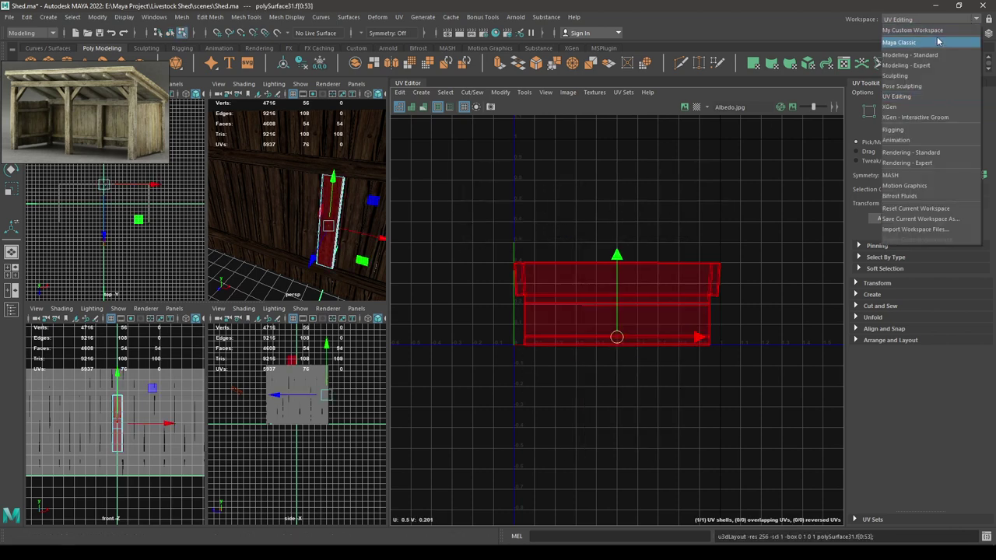
left_click(903, 40)
right_click_drag(535, 142, 658, 101)
- Select the center post, center its pivot and rotate it about its vertical axis
left_click(640, 195)
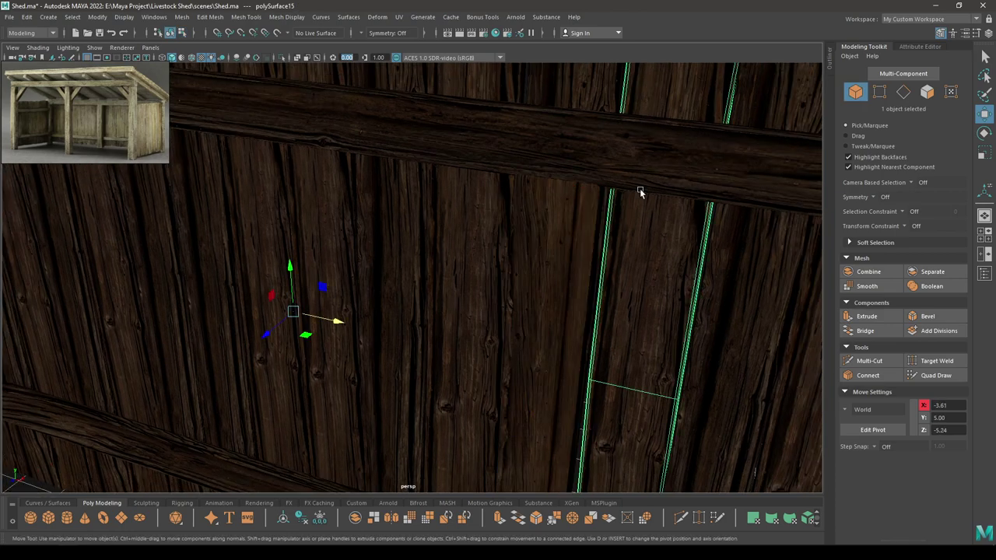
right_click_drag(590, 271, 549, 168, "alt")
left_click_drag(549, 168, 606, 154, "alt")
left_click(527, 232)
left_click_drag(528, 232, 572, 269, "alt")
key("e")
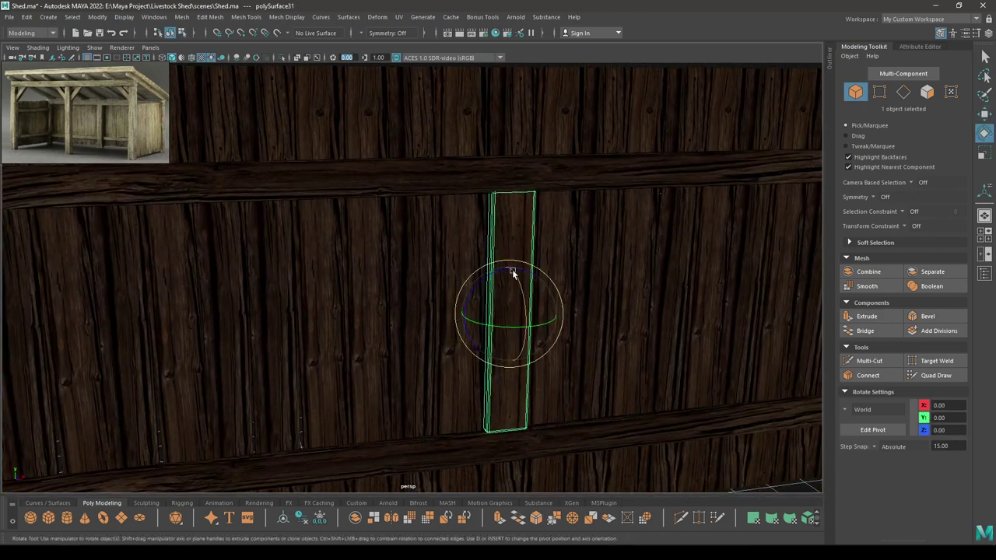
key("space")
left_click(421, 196)
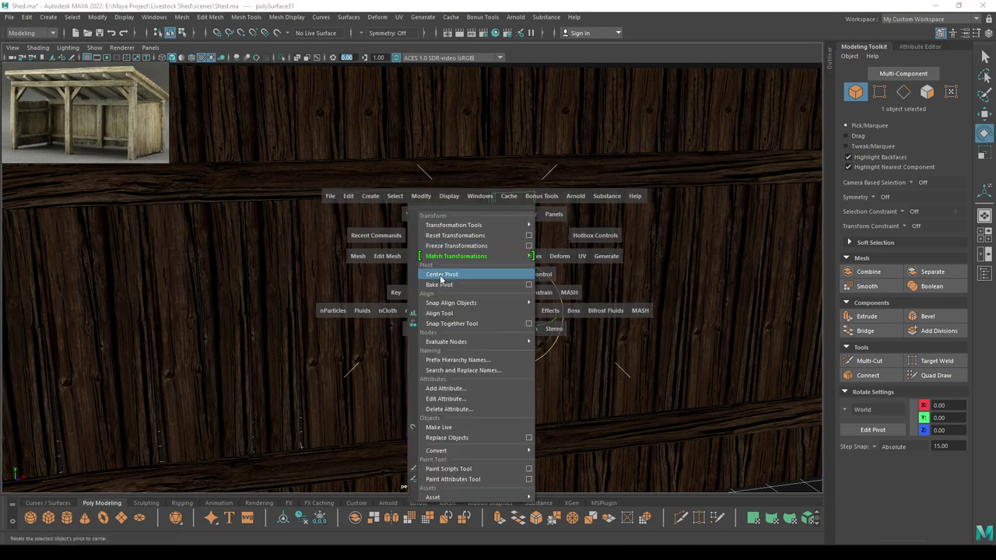
left_click(441, 276)
left_click_drag(545, 318, 411, 346)
key("w")
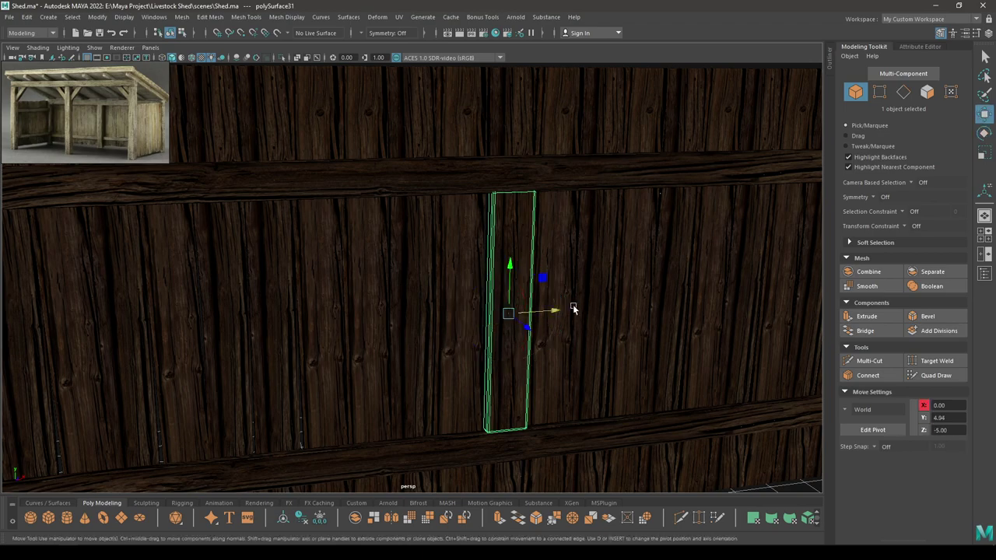
- Examine the whole shed with textured shading, first with default lighting and then with all lights
left_click_drag(574, 308, 526, 267, "alt")
right_click_drag(526, 267, 434, 174, "alt")
left_click_drag(433, 173, 412, 214, "alt")
left_click(425, 419)
left_click_drag(424, 419, 433, 281, "alt")
key("6")
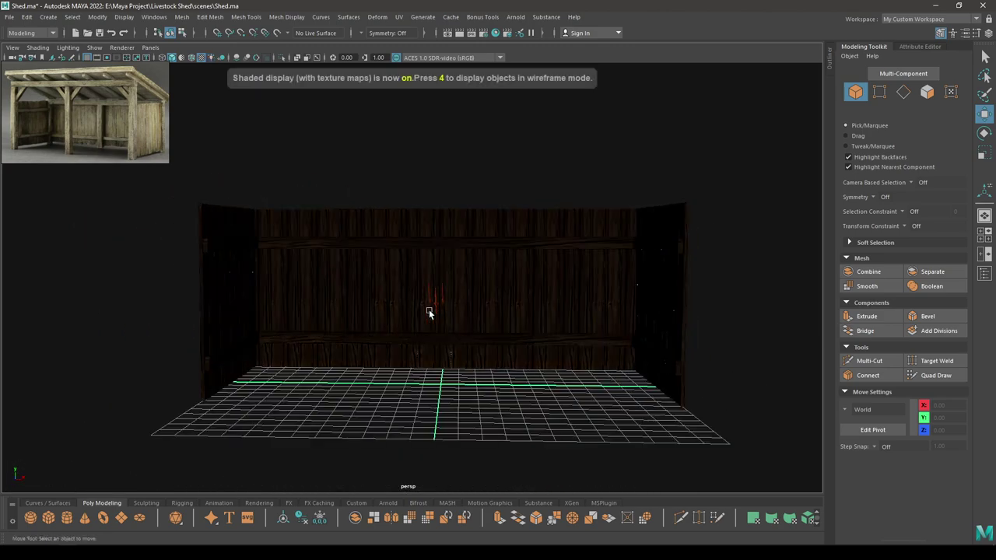
key("7")
mouse_move(433, 407)
left_mouse_down("alt")
mouse_move(403, 424)
mouse_move(429, 414)
left_mouse_up("alt")
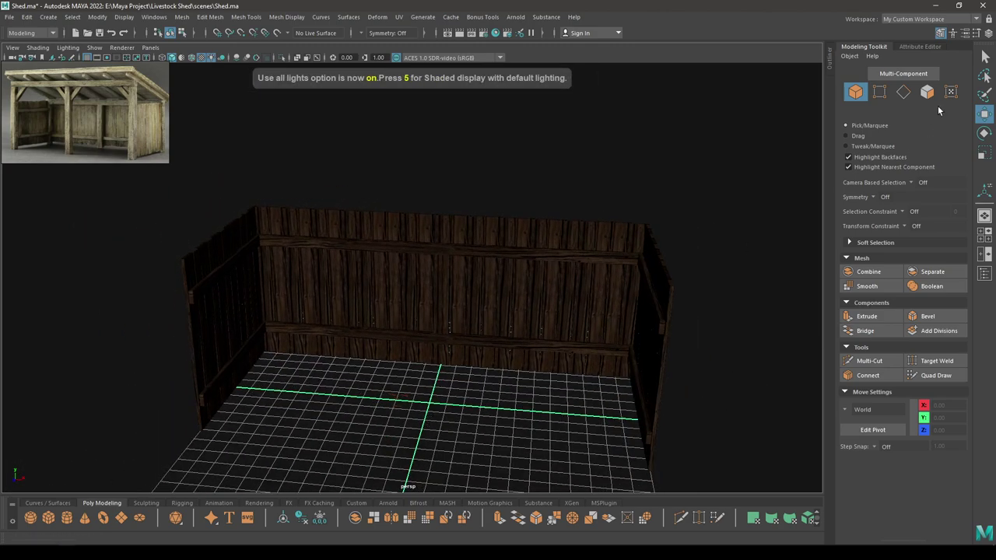
- Set the directional light's intensity to 3, deselect the light and return to the Modeling Toolkit
left_click(399, 401)
left_click(933, 49)
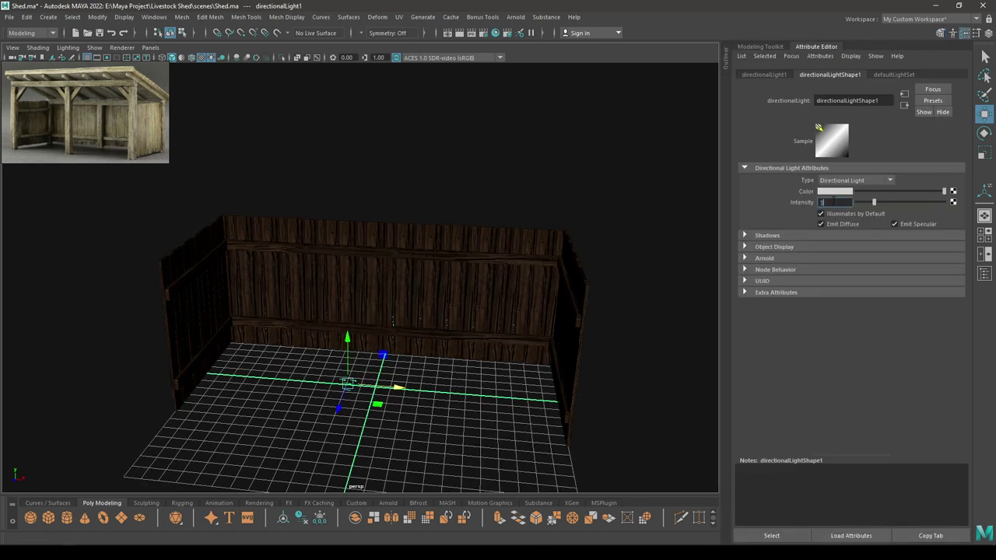
key("Return")
left_click_drag(393, 321, 375, 264, "alt")
scroll(393, 311, "down", 3)
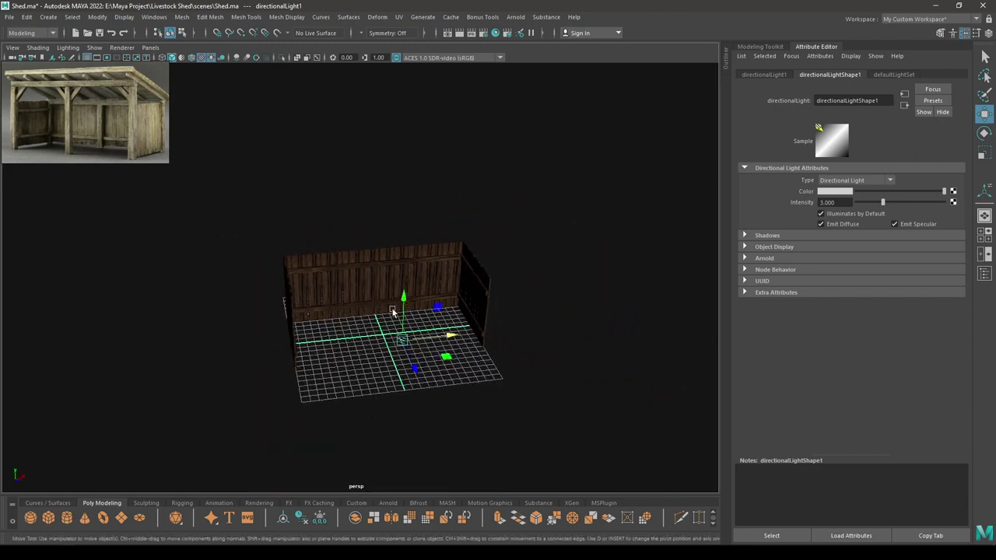
left_click_drag(413, 370, 393, 357, "alt")
left_click(395, 356)
scroll(401, 342, "up", 4)
key("ctrl+a")
- In the front view, widen the rear wall's upper horizontal beam by lowering its bottom-edge vertices to Y 7.34
key("space")
left_click_drag(414, 304, 420, 356)
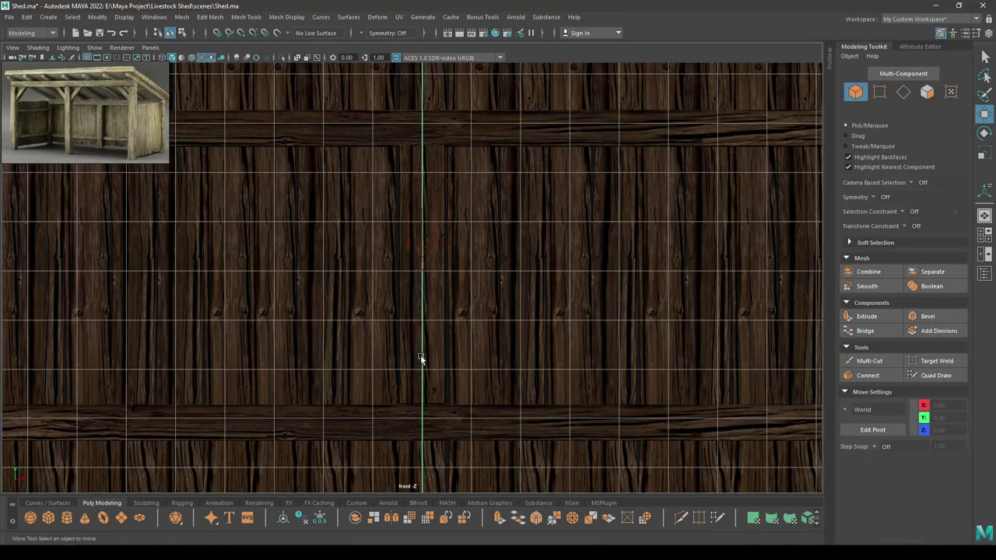
scroll(424, 335, "down", 5)
scroll(424, 311, "down", 2)
left_click(382, 221)
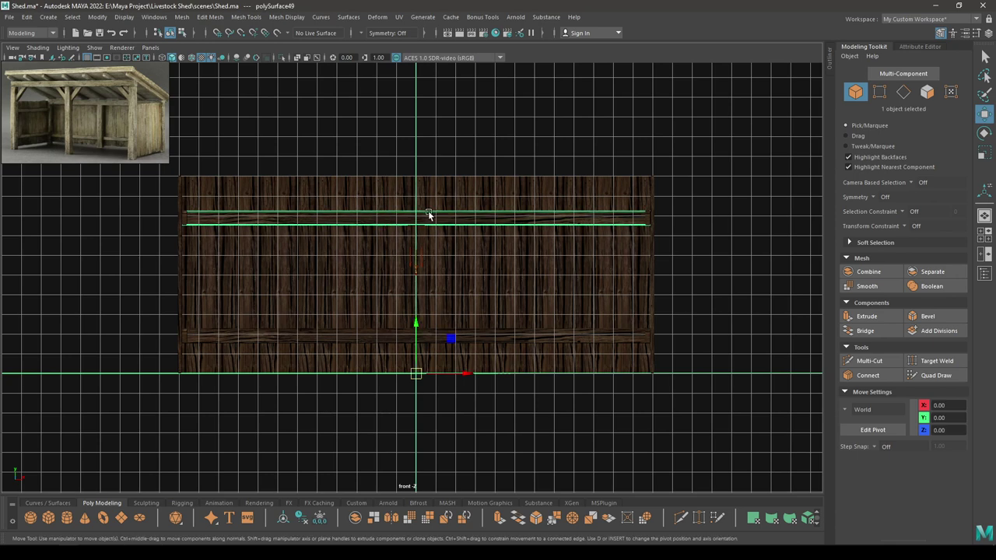
key("F9")
left_click_drag(704, 263, 87, 216)
left_click_drag(415, 175, 414, 179)
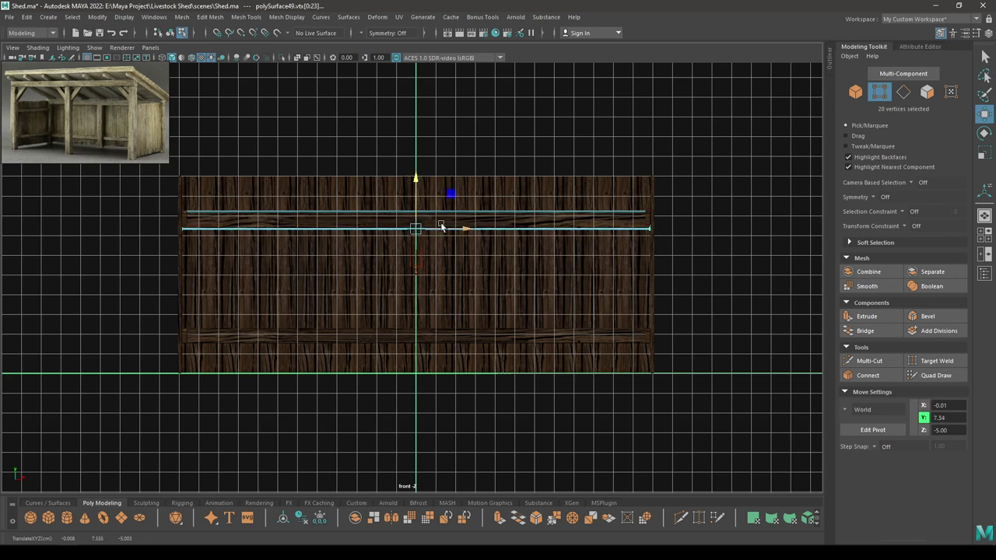
- Raise the widened beam by 1.71 to the rear wall's top edge and delete the lower horizontal beam
mouse_move(440, 226)
right_mouse_down()
mouse_move(467, 216)
mouse_move(437, 217)
right_mouse_up()
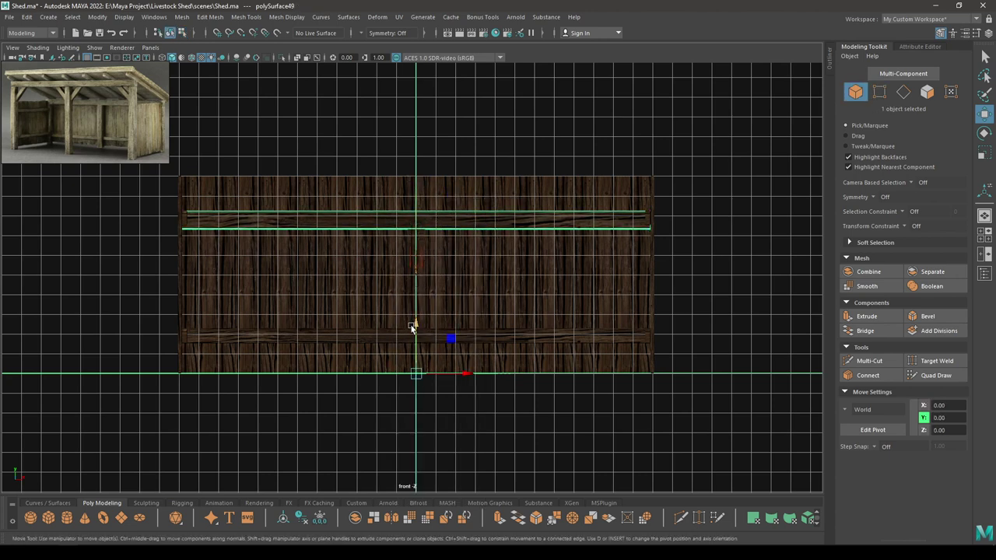
left_click_drag(413, 328, 413, 291)
left_click(368, 344)
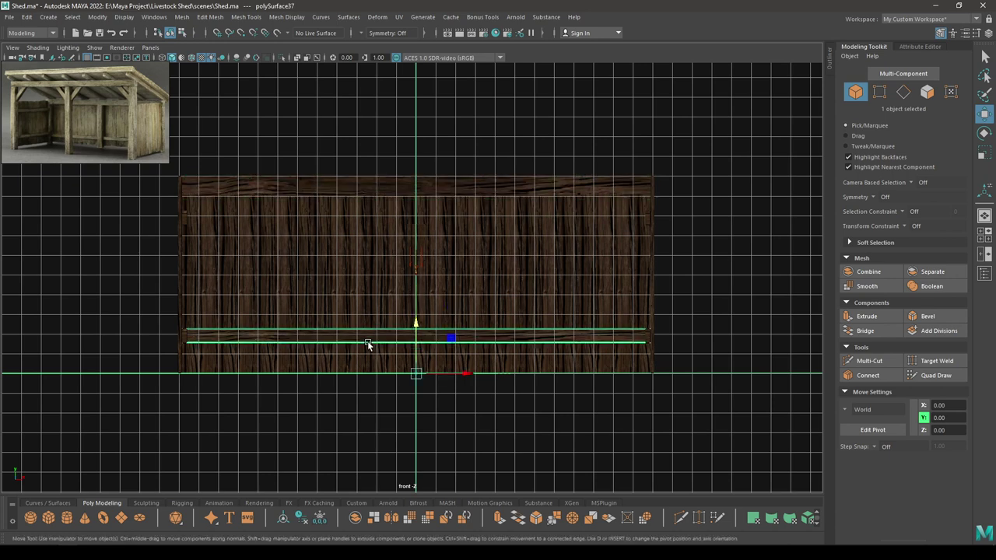
key("Delete")
- Select the top beam, switch to the UV Editing workspace, and unfold and lay out its UVs
left_click(400, 184)
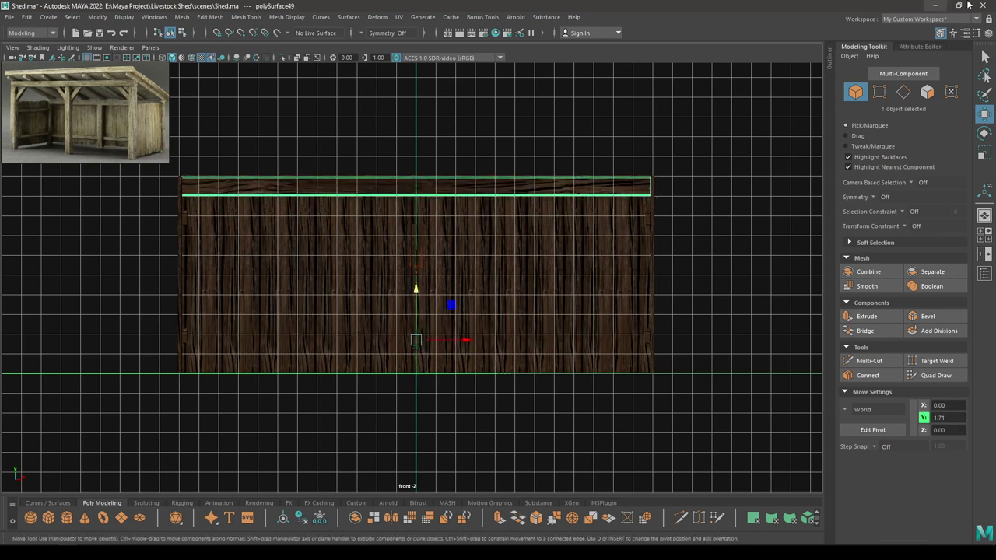
left_click(918, 18)
left_click(910, 97)
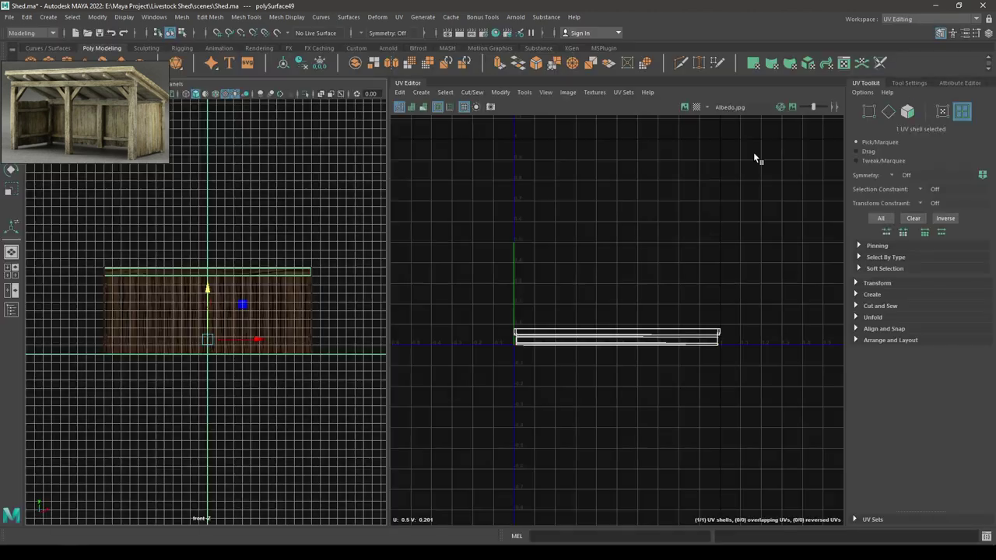
right_click_drag(700, 176, 526, 183, "shift")
right_click_drag(640, 190, 561, 219, "shift")
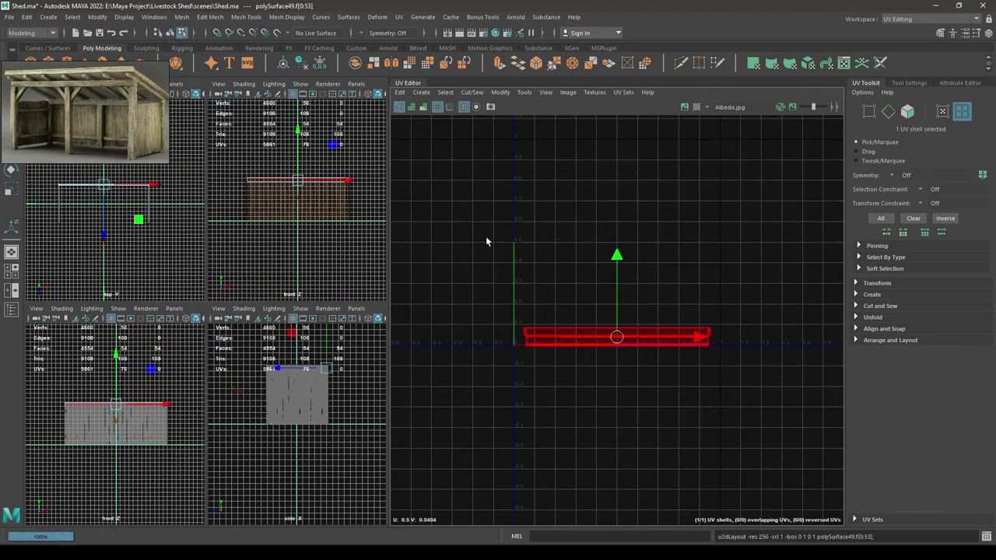
- Return to My Custom Workspace, duplicate the top beam and lower the copy to Y -6.23 near the wall's base
left_click(922, 19)
left_click(913, 30)
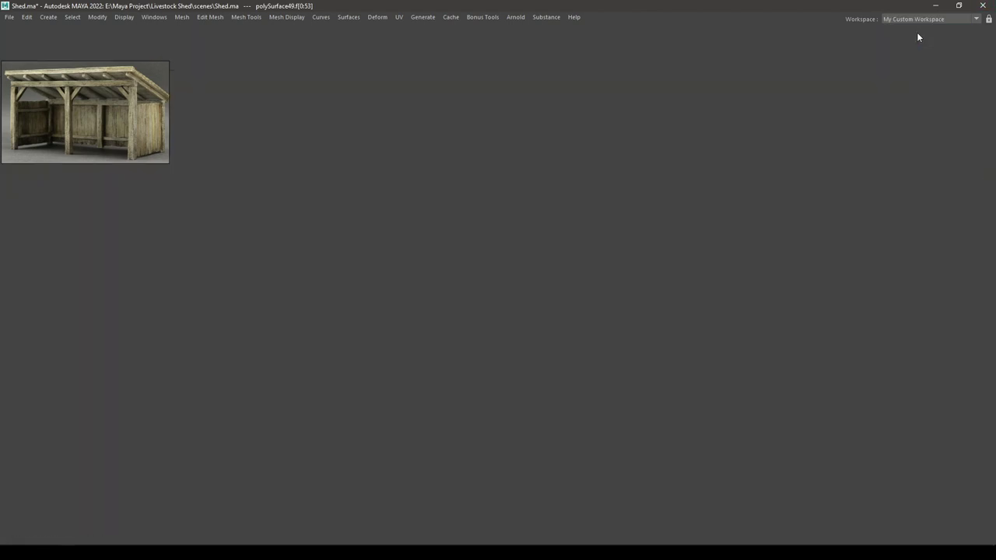
scroll(490, 176, "up", 2)
right_click_drag(478, 168, 567, 153)
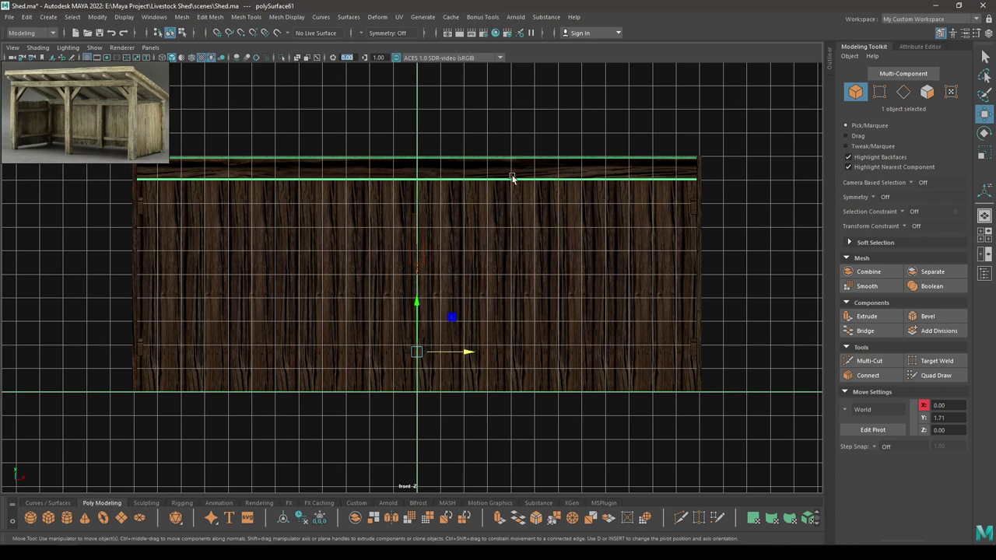
left_click_drag(417, 301, 416, 488)
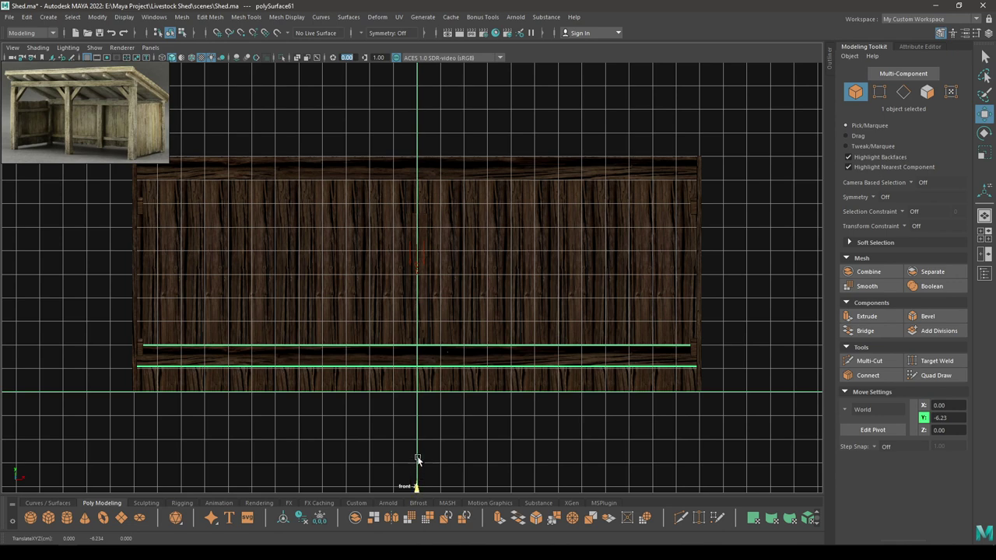
- Center the lower beam's pivot, rotate the beam and frame it in the perspective view
key("space")
left_click_drag(342, 301, 341, 334)
key("e")
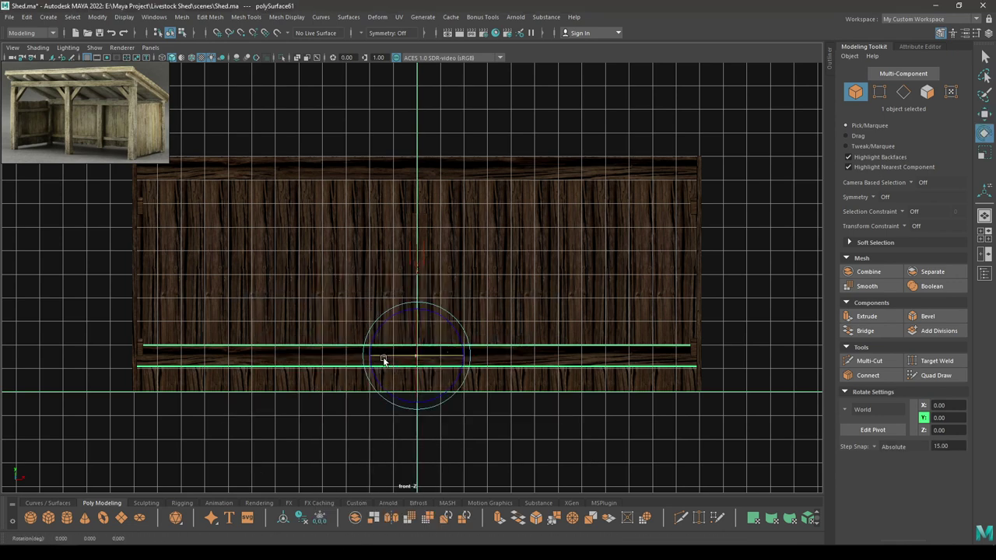
left_click_drag(426, 365, 389, 281)
key("w")
key("space")
key("f")
key("space")
left_click(384, 360)
right_click_drag(384, 360, 459, 451, "alt")
left_click_drag(459, 451, 471, 317, "alt")
- Try another rotation on the lower beam, undo it and clear the selection
left_click(466, 310)
key("e")
left_click_drag(448, 283, 452, 304)
key("ctrl+z")
left_click(465, 407)
left_click_drag(465, 410, 461, 401, "alt")
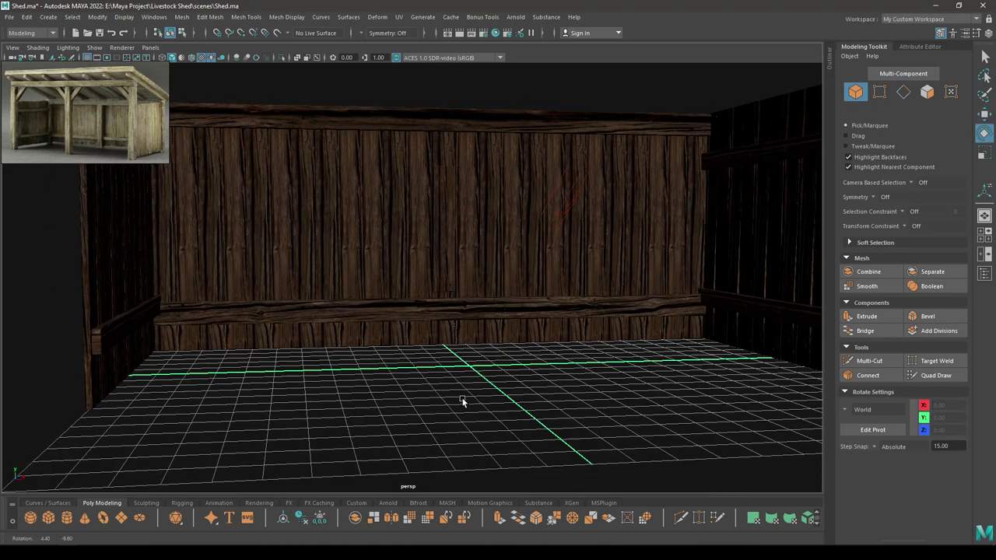
- Lengthen the rear wall's center post by moving its top vertices to Y 8.93 and its bottom vertices to Y 0.04
left_click(450, 246)
left_click_drag(445, 268, 451, 329, "alt")
key("space")
right_click_drag(451, 330, 465, 339, "alt")
key("w")
key("F8")
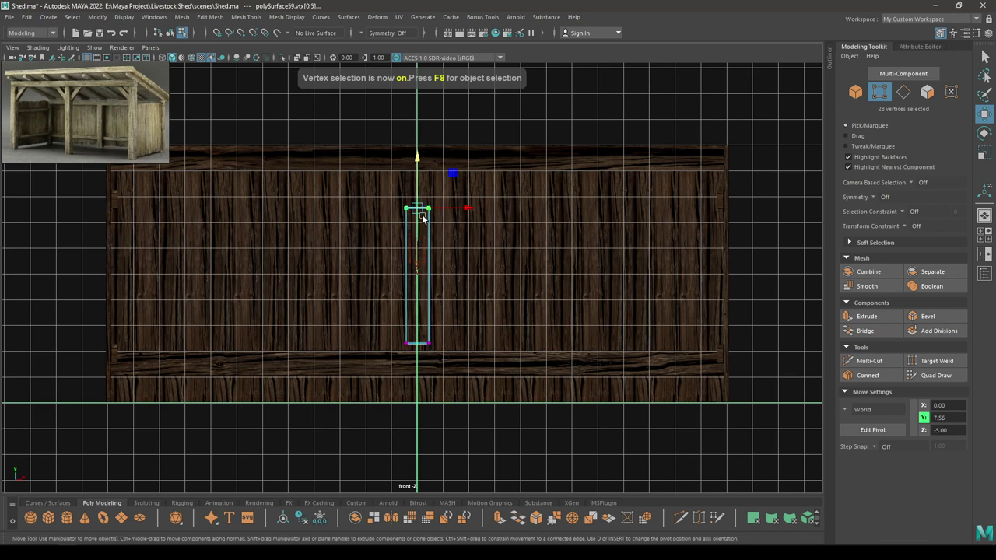
left_click_drag(417, 156, 417, 115)
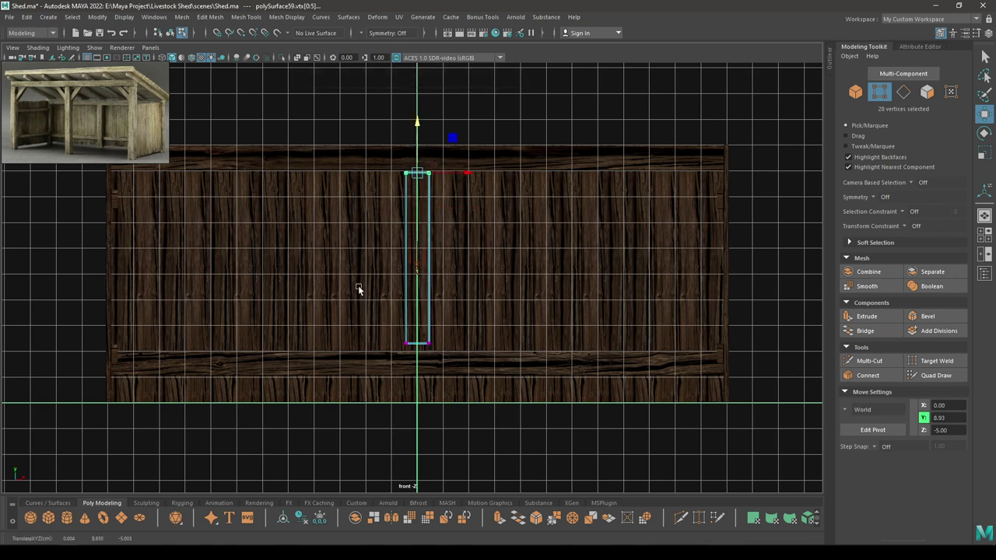
left_click_drag(358, 285, 495, 362)
left_click_drag(419, 290, 418, 295)
left_click_drag(417, 299, 416, 300)
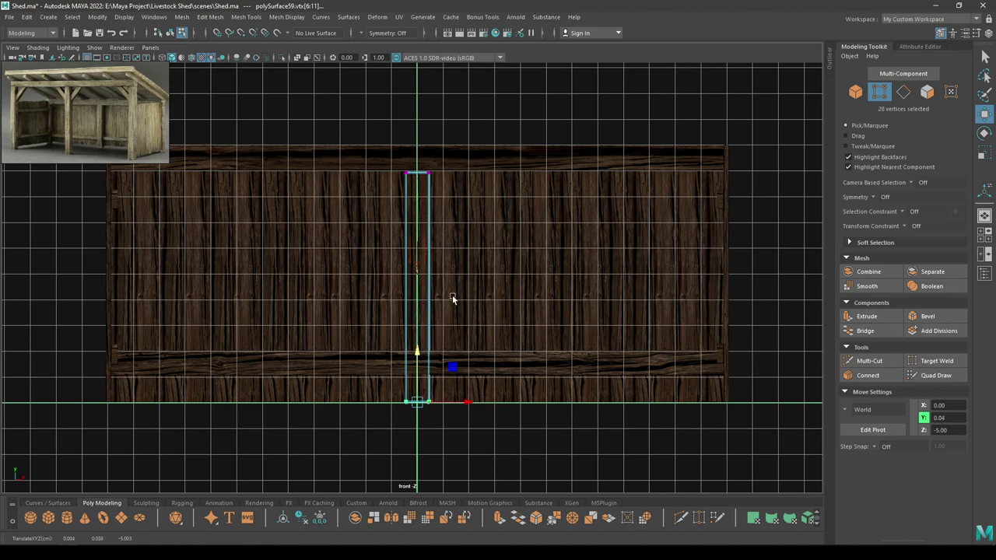
- Raise the center post's top vertices to meet the top beam and return to object selection
left_click_drag(380, 140, 457, 191)
scroll(471, 221, "up", 2)
middle_click_drag(474, 226, 502, 402, "alt")
scroll(444, 281, "up", 5)
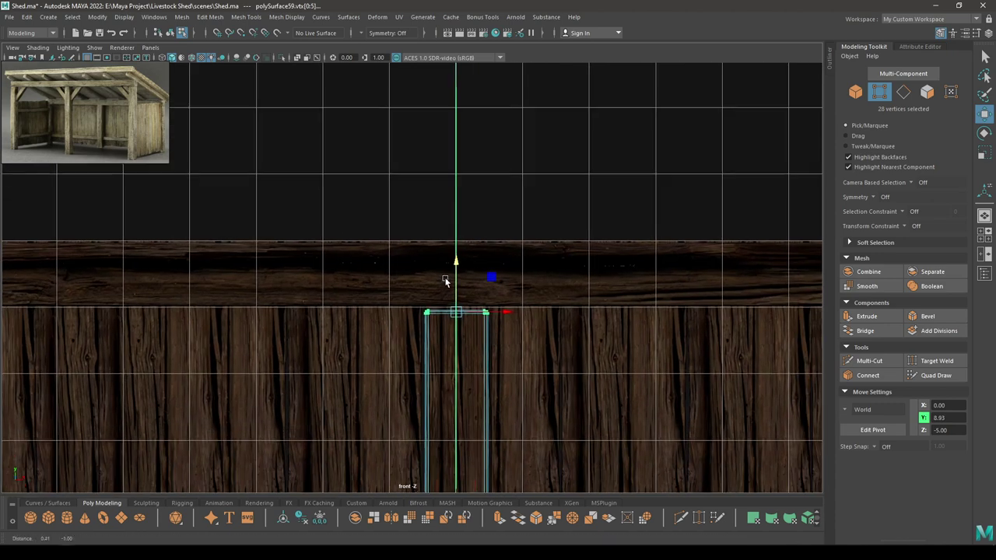
scroll(424, 290, "up", 3)
left_click_drag(506, 289, 462, 224)
scroll(512, 293, "down", 6)
key("space")
key("space")
scroll(458, 275, "up", 2)
right_click_drag(461, 224, 513, 198)
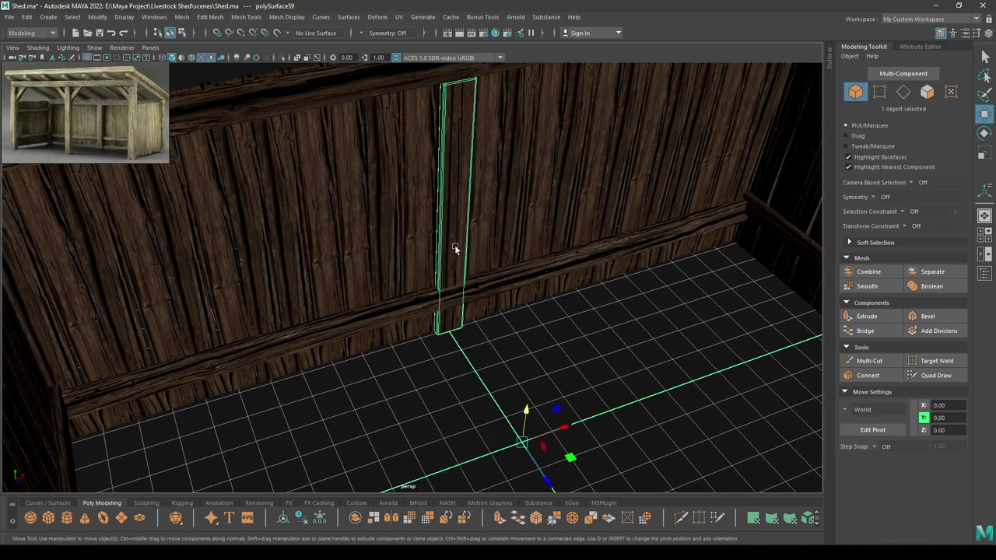
- Select the lengthened center post, open the UV Editing workspace, and unfold and lay out its UV shell
left_click(566, 359)
left_click_drag(567, 359, 500, 343, "alt")
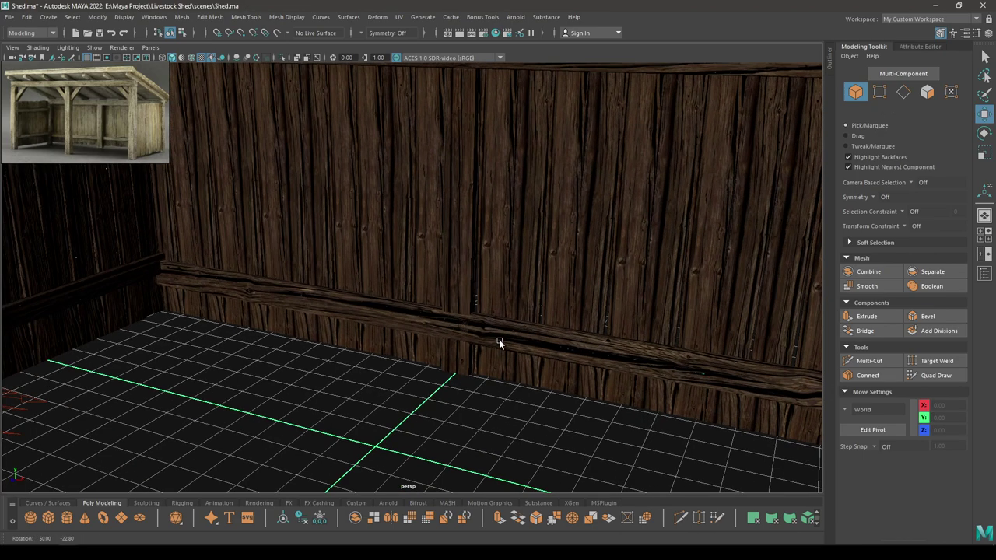
left_click(458, 277)
left_click_drag(458, 277, 494, 312, "alt")
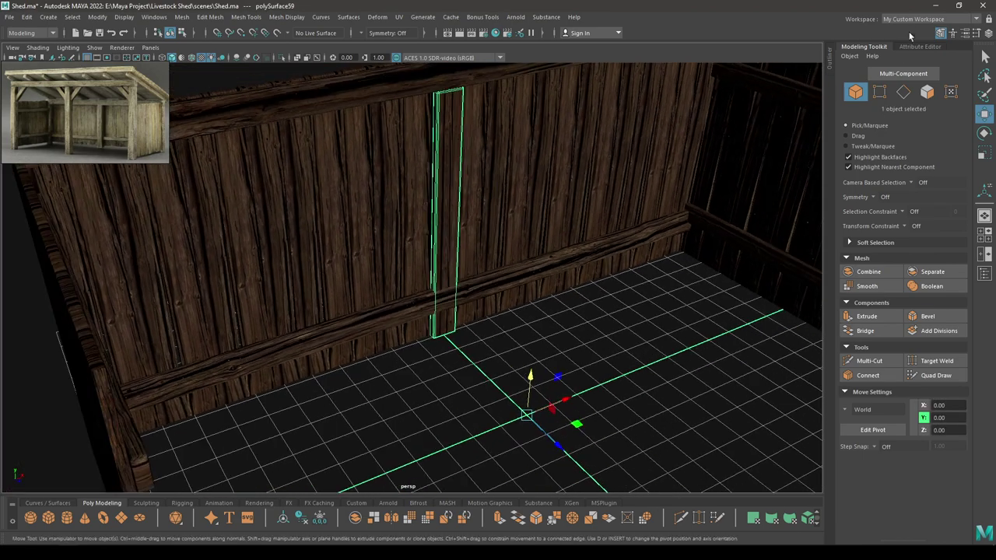
left_click(912, 19)
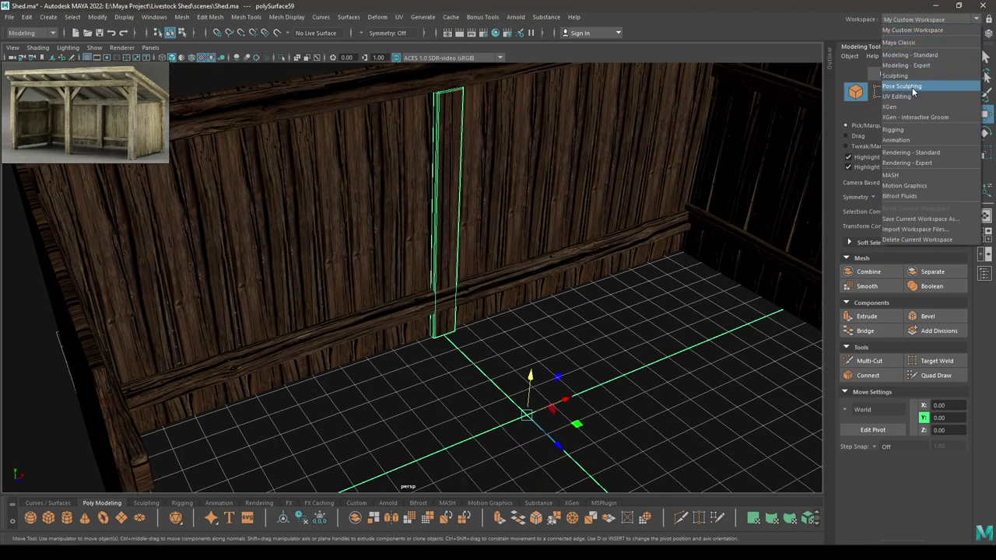
left_click(912, 98)
right_click_drag(628, 226, 594, 212)
left_click_drag(537, 218, 853, 413)
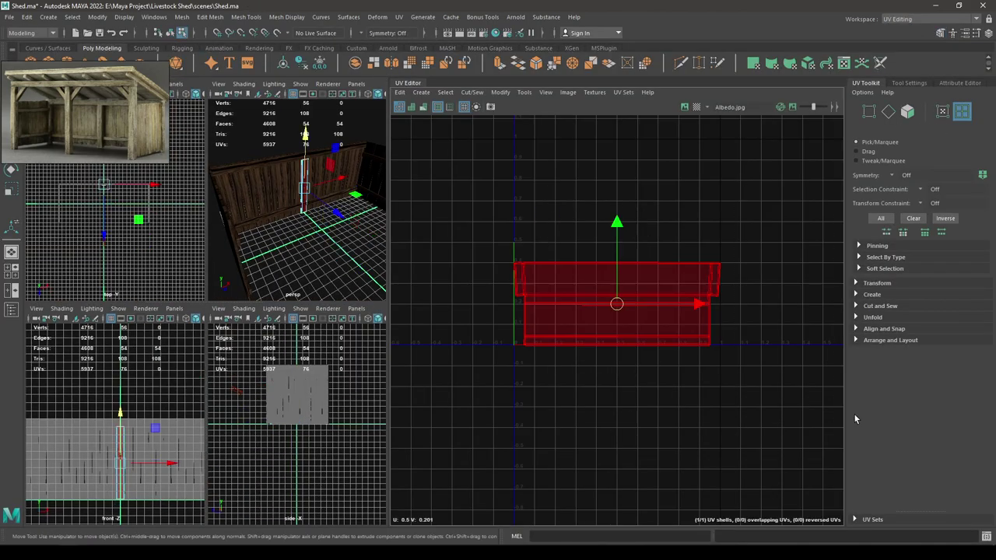
right_click(792, 240, "shift")
right_click_drag(792, 240, 662, 238, "shift")
right_click_drag(700, 192, 586, 248, "shift")
- Switch back to My Custom Workspace, return to object selection and frame the center post
left_click(895, 18)
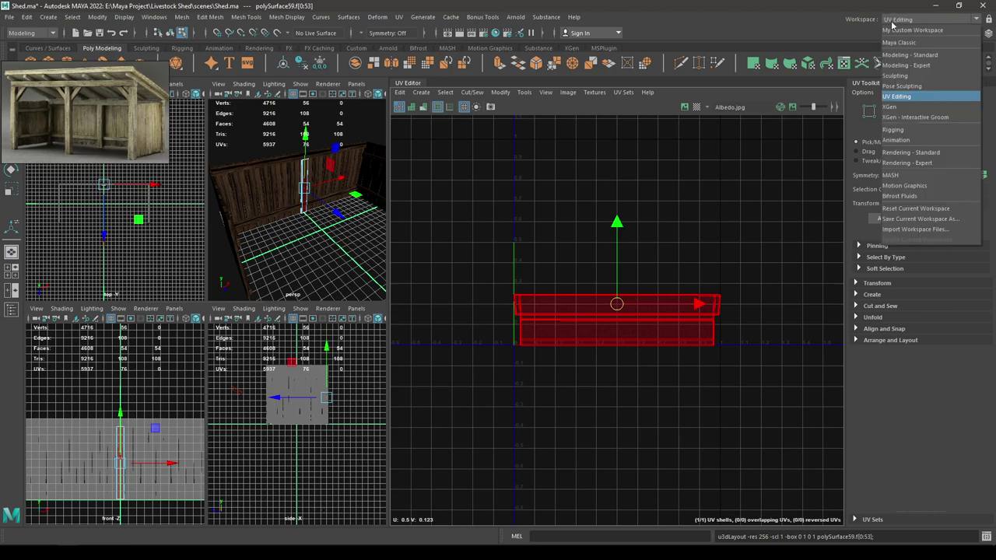
left_click(892, 29)
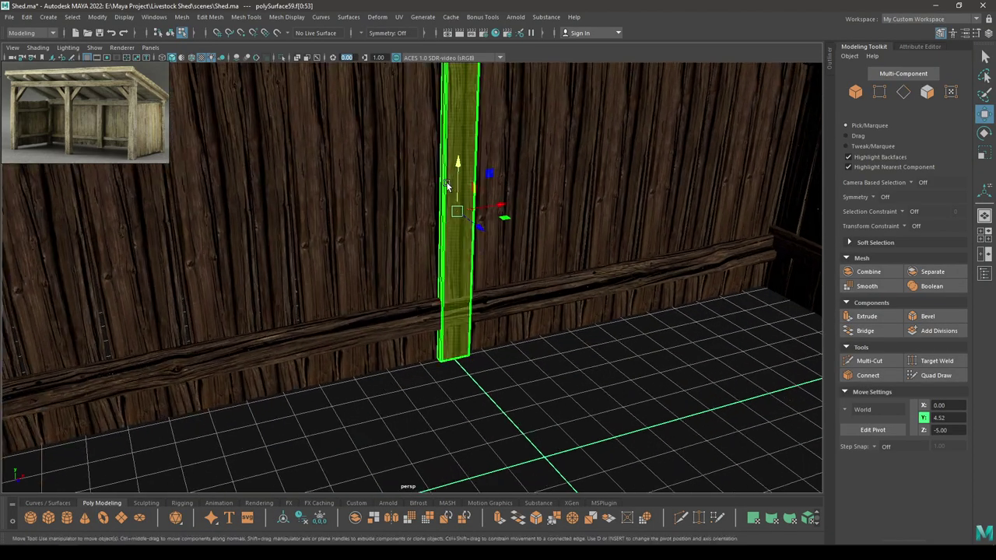
right_click_drag(448, 186, 525, 141)
left_click(627, 358)
left_click_drag(627, 358, 470, 245, "alt")
scroll(470, 245, "down", 3)
left_click(470, 245)
key("f")
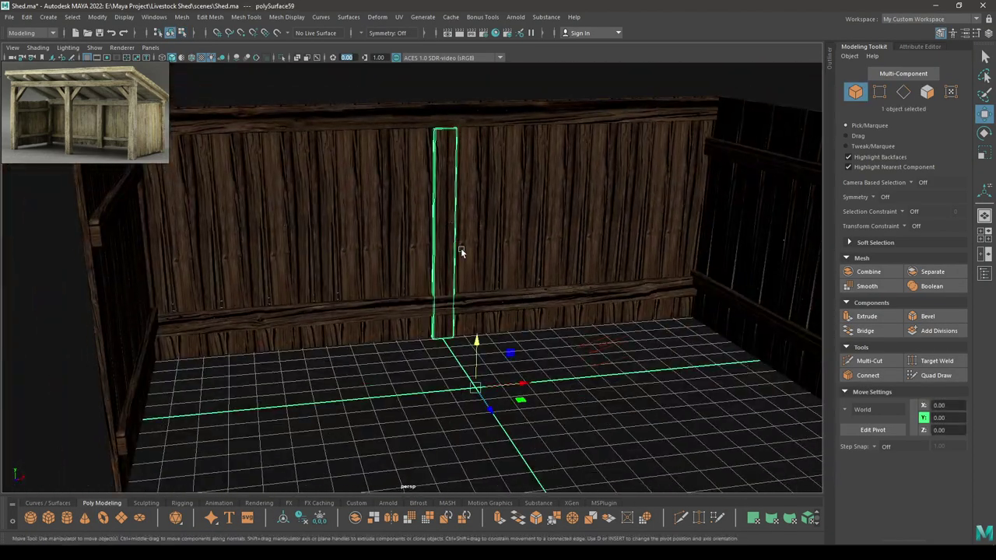
- Center the post's pivot and rotate the post about its X axis
key("space")
left_click(370, 185)
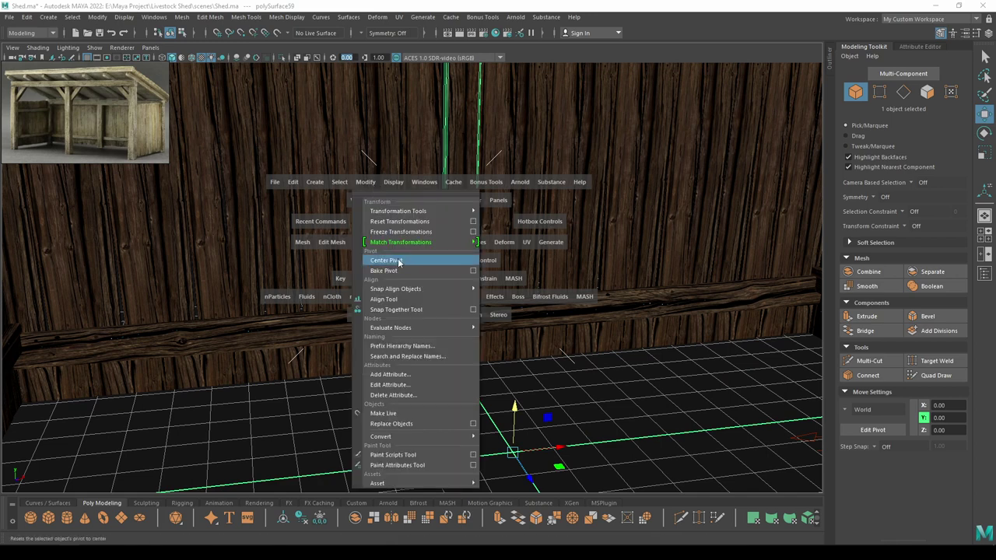
left_click(398, 260)
key("e")
left_click_drag(442, 227, 421, 325)
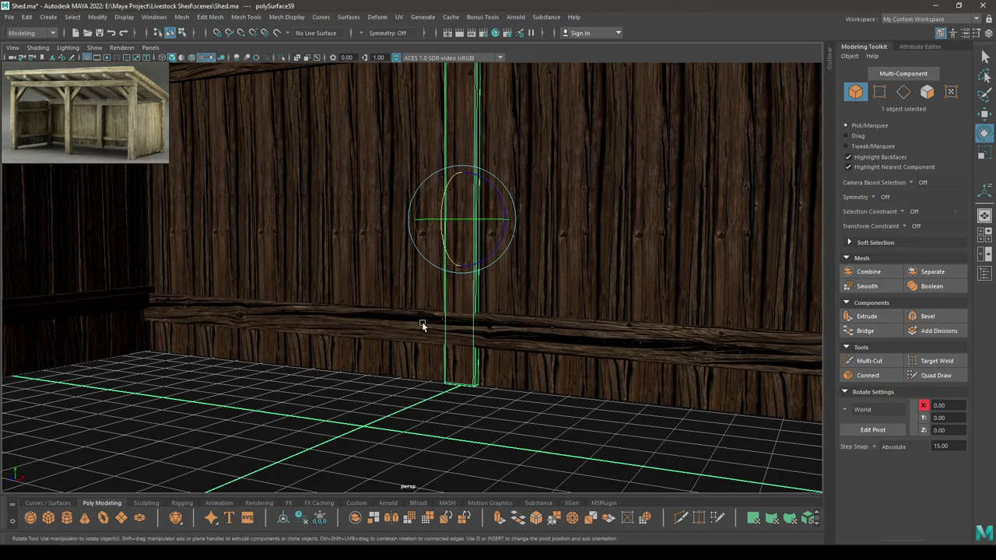
- Deselect the center post and save the scene
left_click(595, 429)
left_click_drag(539, 362, 539, 395, "alt")
scroll(595, 429, "down", 5)
key("ctrl+s")
- Examine the rear wall's planks, beams and center post from several angles
left_click(464, 333)
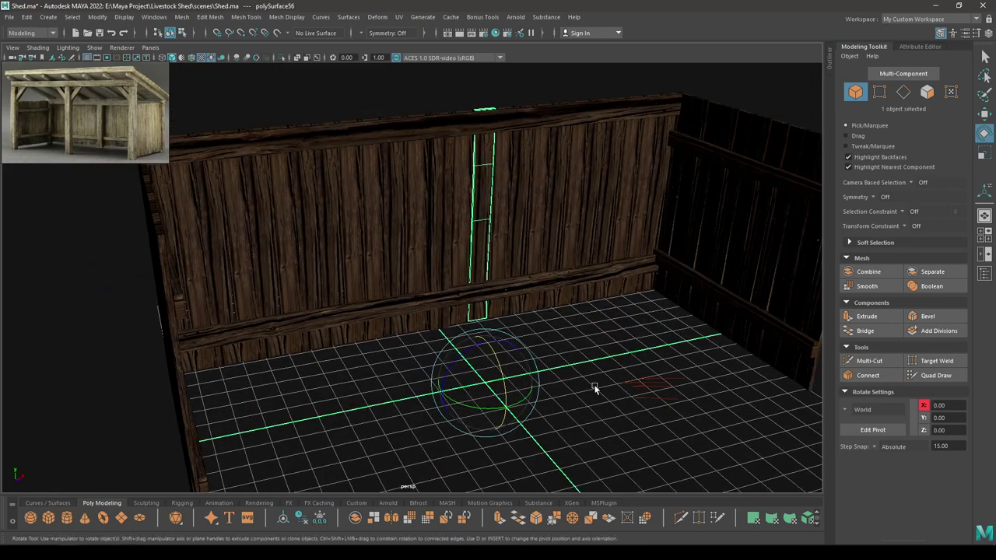
left_click(596, 386)
scroll(513, 281, "down", 5)
left_click_drag(509, 279, 431, 320, "alt")
scroll(431, 321, "up", 5)
left_click_drag(465, 383, 507, 412, "alt")
scroll(499, 414, "down", 6)
left_click_drag(473, 327, 456, 377, "alt")
- Select all of the rear wall's planks, beams and center post, combine them into one mesh and deselect it
key("space")
scroll(444, 189, "down", 3)
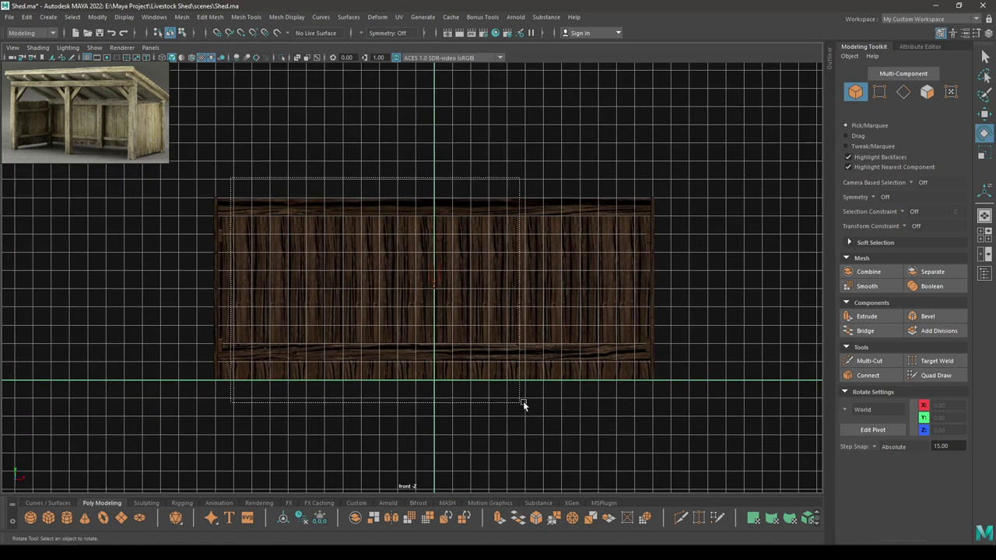
left_click_drag(628, 427, 628, 428)
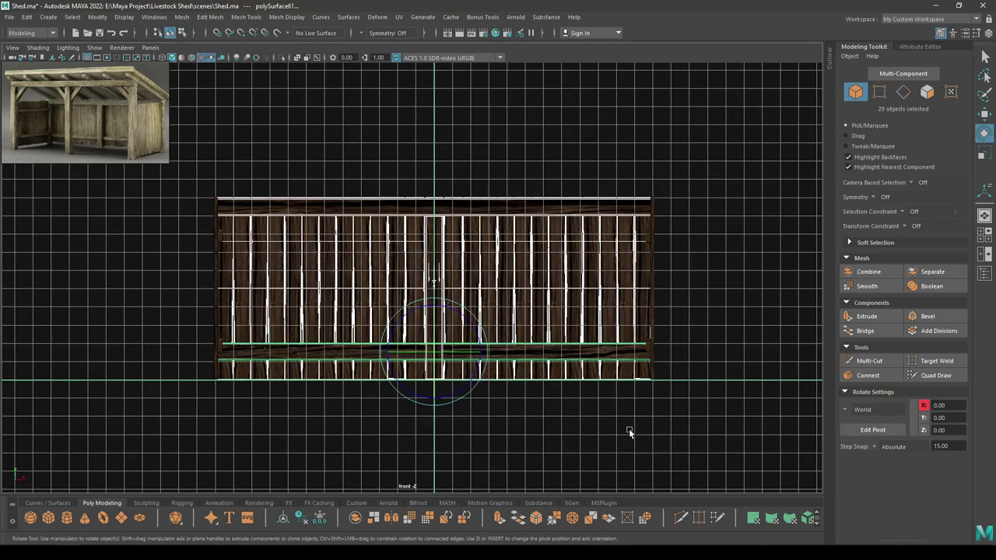
key("space")
left_click_drag(578, 315, 588, 279)
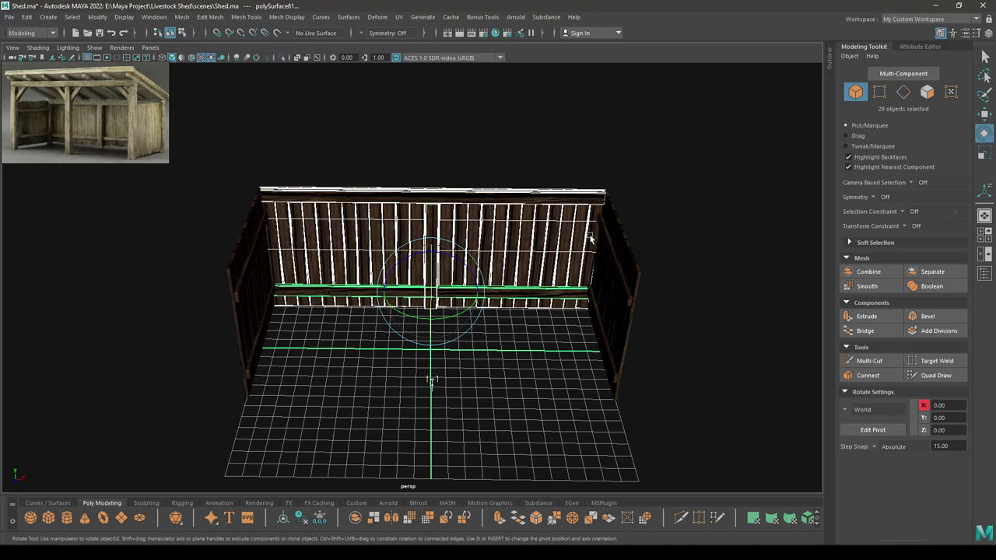
left_click(589, 241, "shift")
left_click_drag(588, 241, 425, 264, "alt")
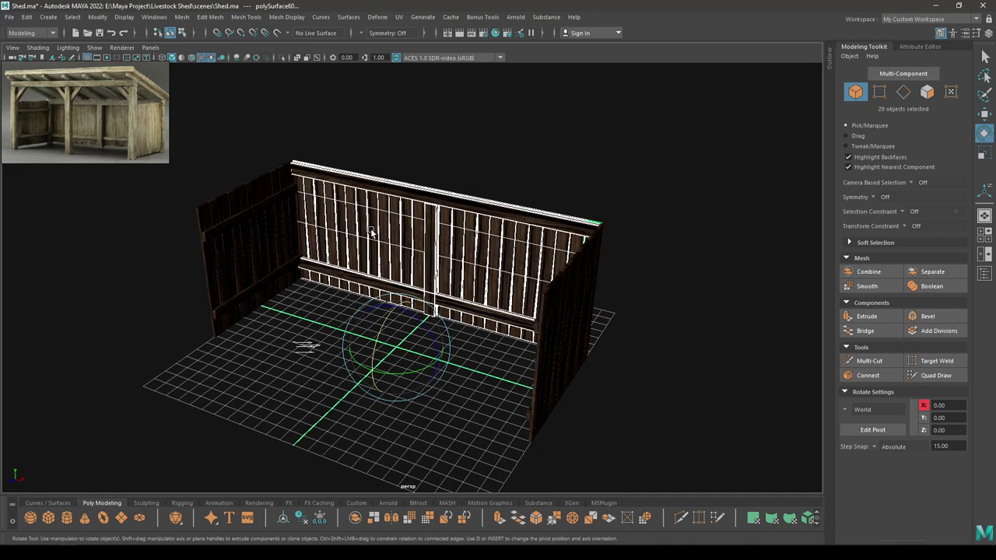
left_click_drag(371, 230, 466, 240, "alt")
right_click_drag(466, 240, 475, 457, "shift")
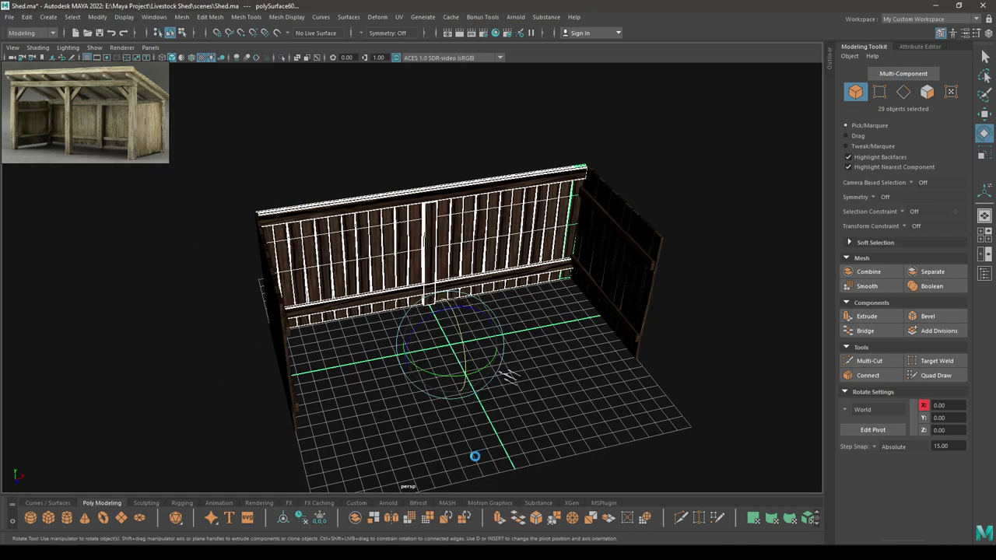
key("w")
left_click(491, 404)
- Check the rear wall and both side walls as separate objects from several angles, then clear the selection
left_click_drag(491, 405, 438, 355, "alt")
left_click(519, 292)
left_click_drag(519, 292, 553, 301, "alt")
left_click(610, 270)
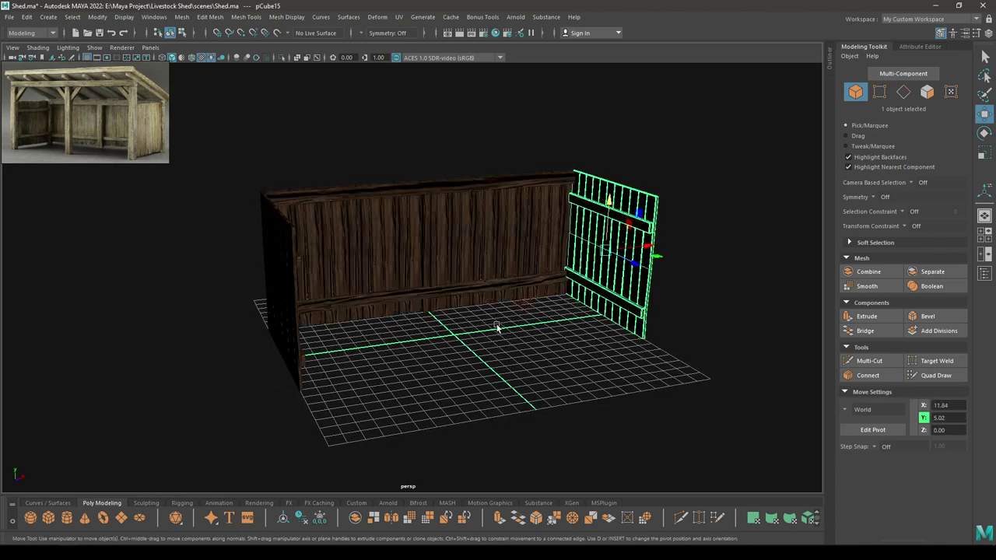
left_click_drag(498, 329, 443, 353, "alt")
left_click(275, 266)
left_click_drag(400, 256, 358, 264, "alt")
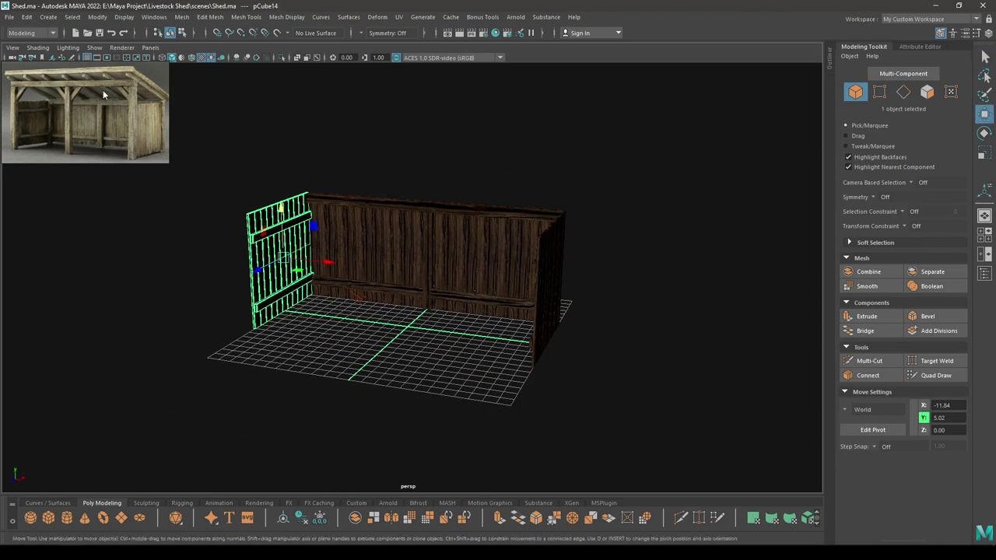
left_click_drag(500, 283, 483, 318, "alt")
left_click(489, 359)
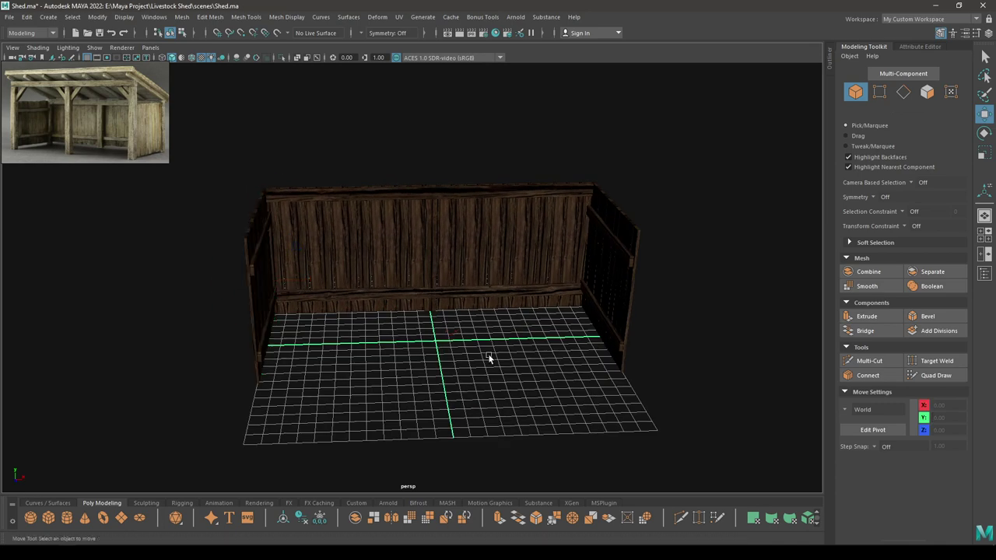